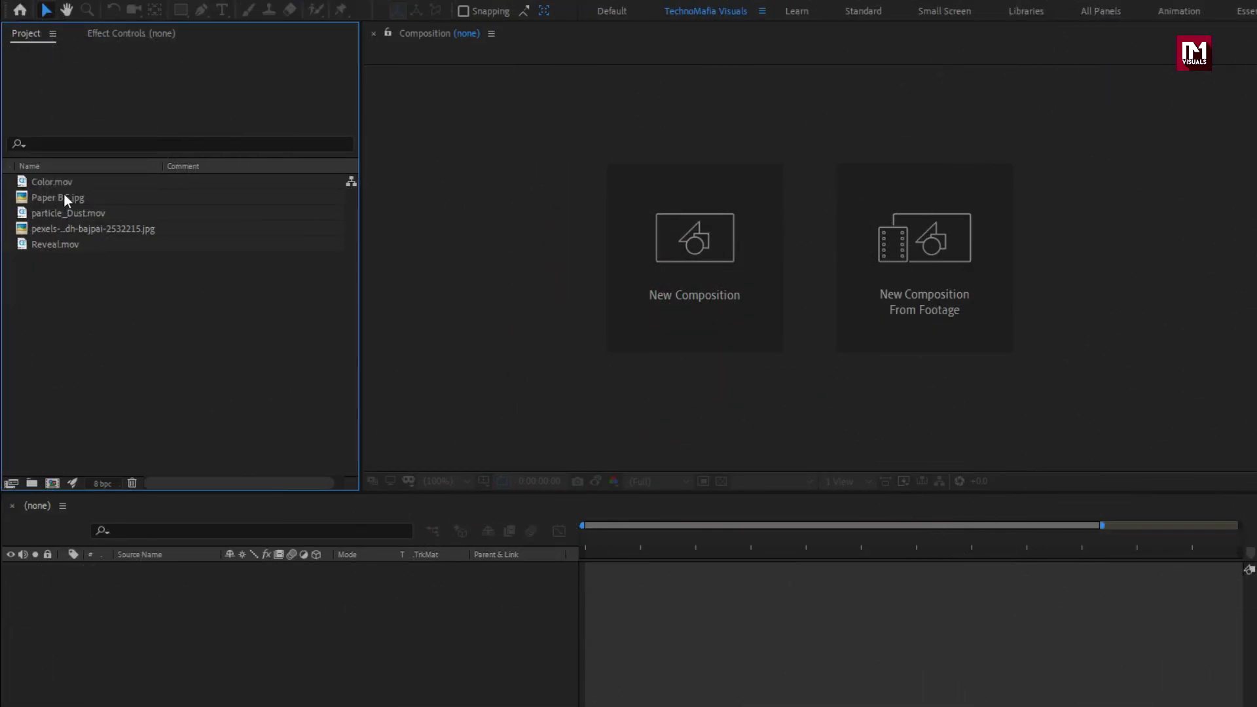
- Inspect the imported footage details: Color.mov, Paper BG.jpg, particle_Dust.mov and Reveal.mov
click(62, 184)
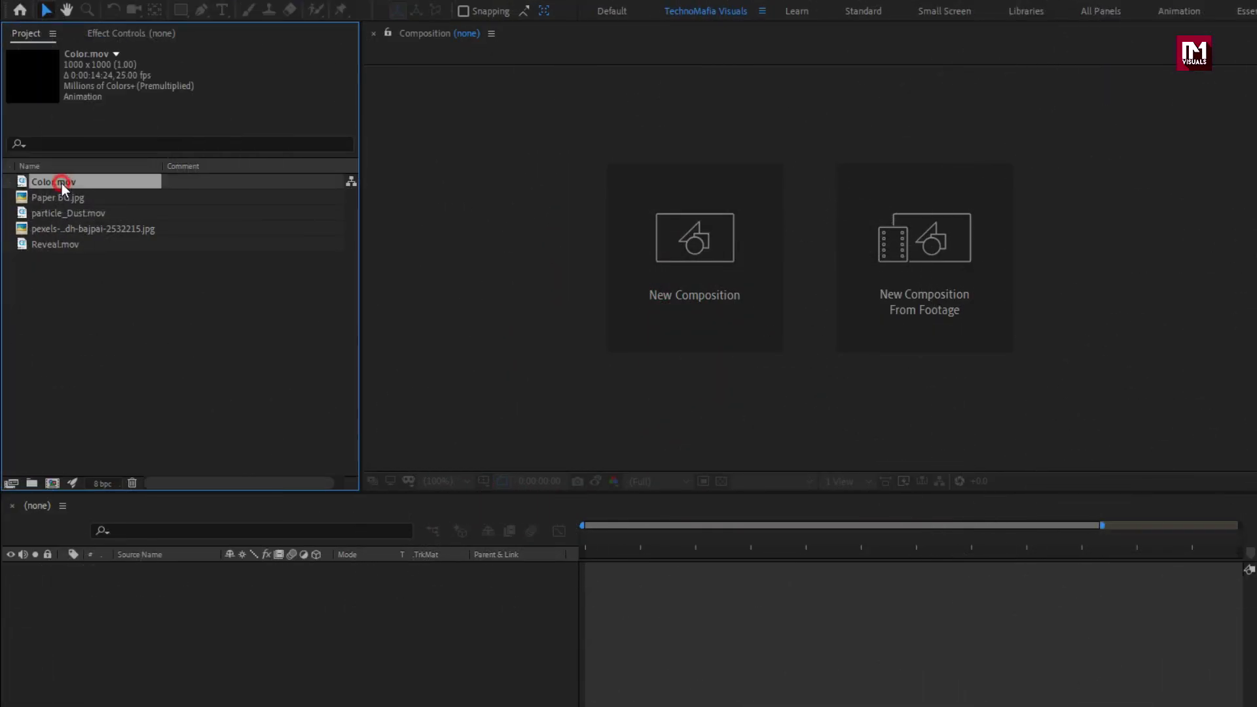
click(60, 197)
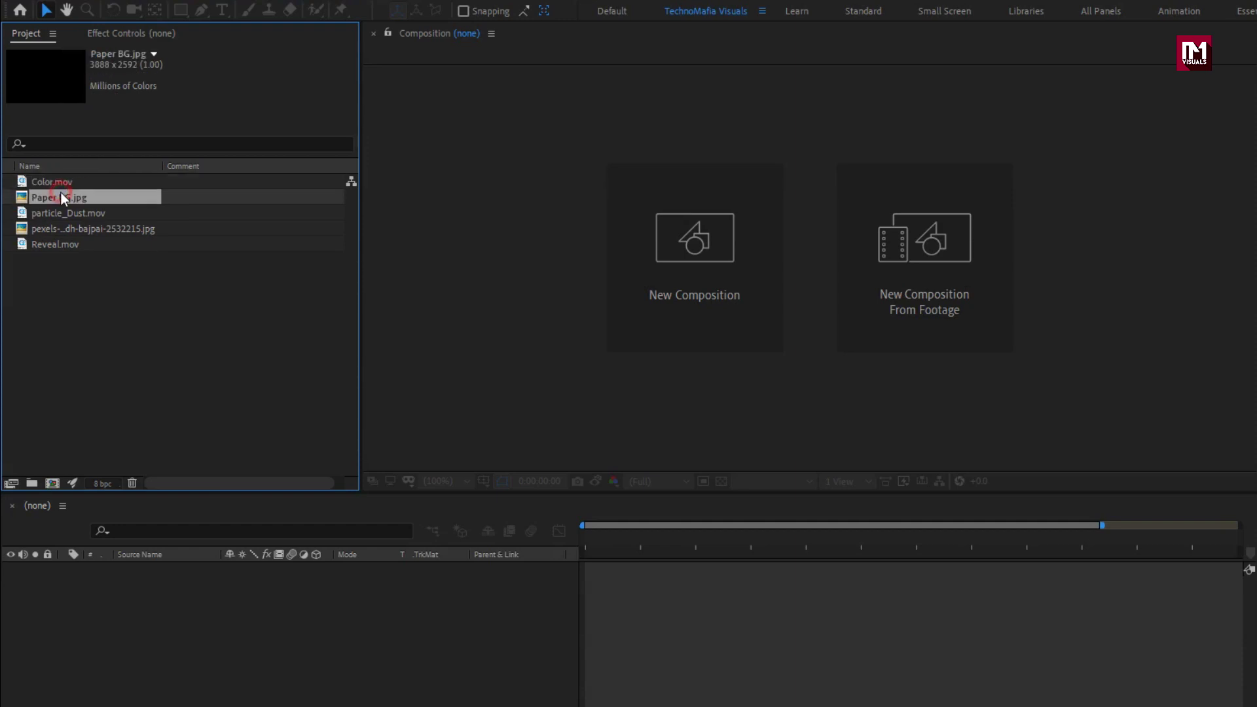
click(61, 213)
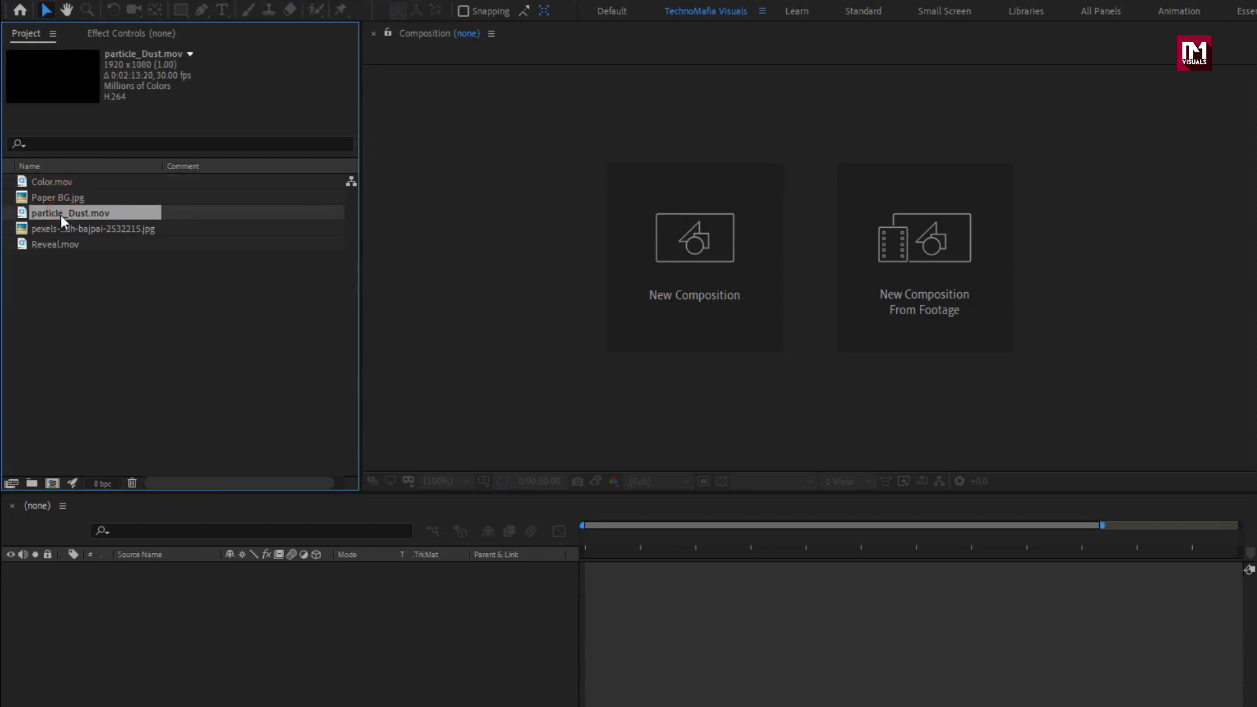
click(60, 227)
click(60, 242)
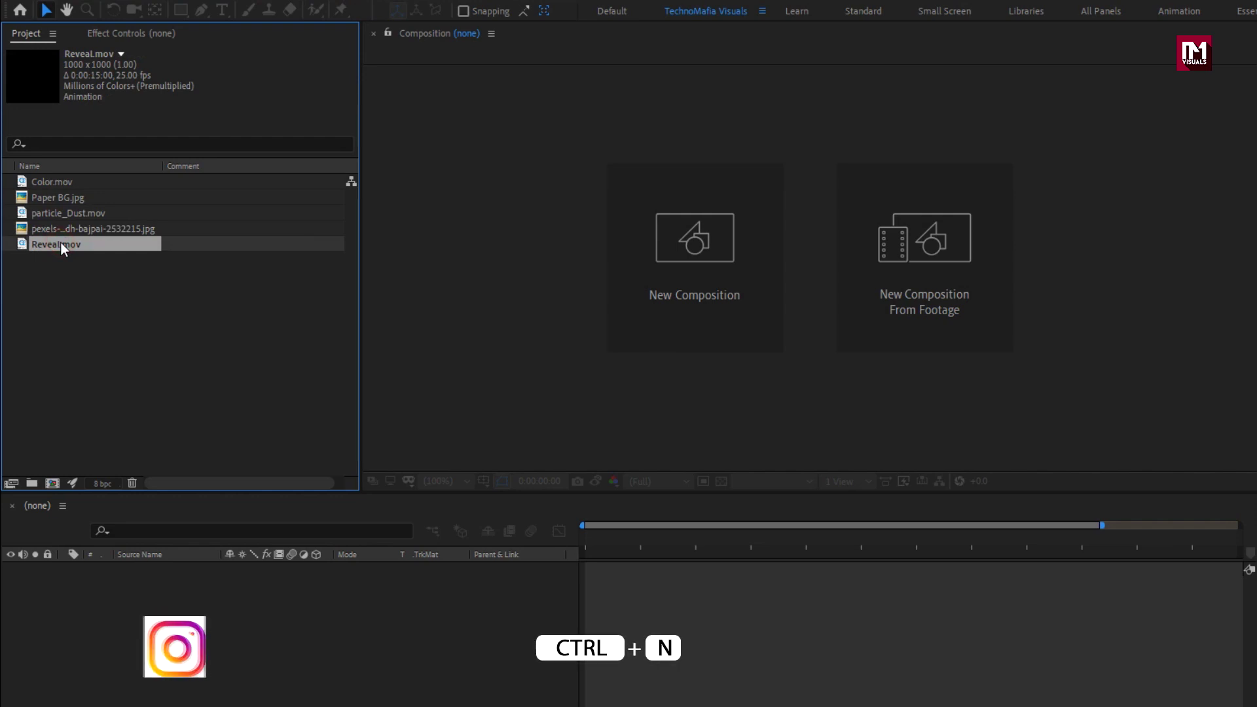
- Set up a new composition named Insta_story at 1080×1920, 10 seconds long
key(ctrl+n)
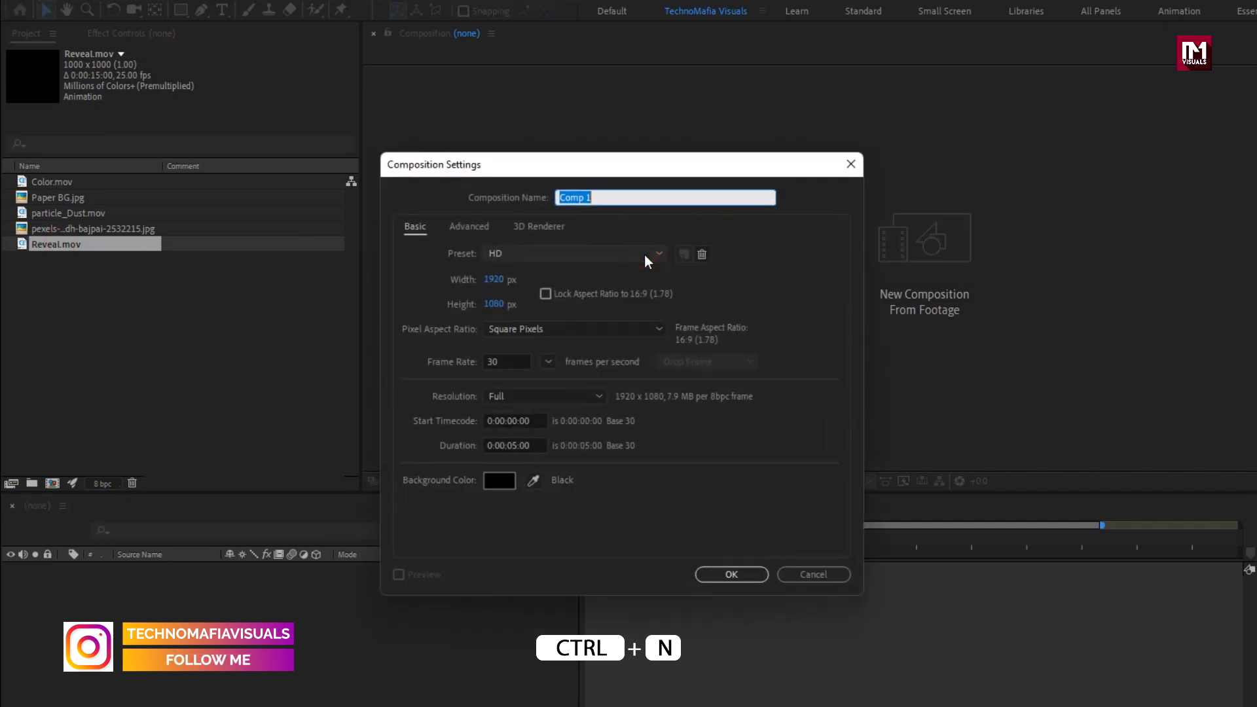
text(Insta_stor)
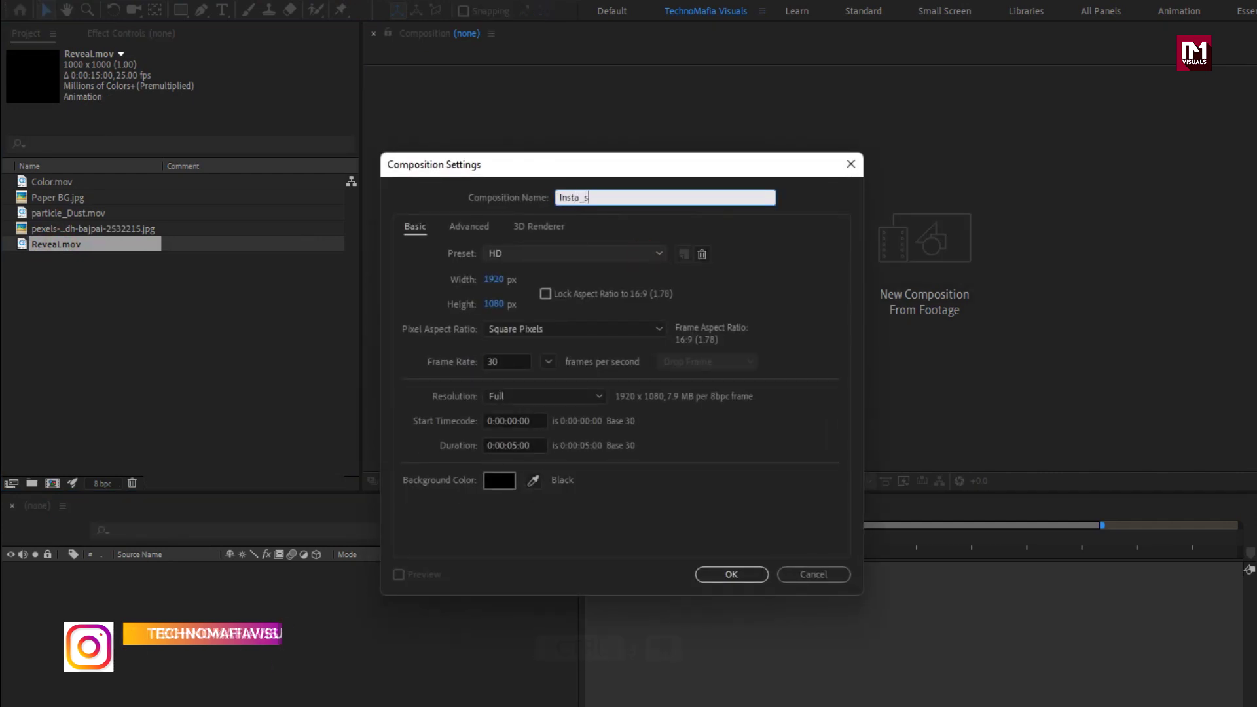
text(y)
double_click(496, 279)
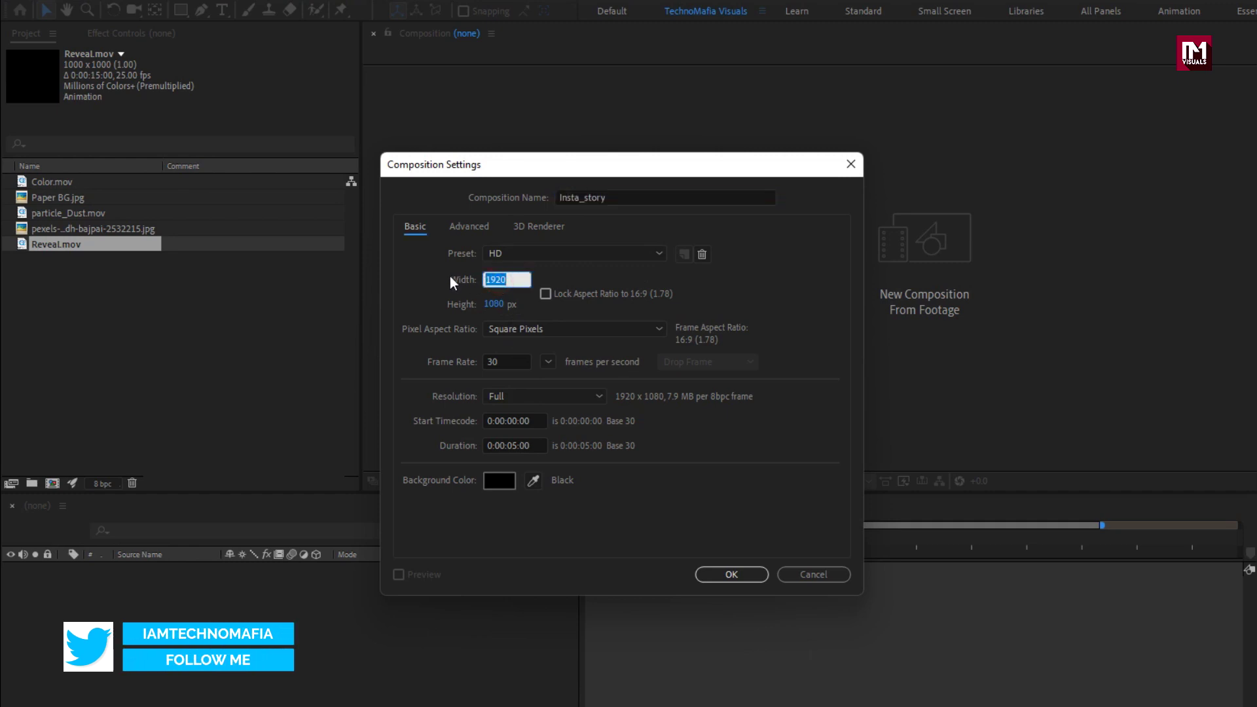
text(1080)
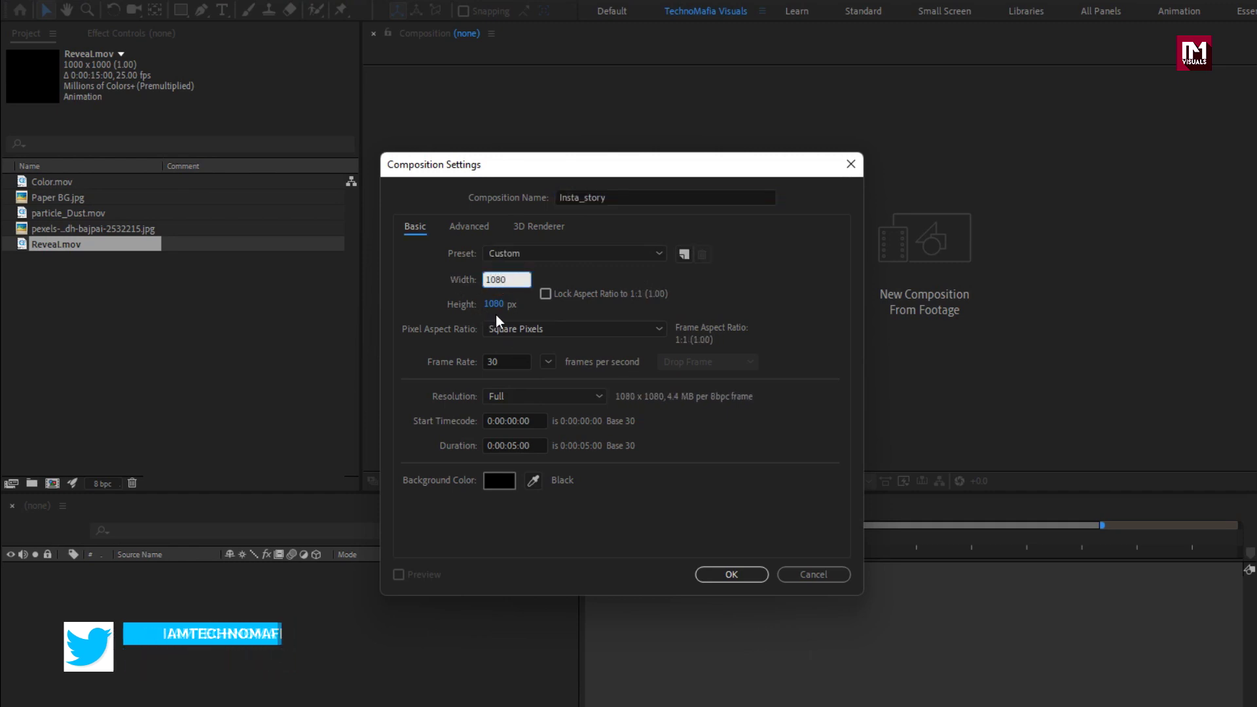
click(496, 303)
text(19)
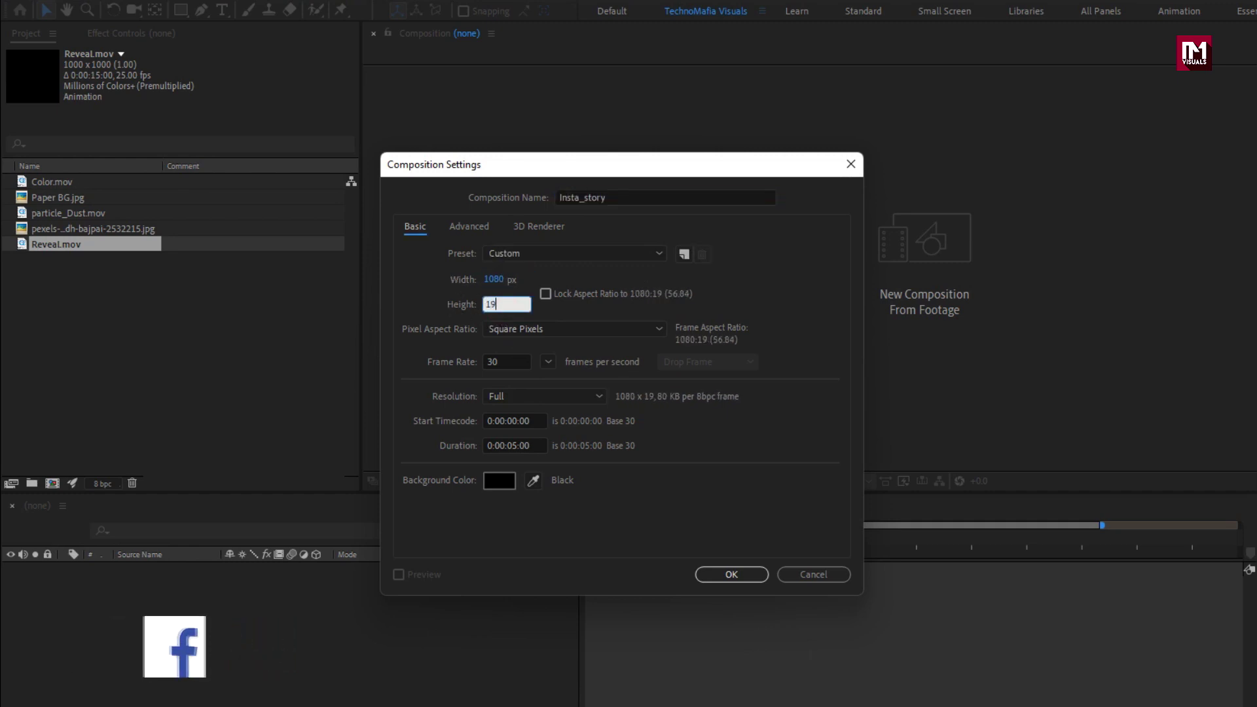
text(20)
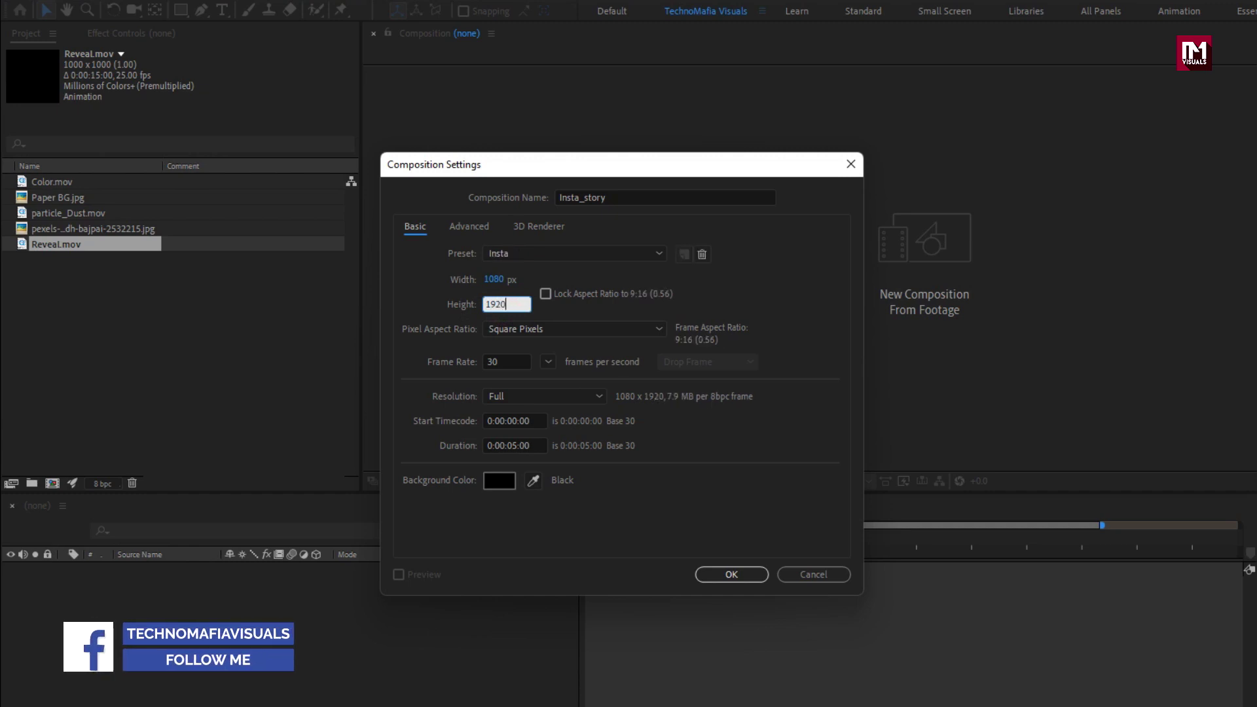
double_click(514, 445)
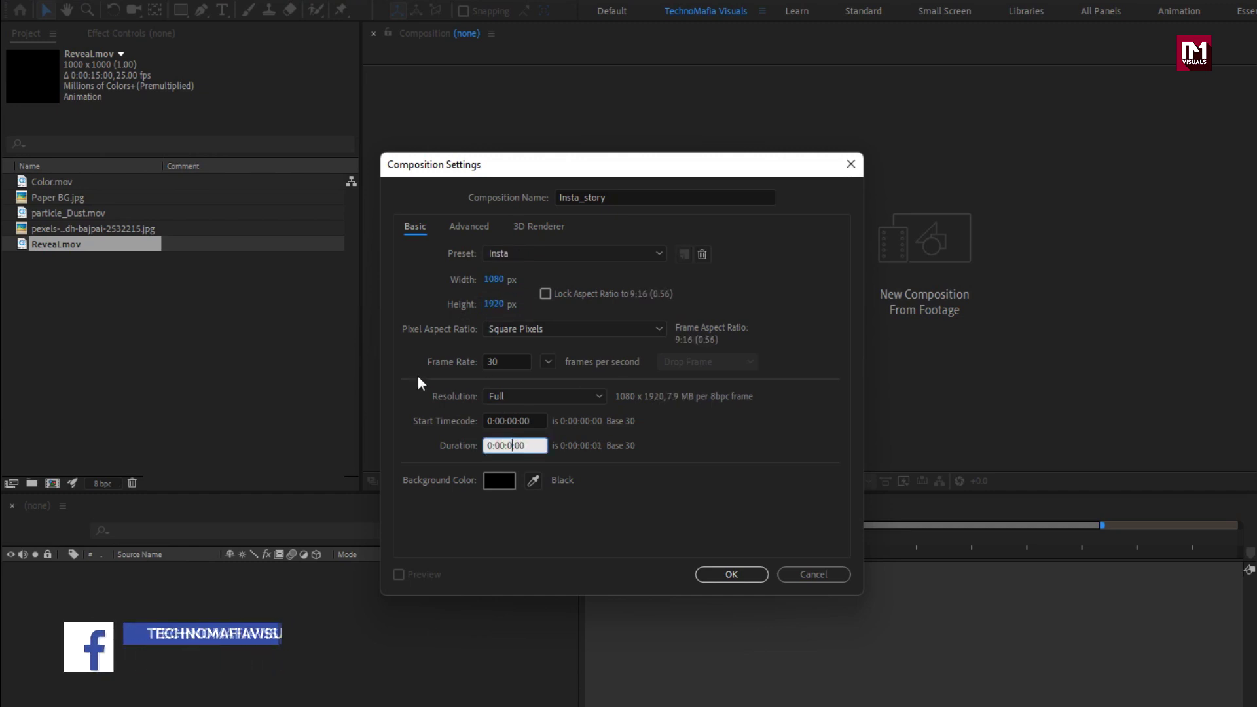
text(1)
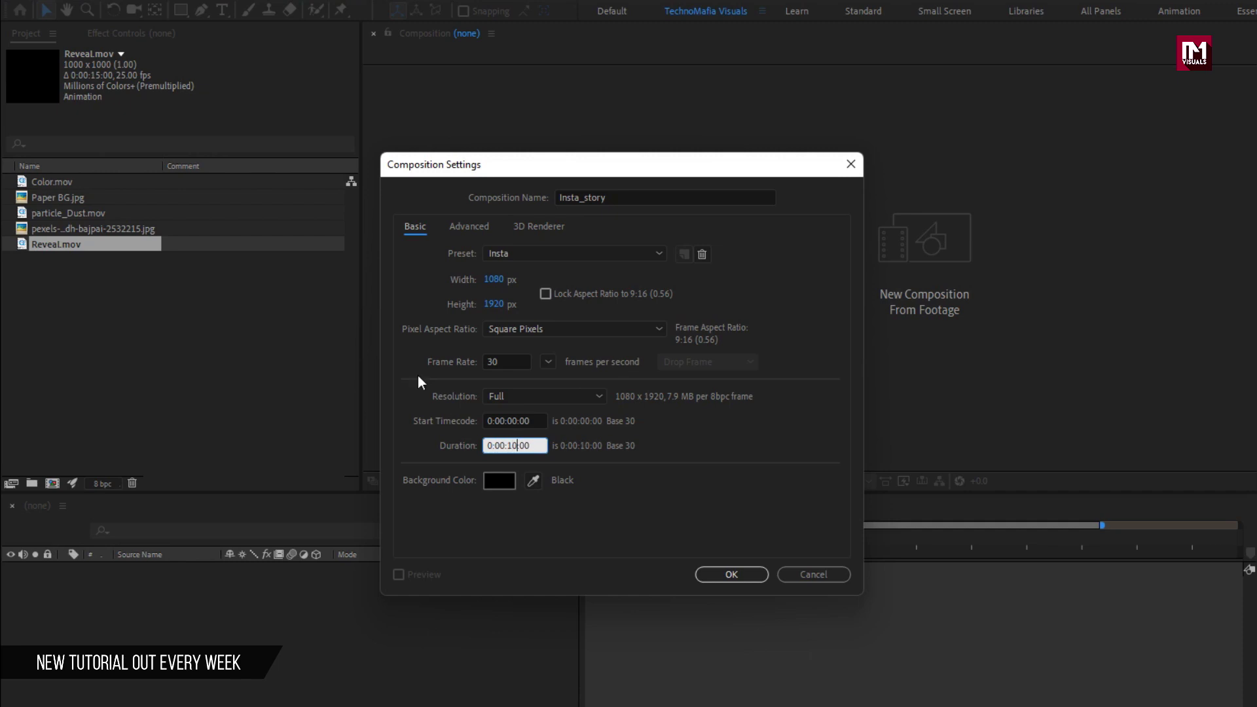
- Create the composition, add Paper BG.jpg and scale it down to about 74%
click(731, 575)
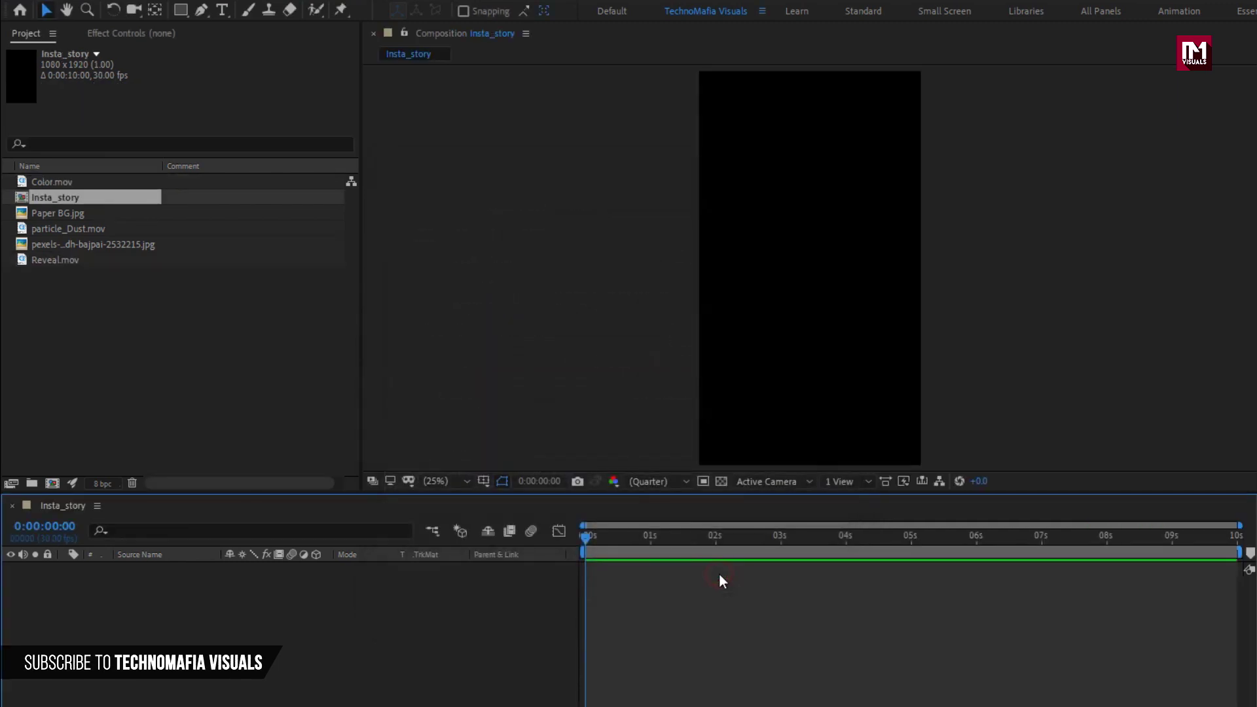
mouse_move(71, 214)
mouse_down()
mouse_move(197, 503)
mouse_move(185, 584)
mouse_up()
key(s)
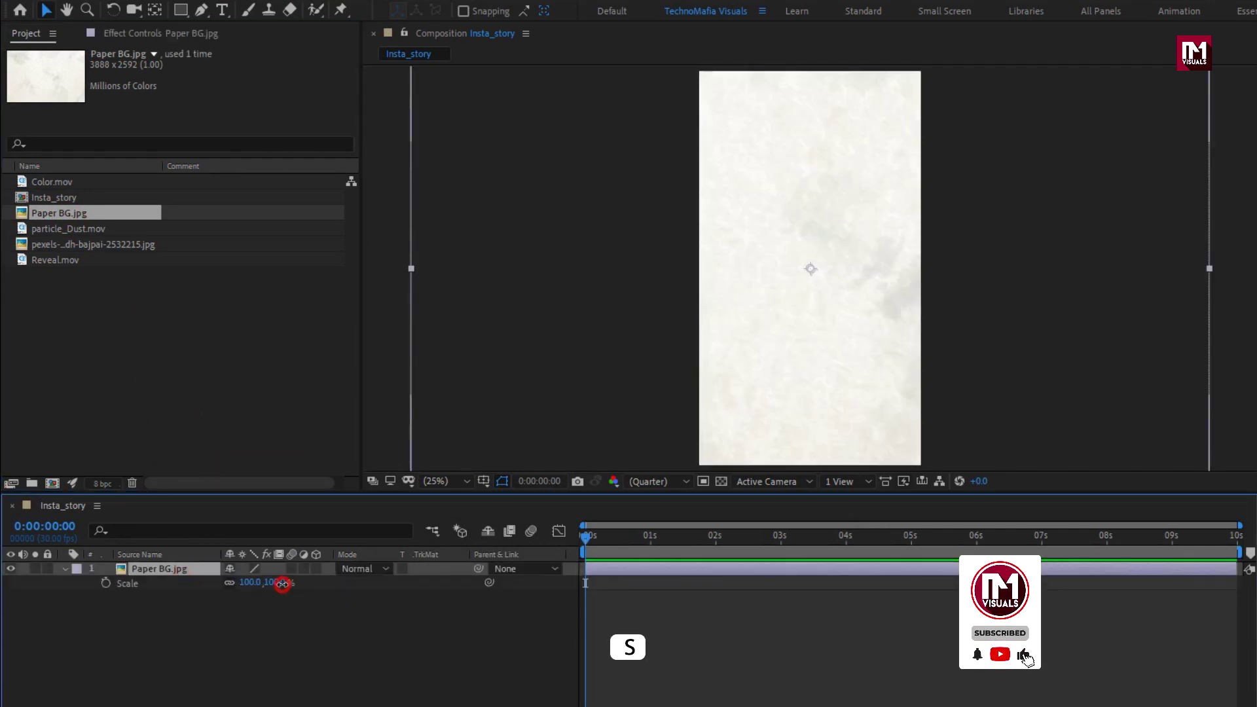
drag(276, 583, 266, 587)
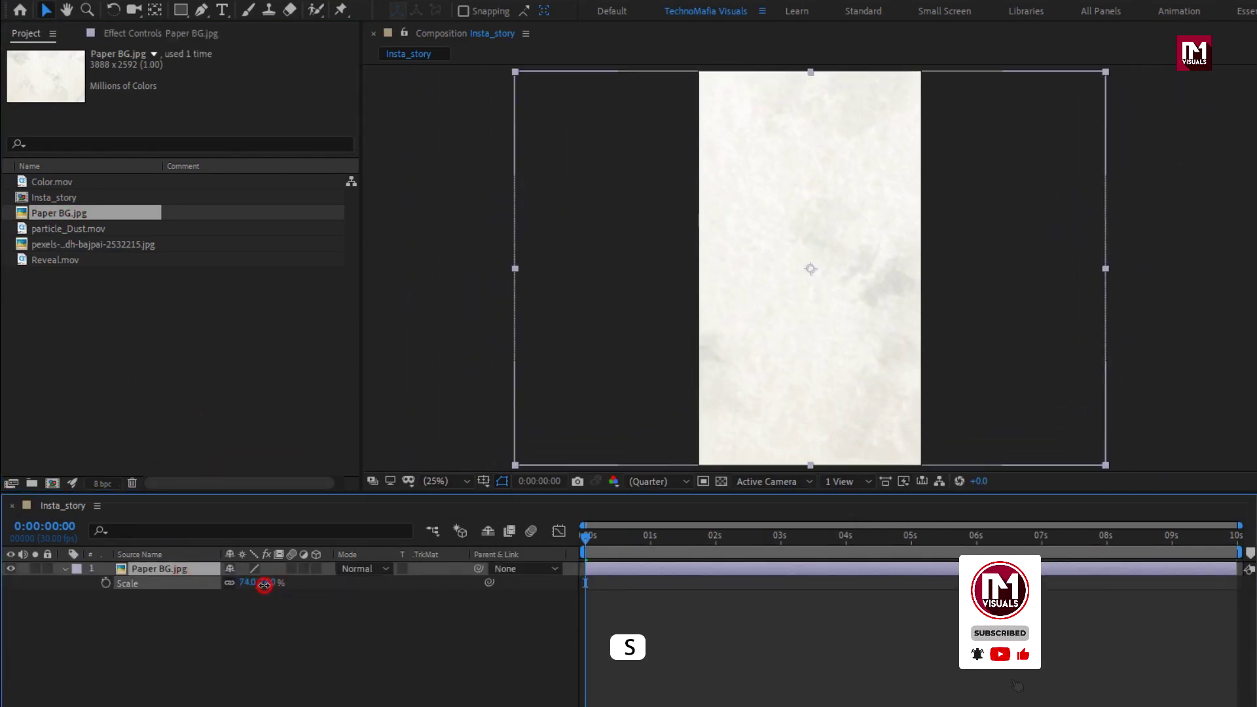
click(66, 571)
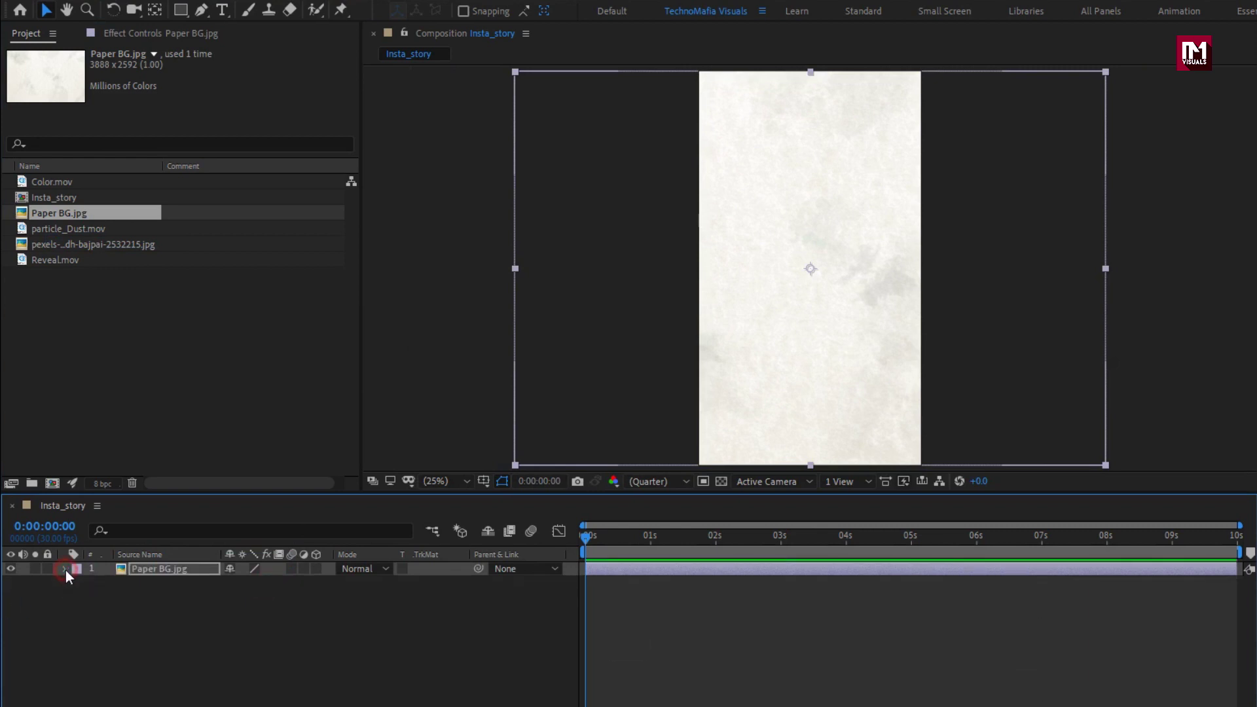
click(113, 589)
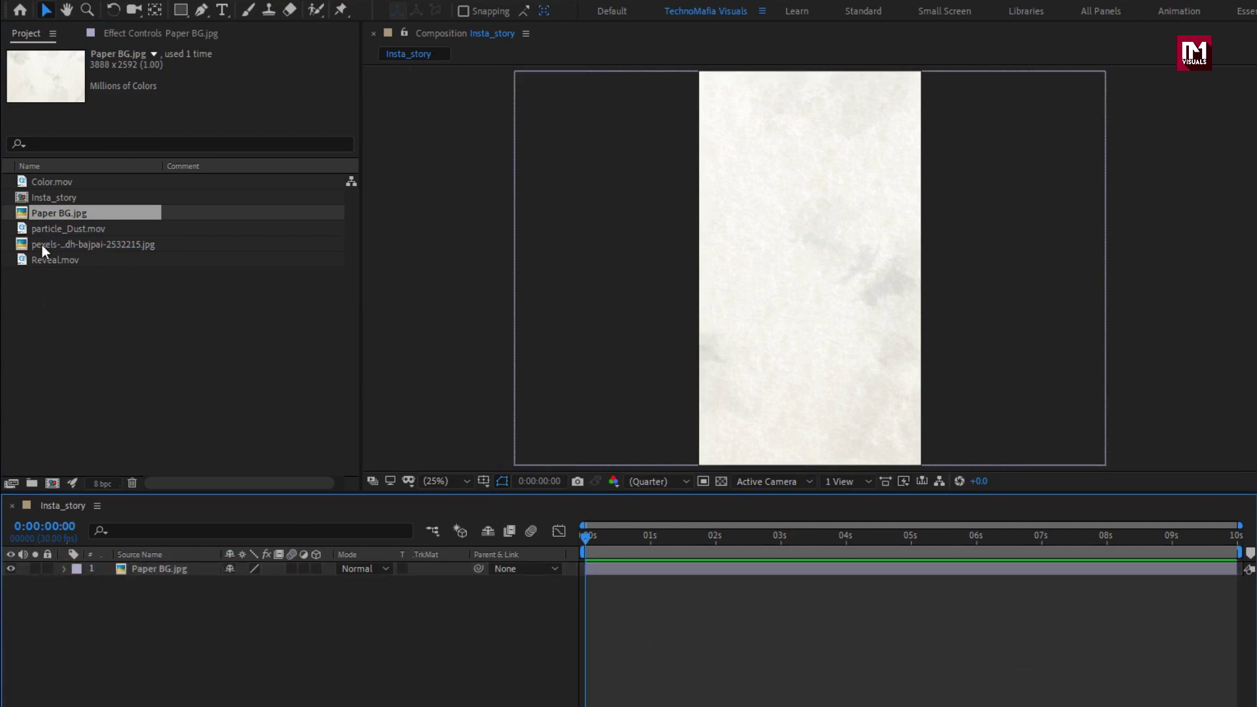
- Add Color.mov above the paper background and enter a 200% scale
click(44, 185)
drag(40, 185, 812, 207)
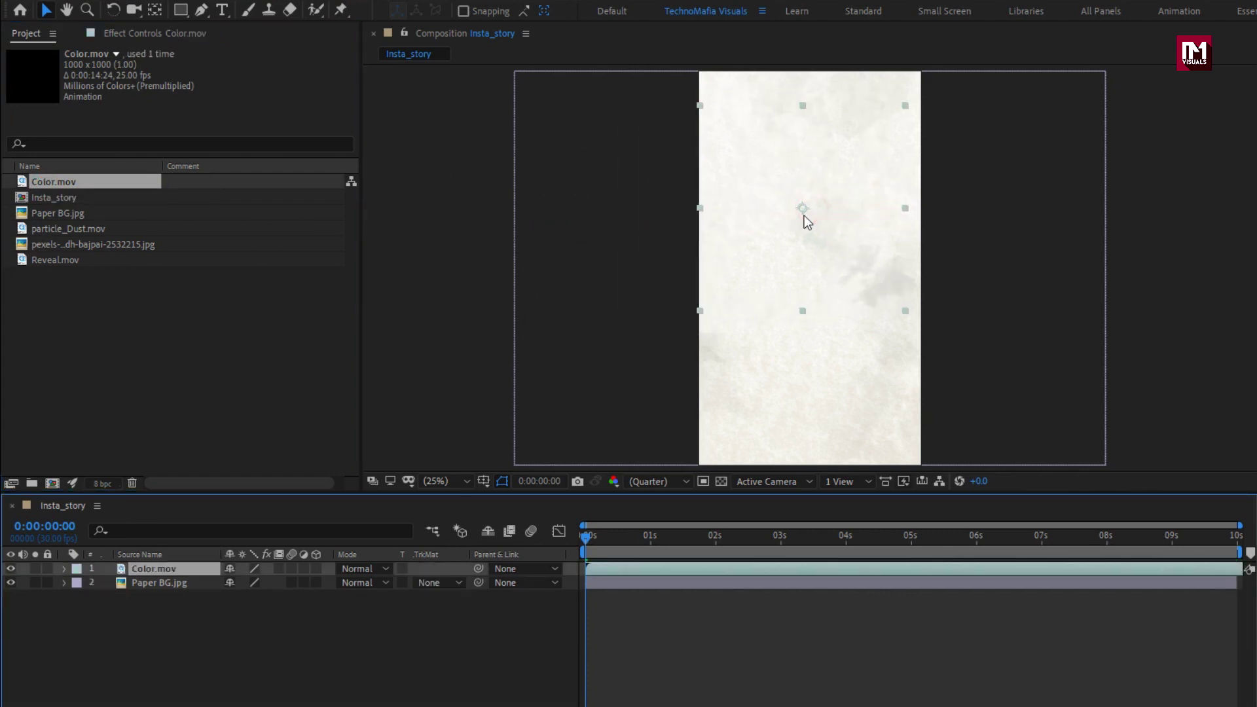
drag(716, 538, 960, 544)
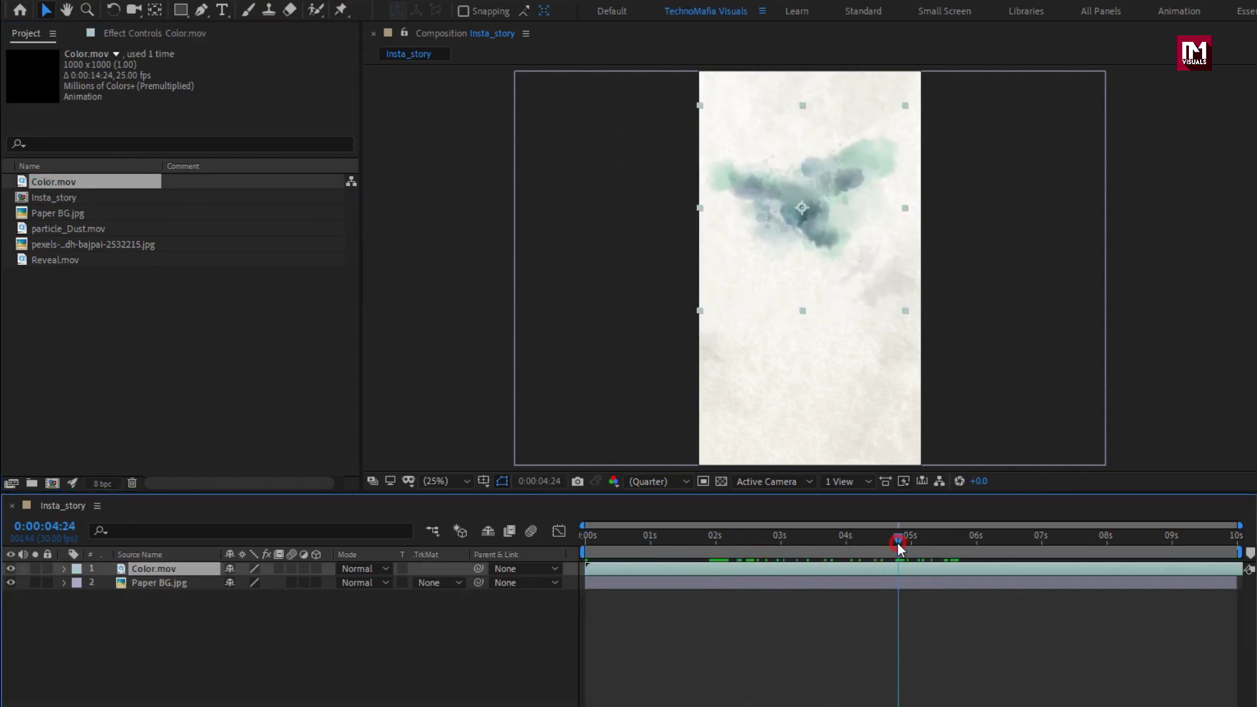
key(s)
click(153, 570)
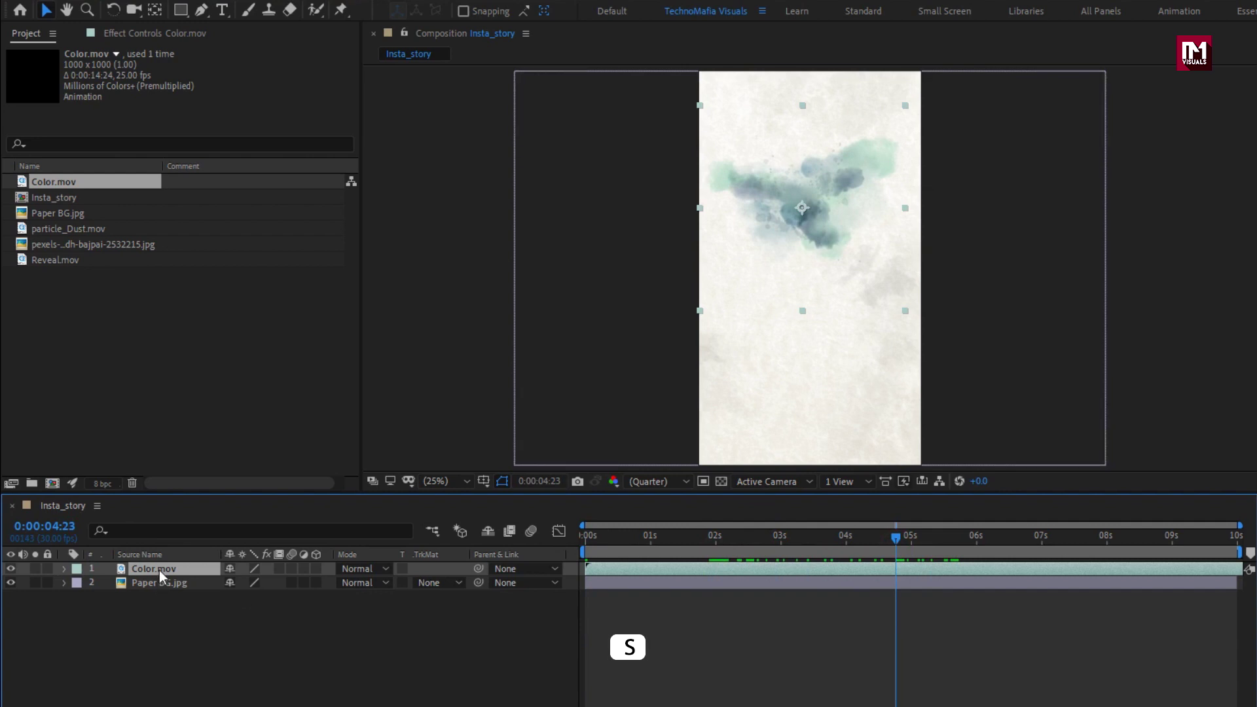
key(s)
click(279, 582)
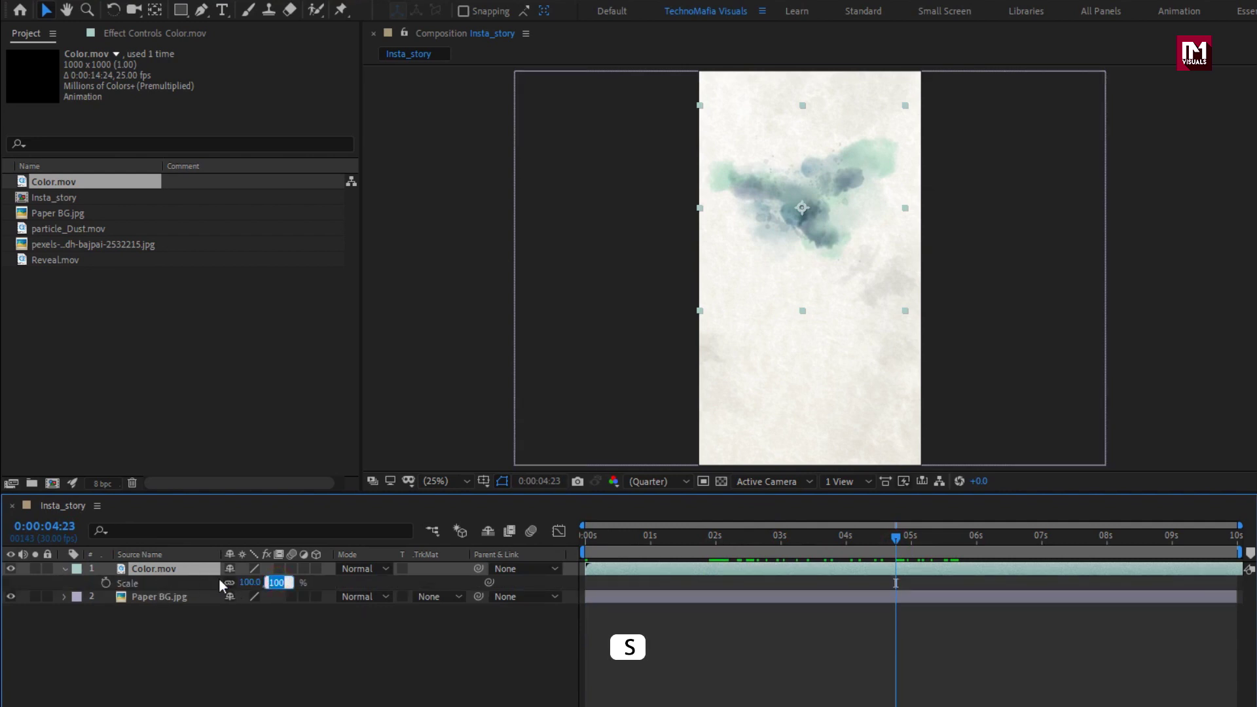
text(200)
- Commit the 200% scale and add a pale beige (DECA9F) Fill effect to Color.mov
key(Return)
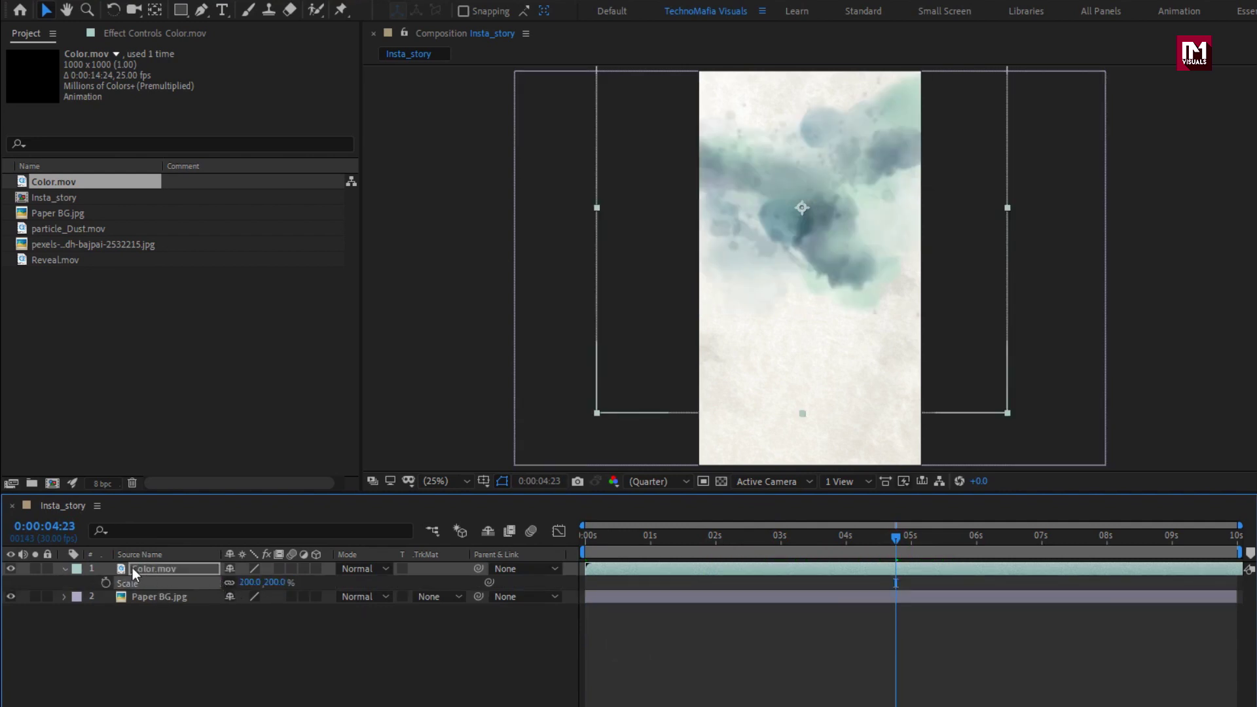
click(1084, 54)
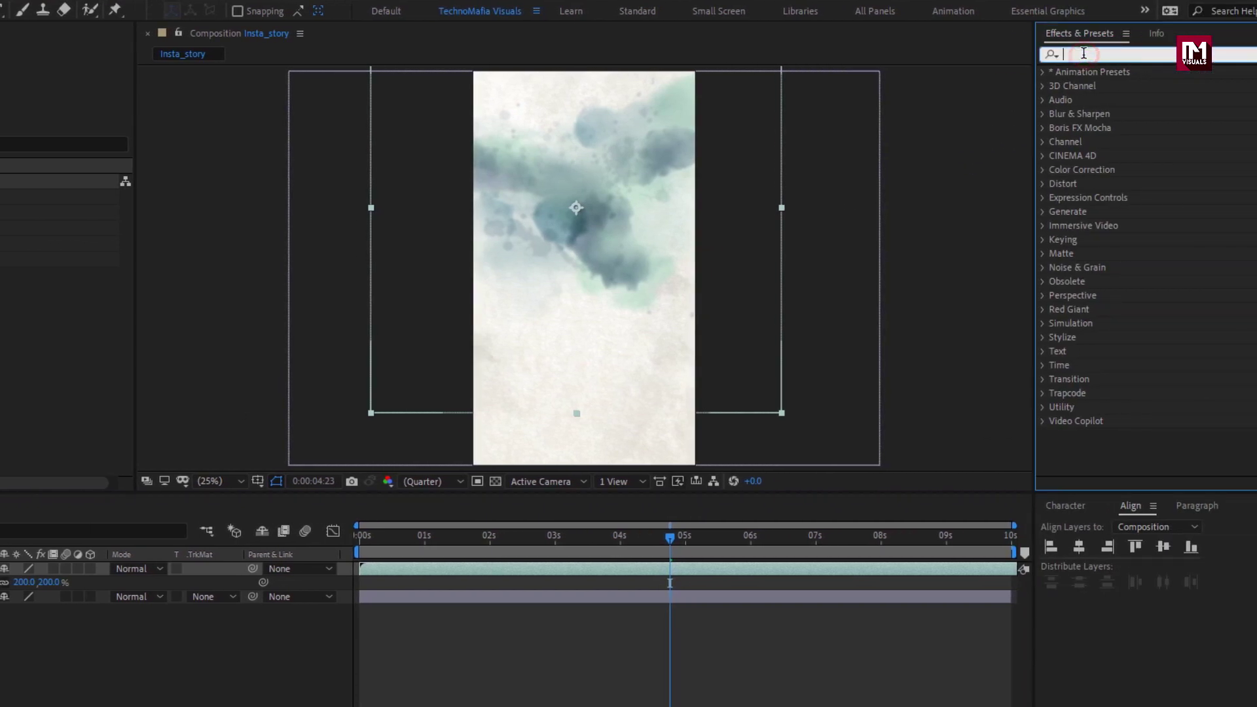
text(fill)
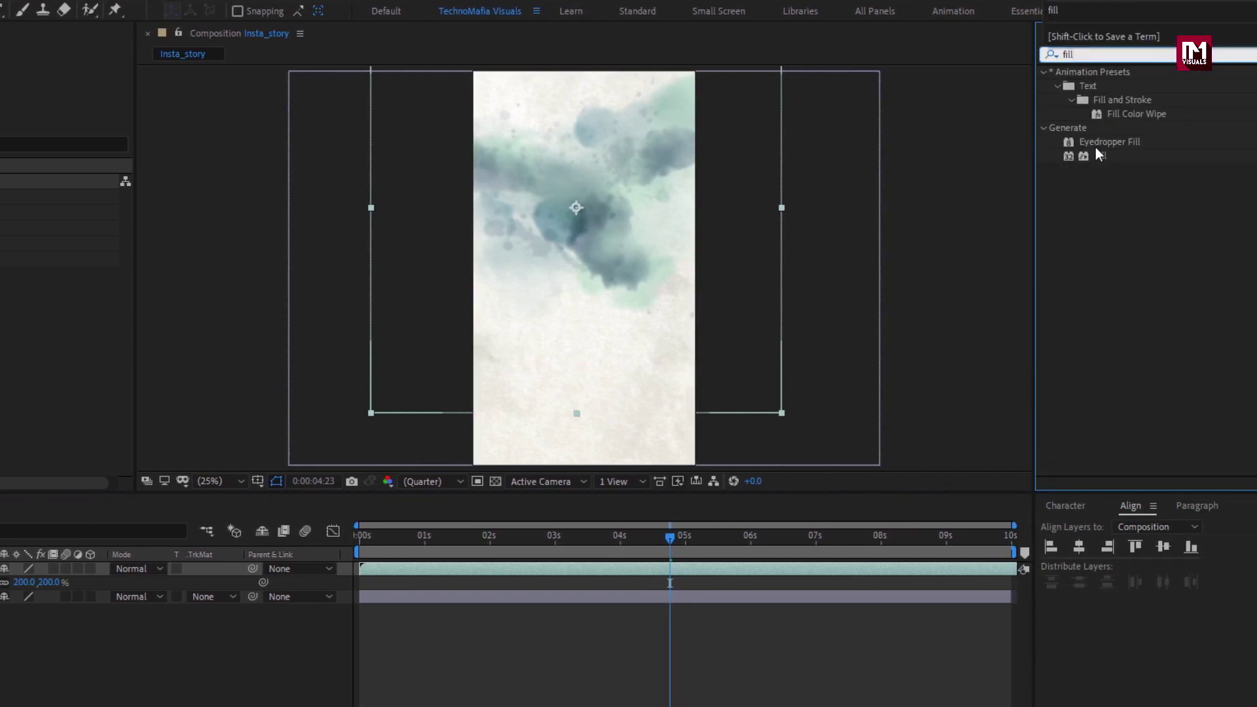
double_click(1099, 156)
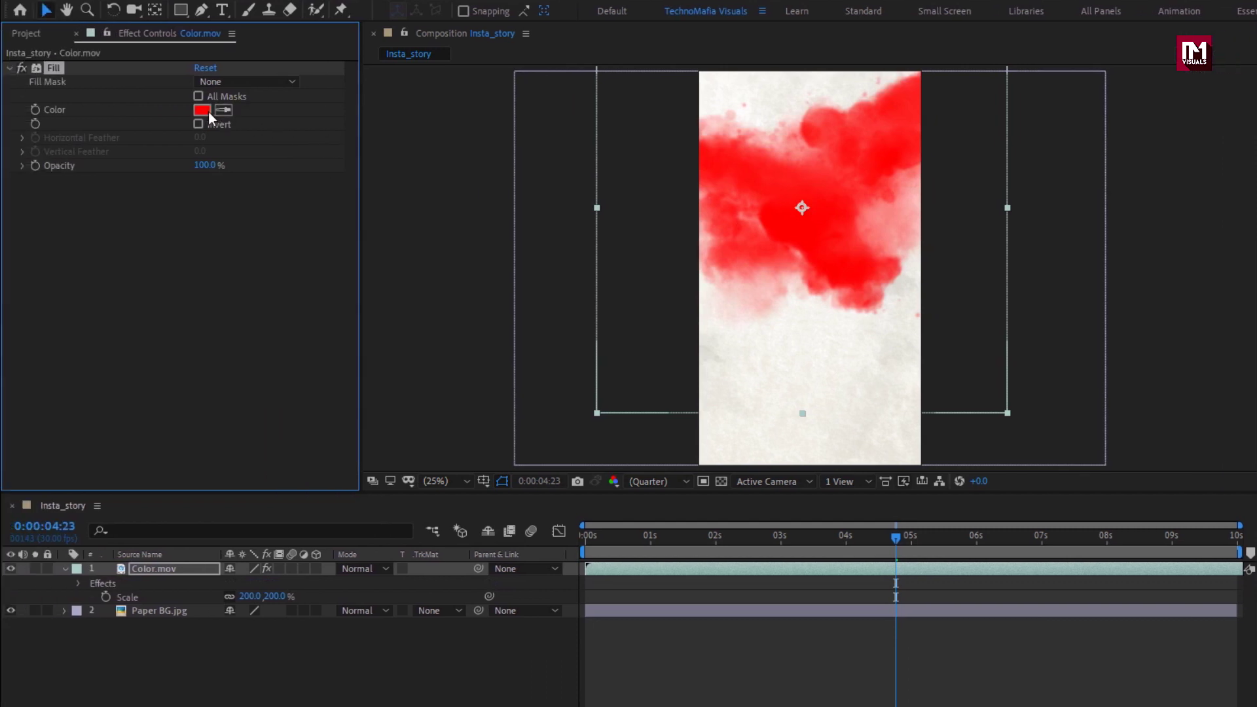
click(203, 110)
drag(456, 369, 458, 459)
click(272, 285)
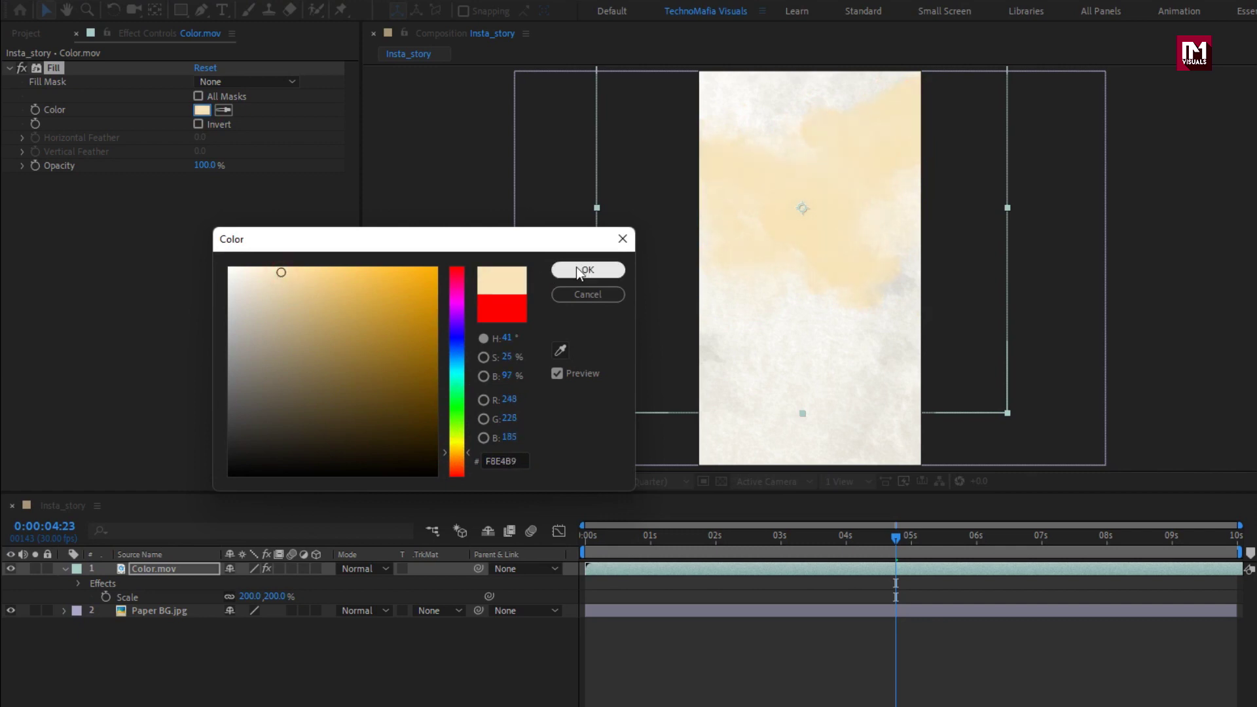
click(287, 292)
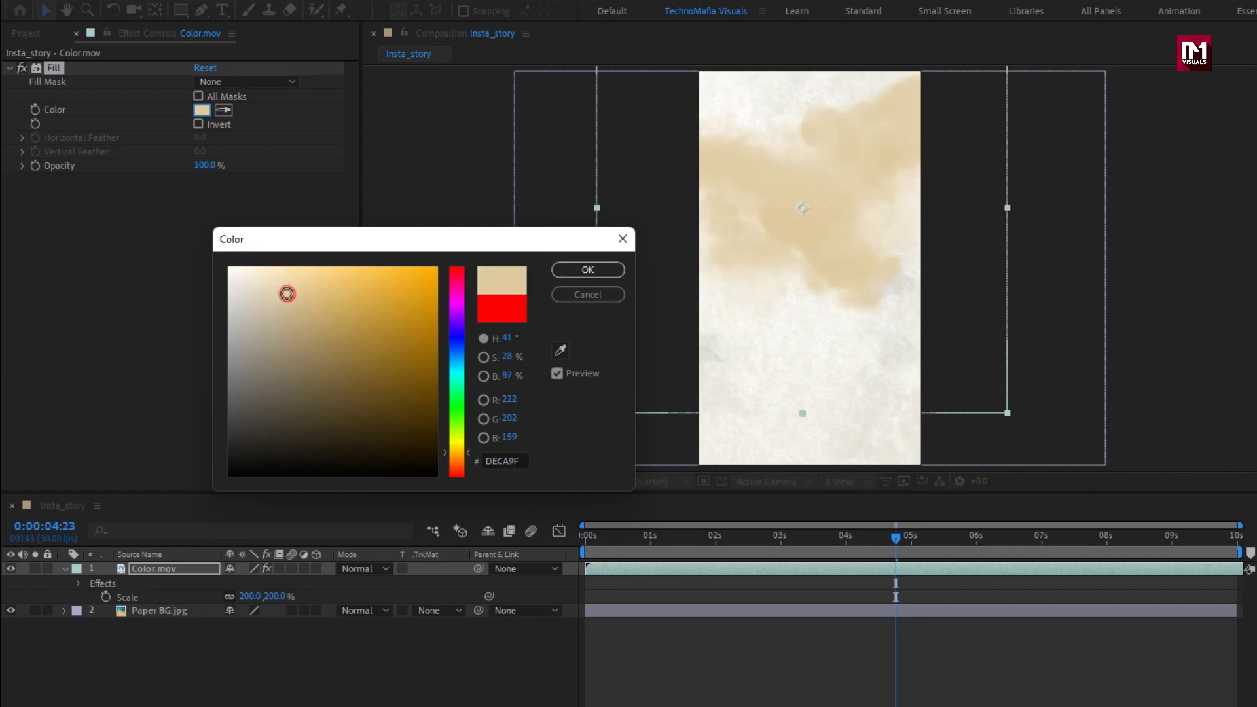
click(588, 271)
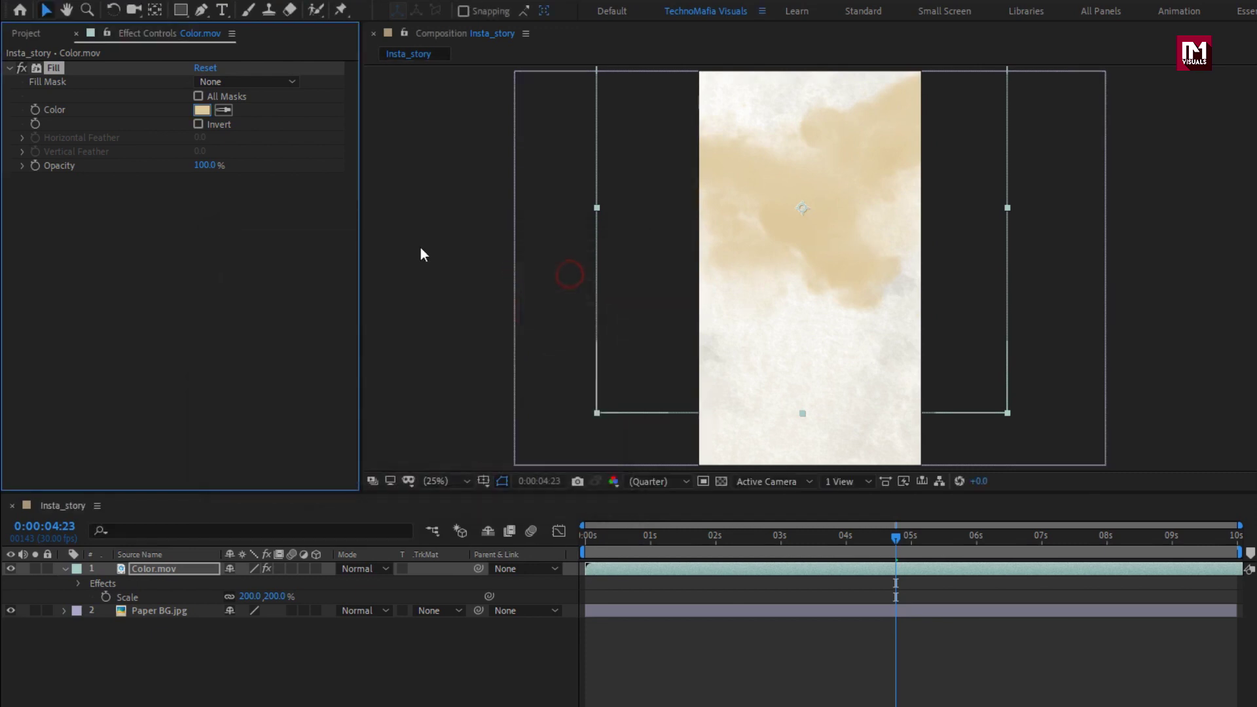
- Set Color.mov opacity to 50% and move it up-left
click(189, 573)
key(t)
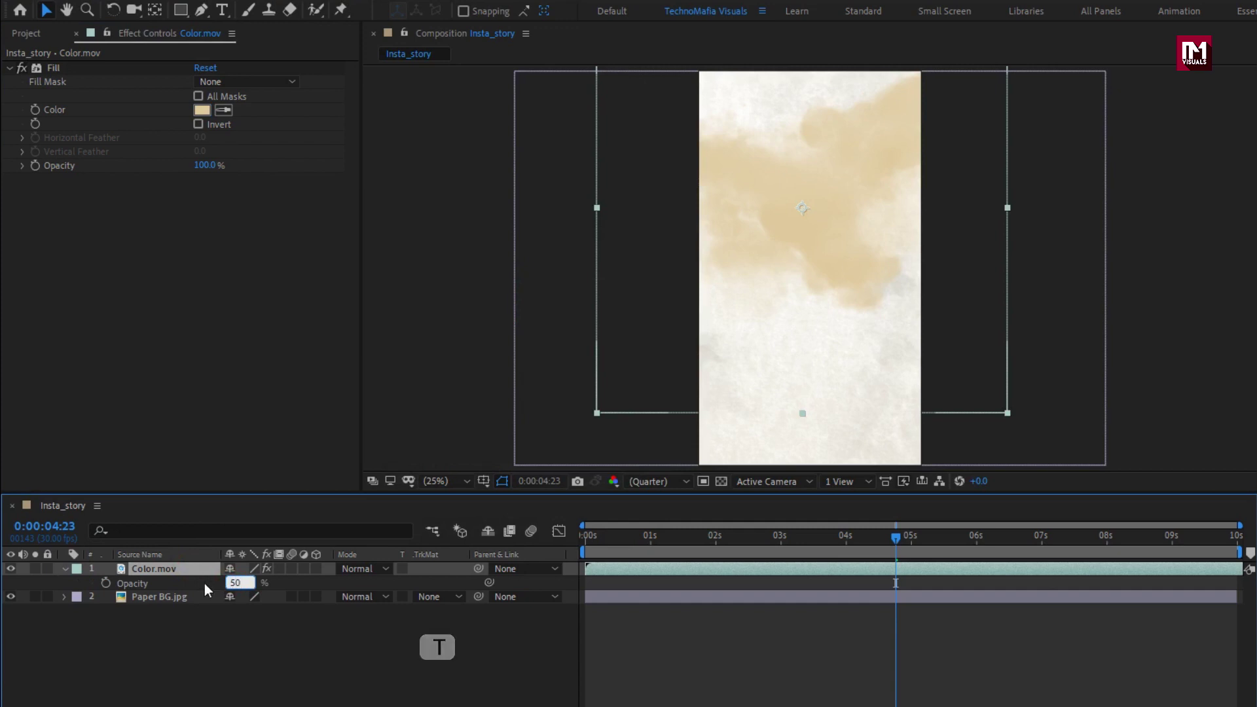
text(0)
key(Return)
mouse_move(802, 208)
mouse_down()
mouse_move(745, 148)
mouse_move(757, 144)
mouse_up()
- Rotate Color.mov to 31°, shift it further up-left and preview over time
key(r)
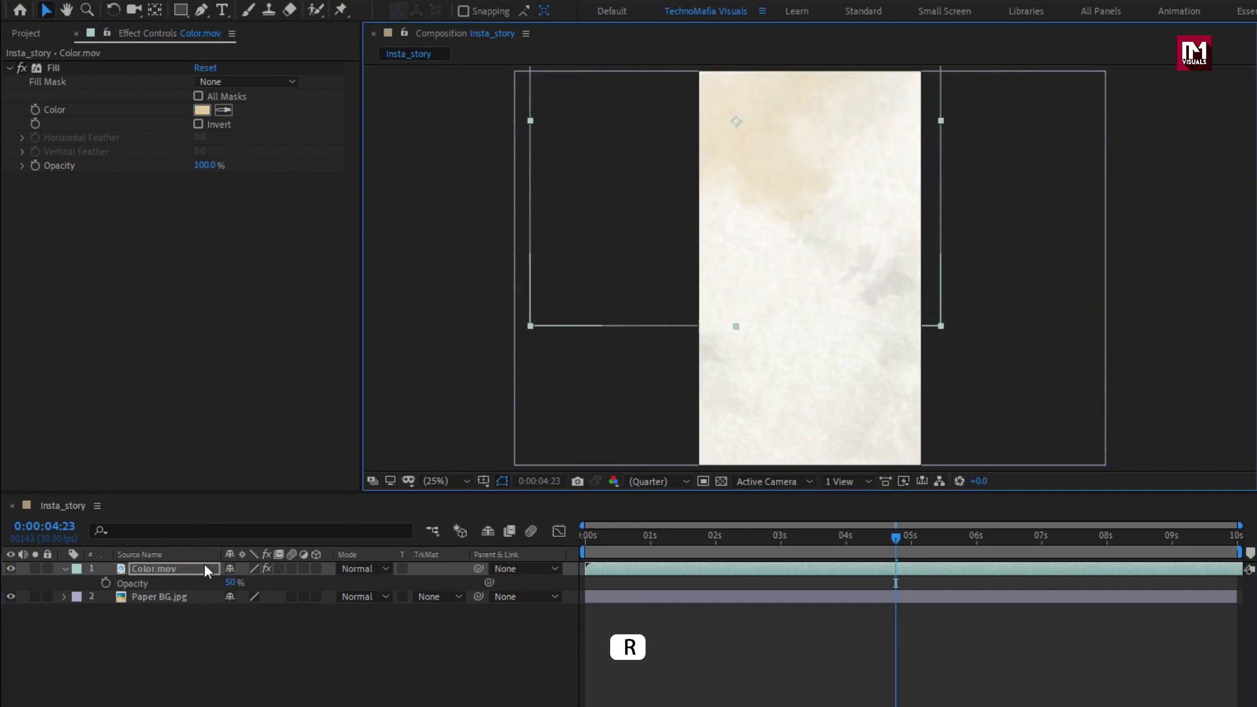
key(r)
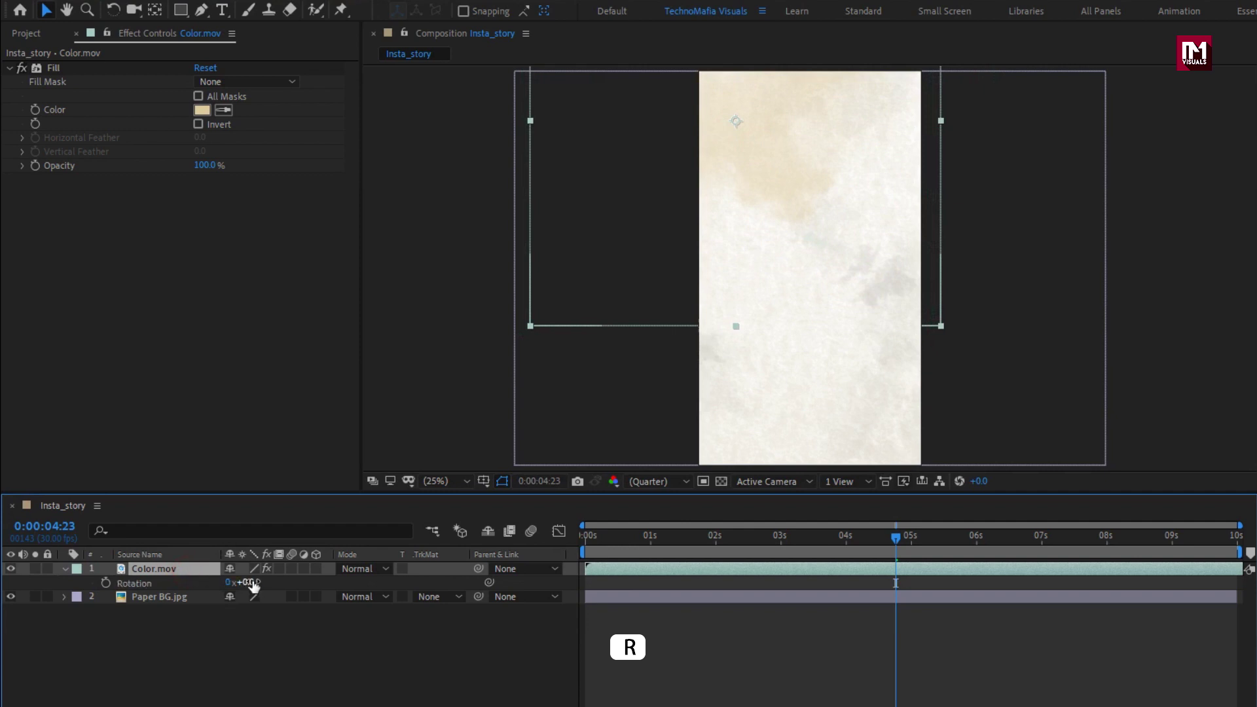
mouse_move(253, 584)
mouse_down()
mouse_move(282, 577)
mouse_move(270, 576)
mouse_up()
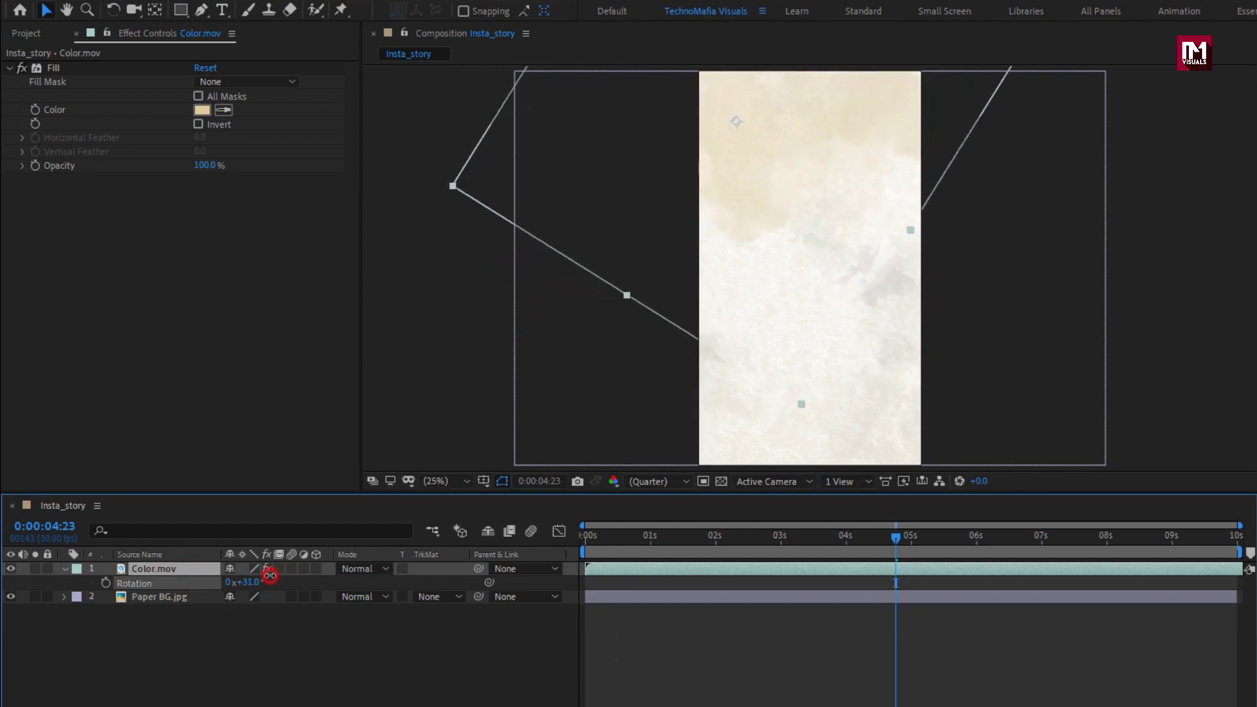
drag(769, 274, 744, 187)
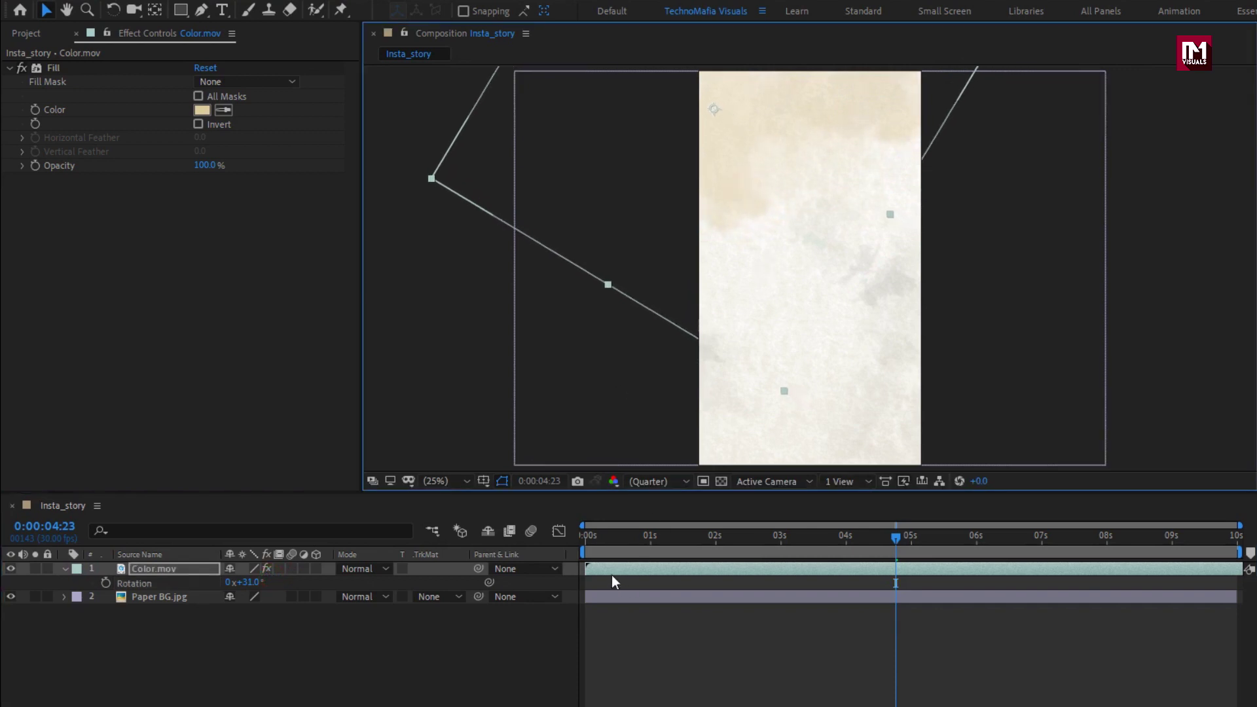
drag(589, 539, 1001, 537)
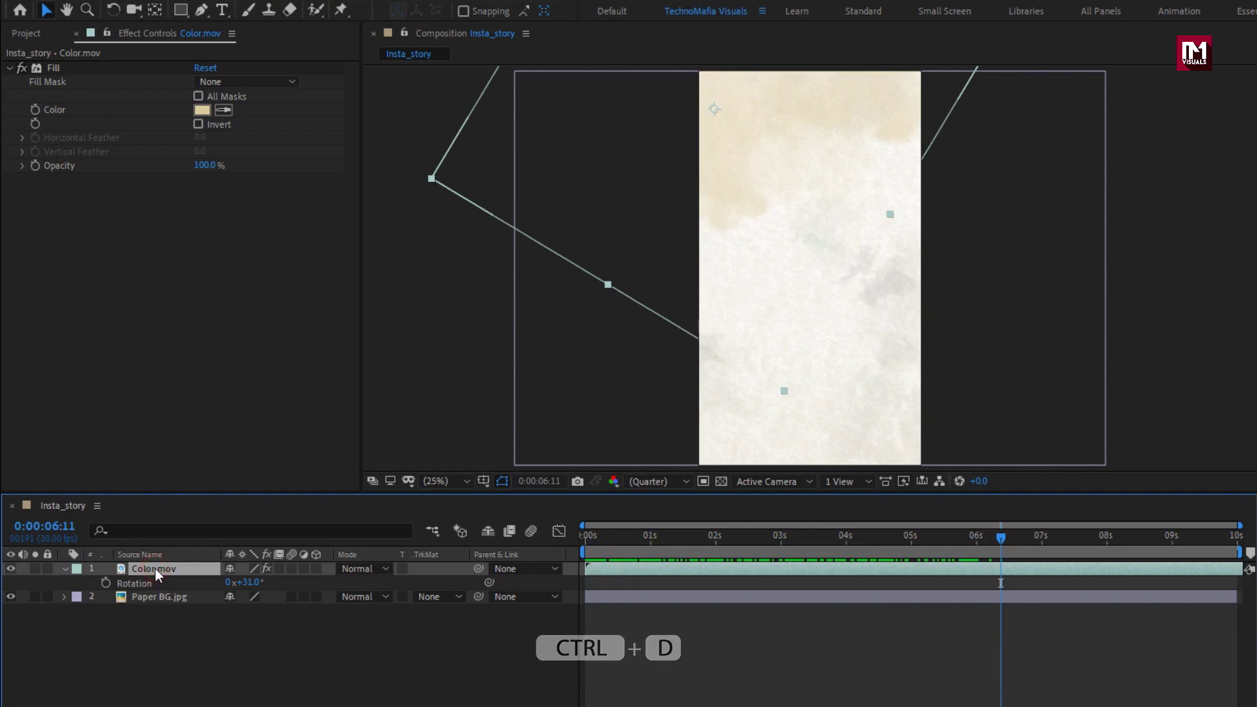
- Duplicate Color.mov, rotate the copy to 143° and place it toward the lower right
key(ctrl+d)
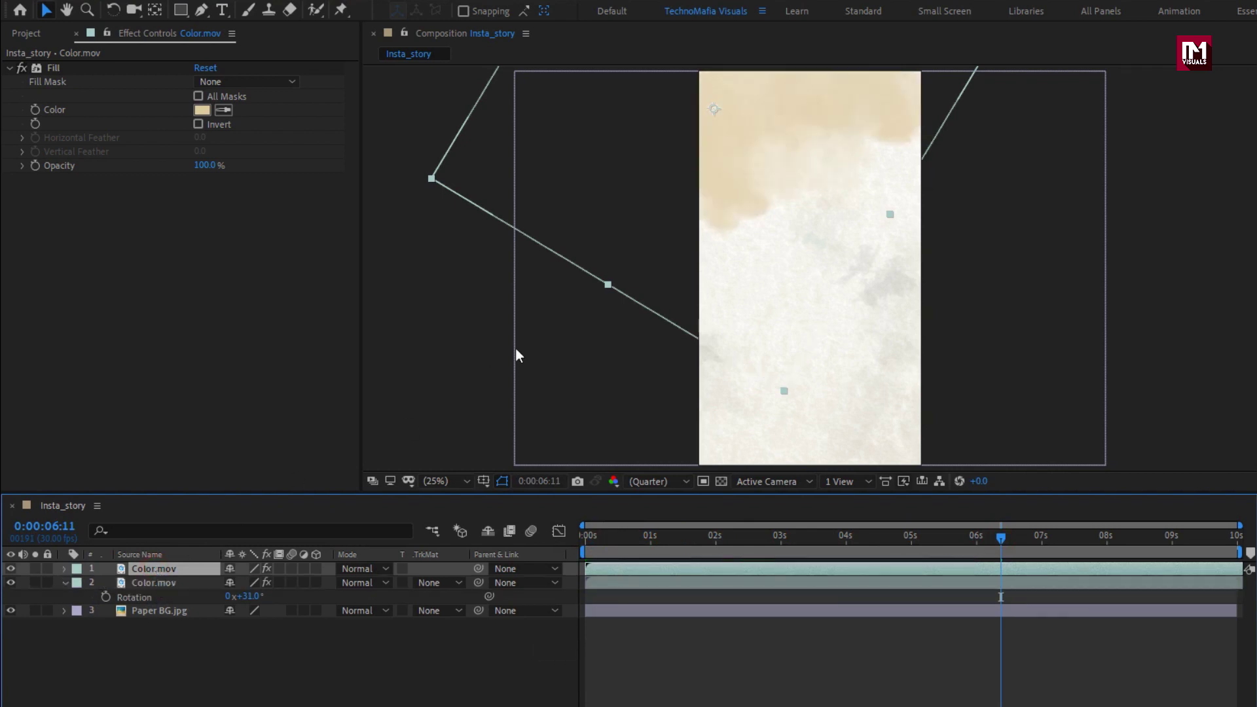
drag(693, 201, 850, 424)
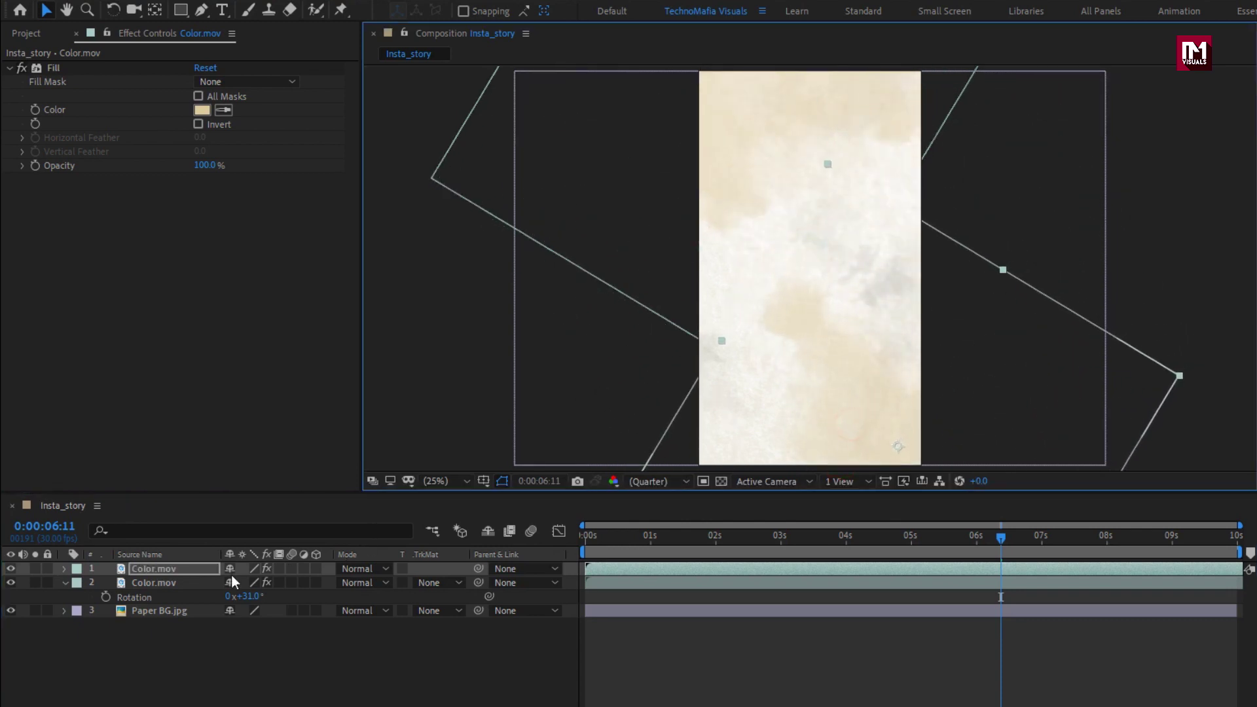
key(r)
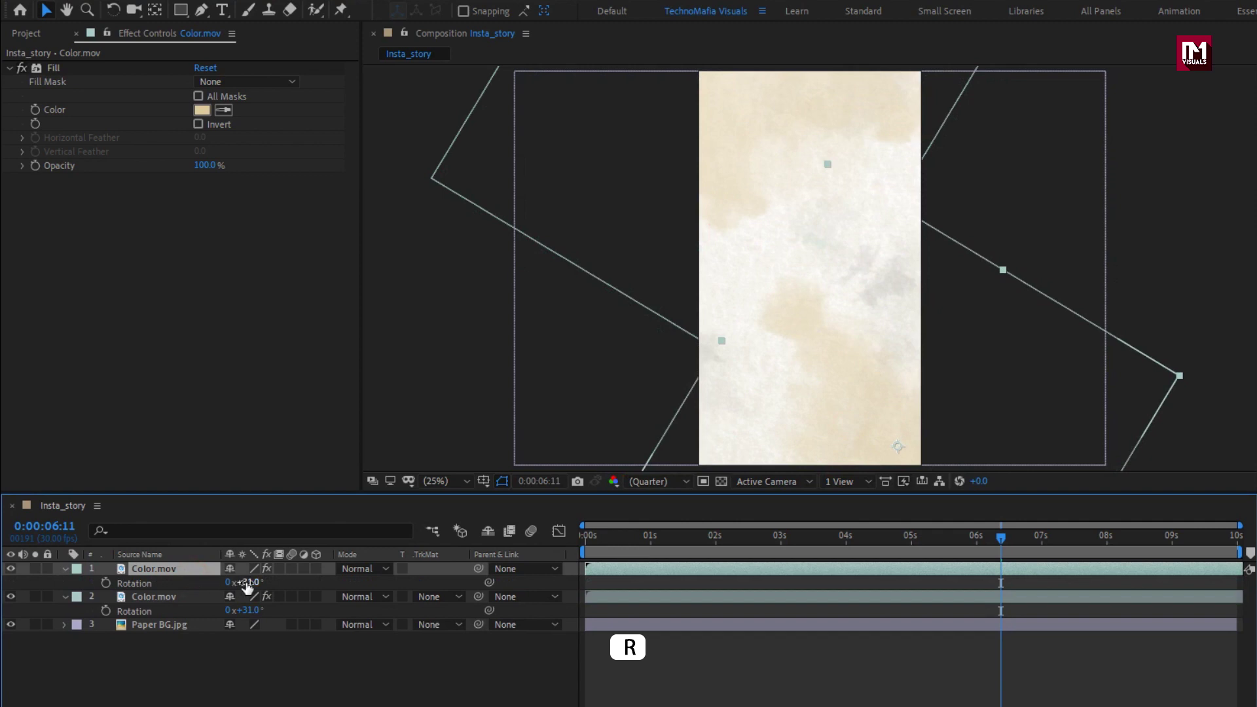
drag(251, 584, 335, 575)
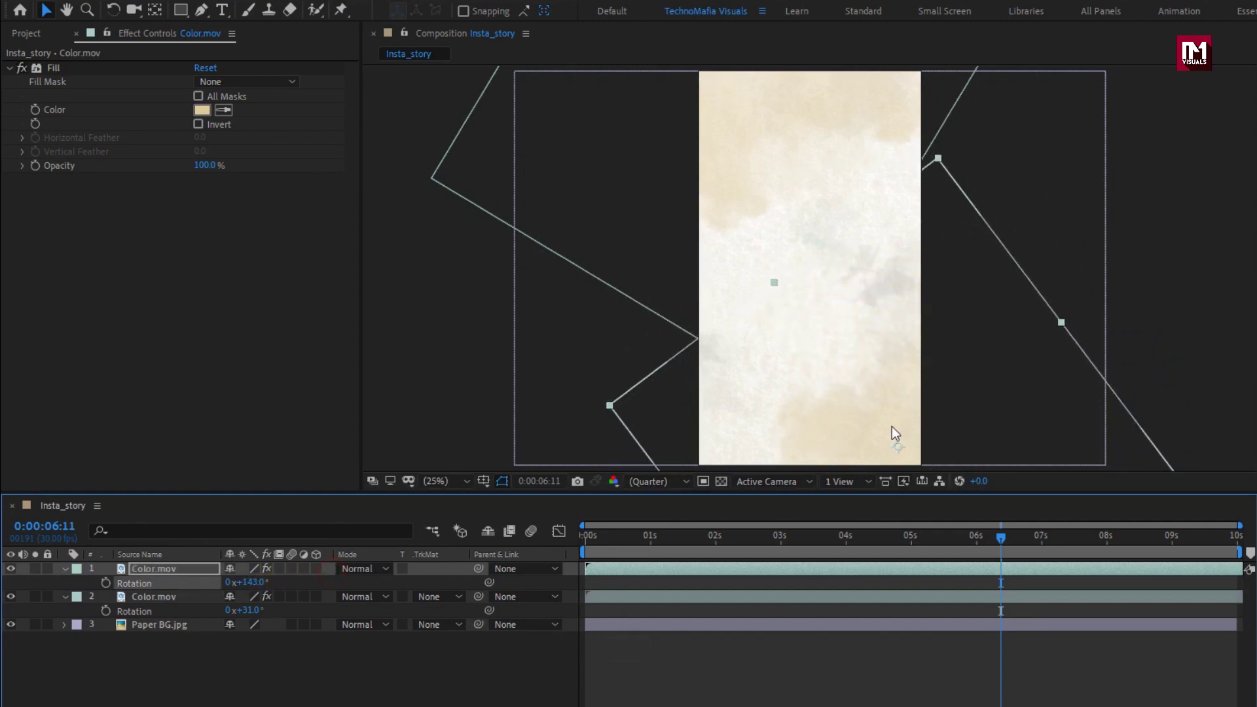
drag(891, 427, 847, 417)
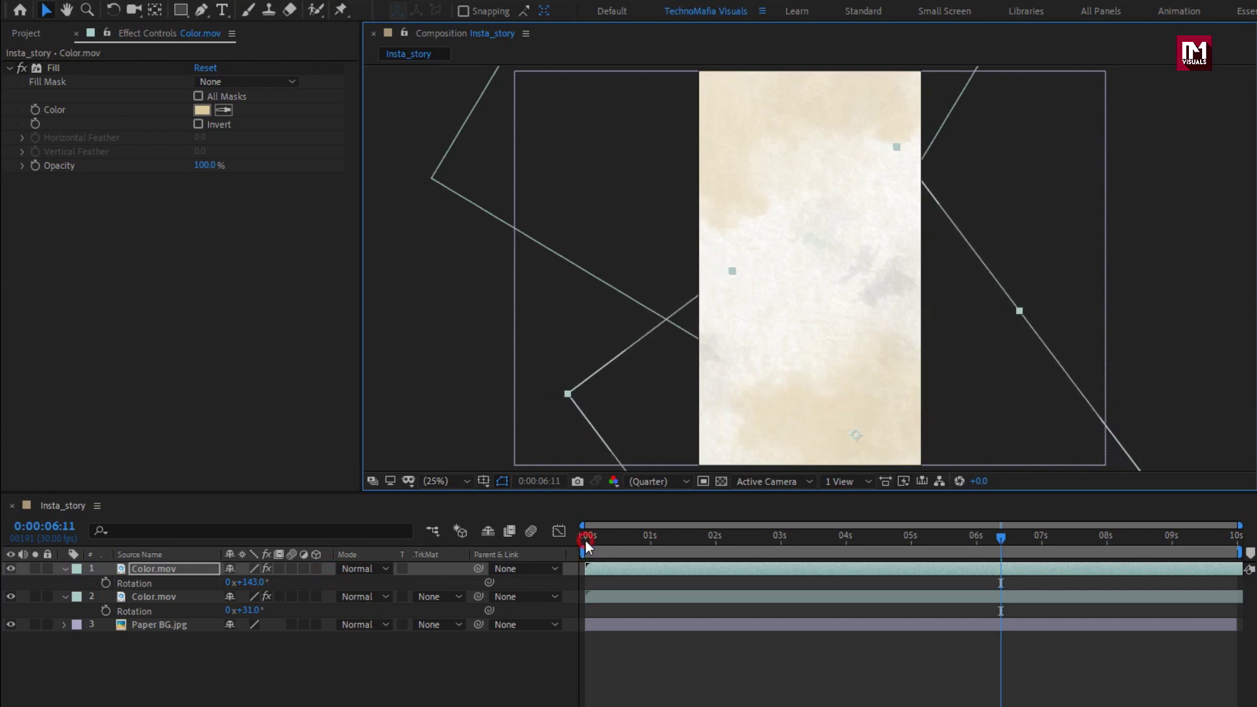
- Scrub the timeline to check both beige washes, then collapse the layer properties
drag(586, 538, 863, 539)
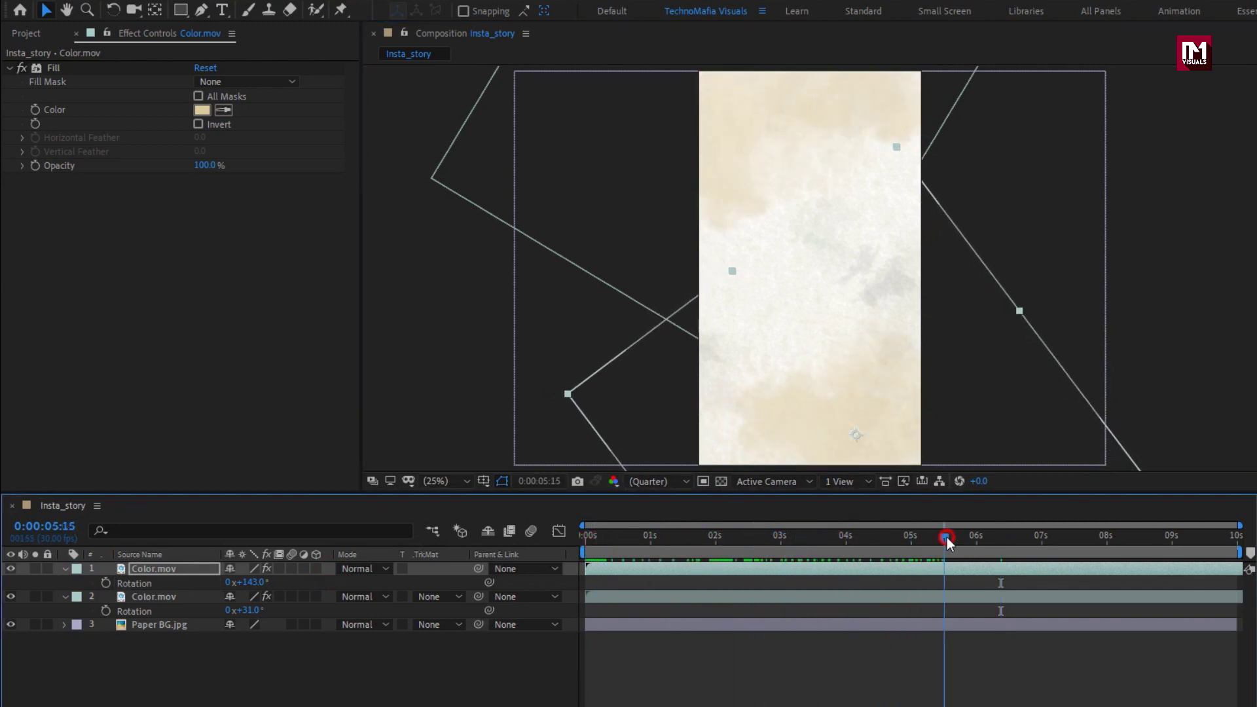
drag(947, 538, 1006, 533)
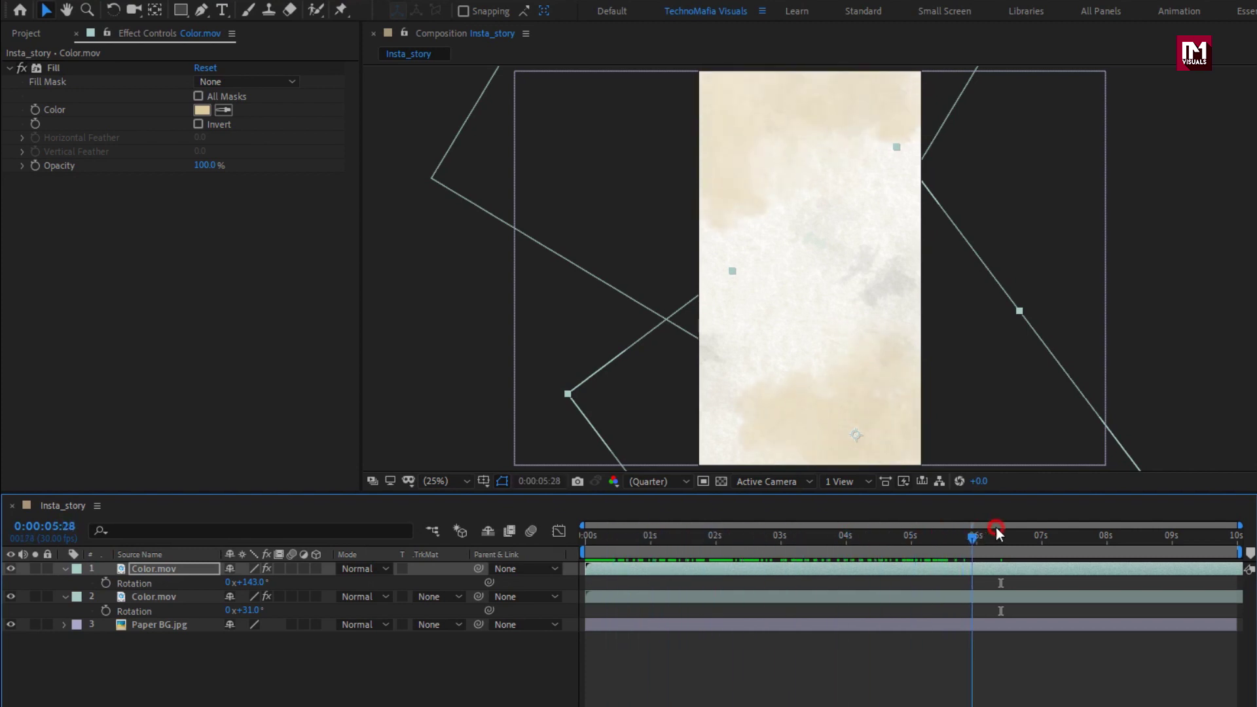
click(66, 570)
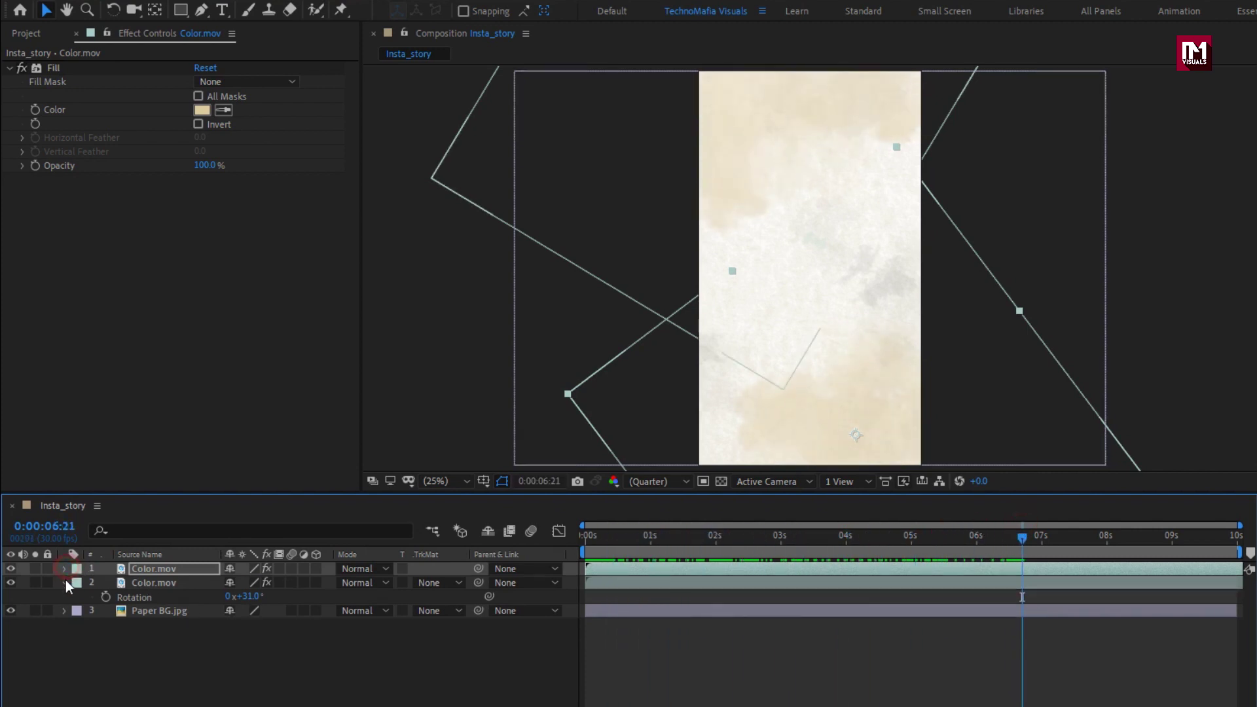
click(110, 616)
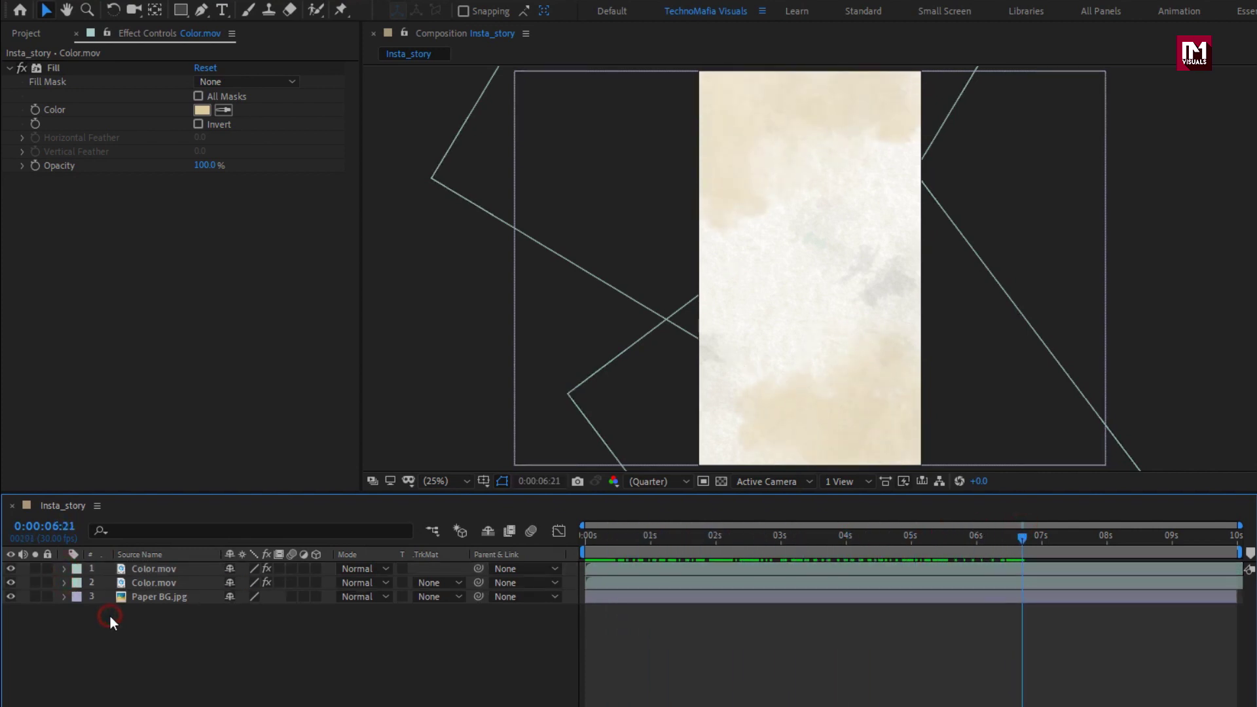
- Add the pexels couple photo as the top layer, scale it to 37% and reposition it
click(26, 34)
click(64, 245)
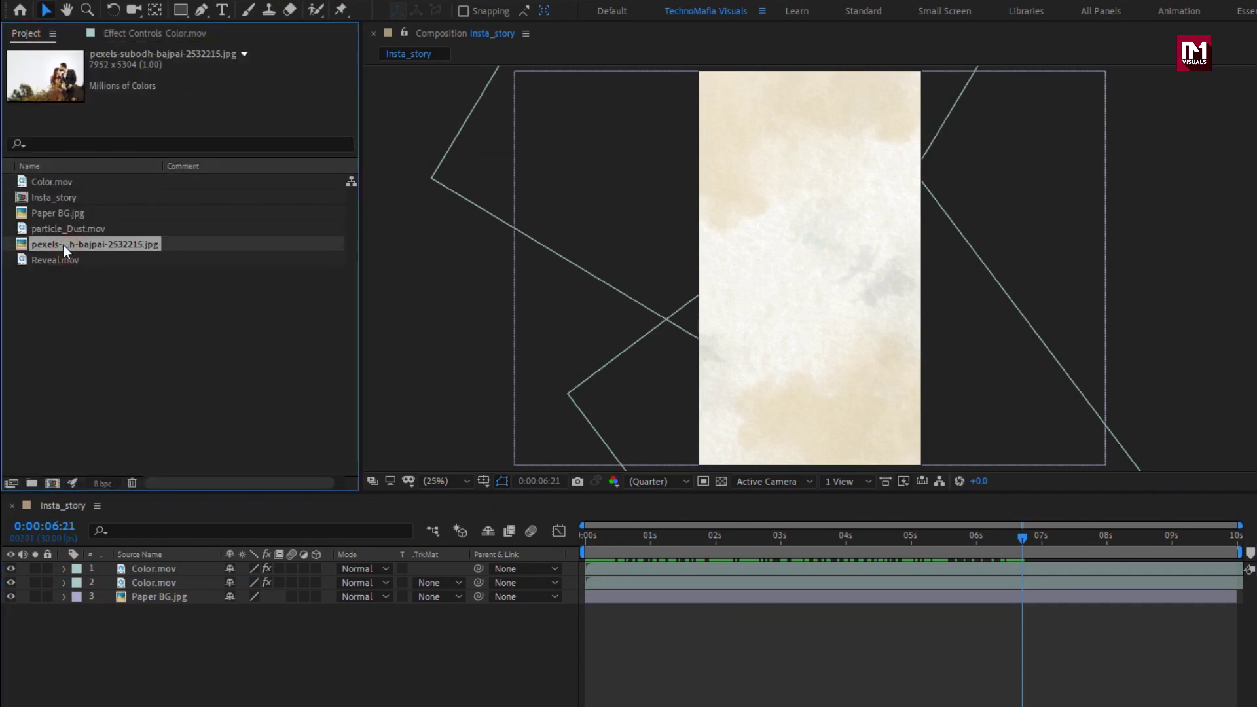
drag(64, 245, 169, 568)
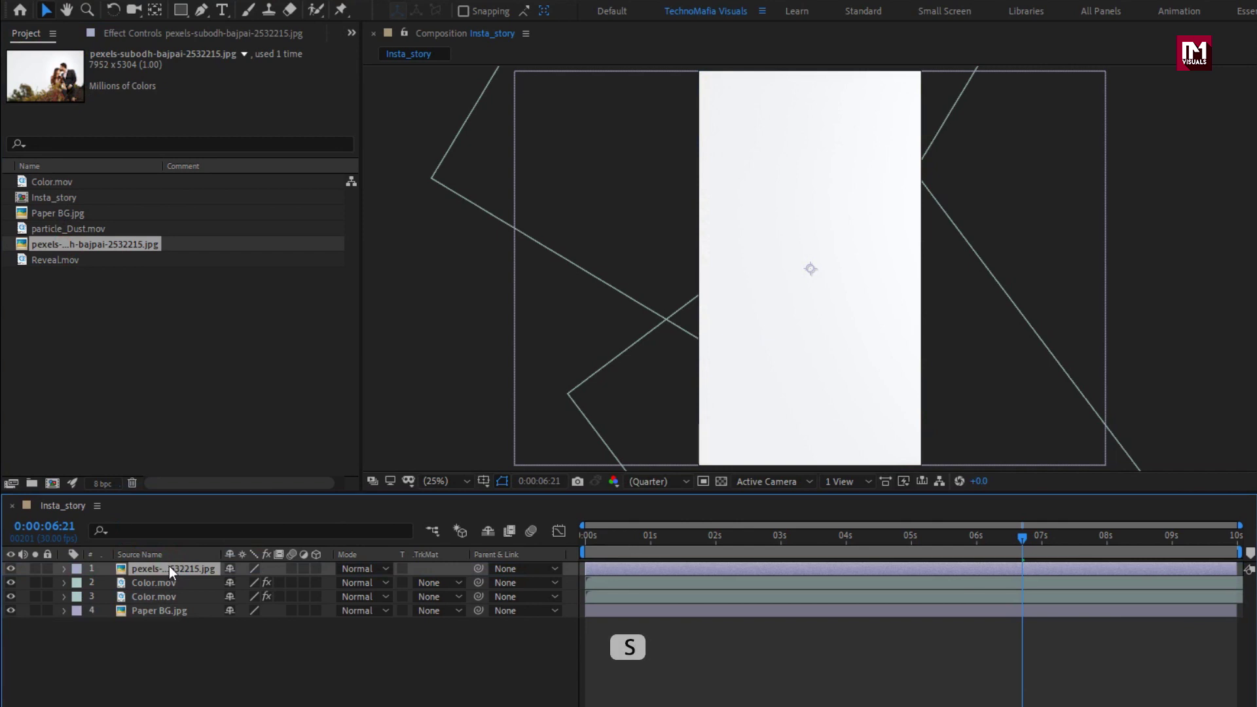
key(s)
drag(270, 583, 226, 586)
drag(844, 325, 792, 328)
drag(261, 584, 271, 584)
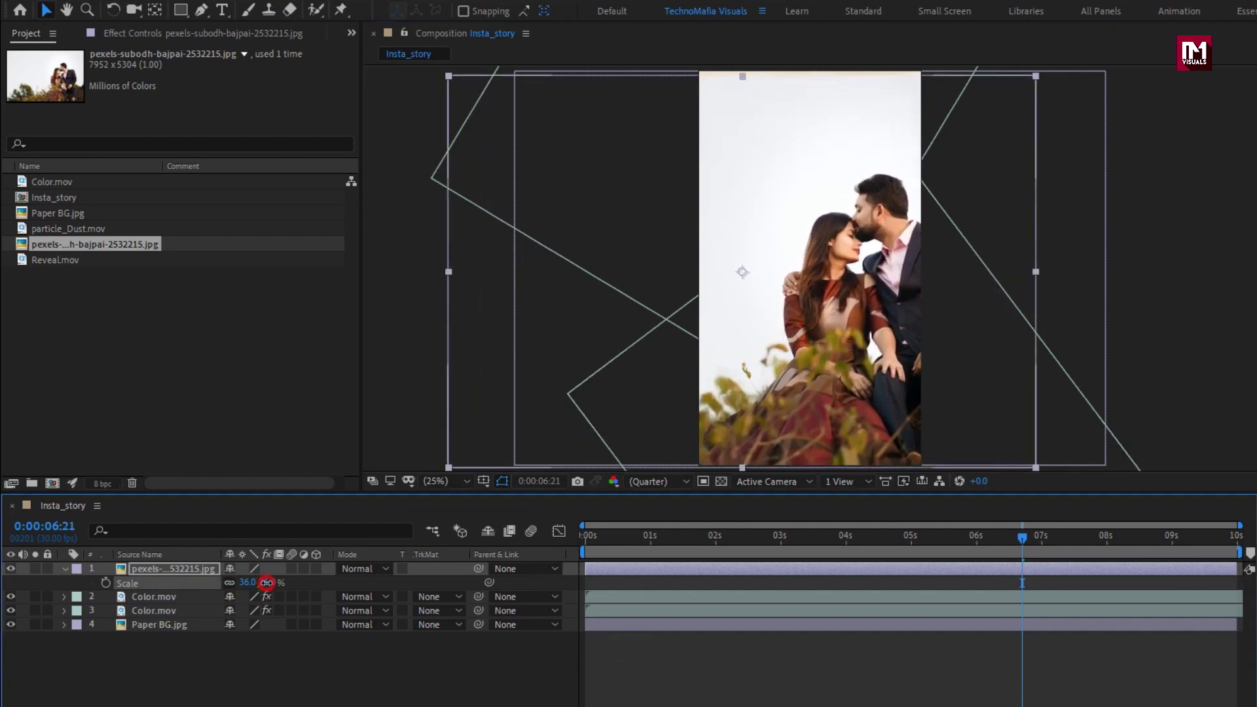
drag(813, 363, 830, 337)
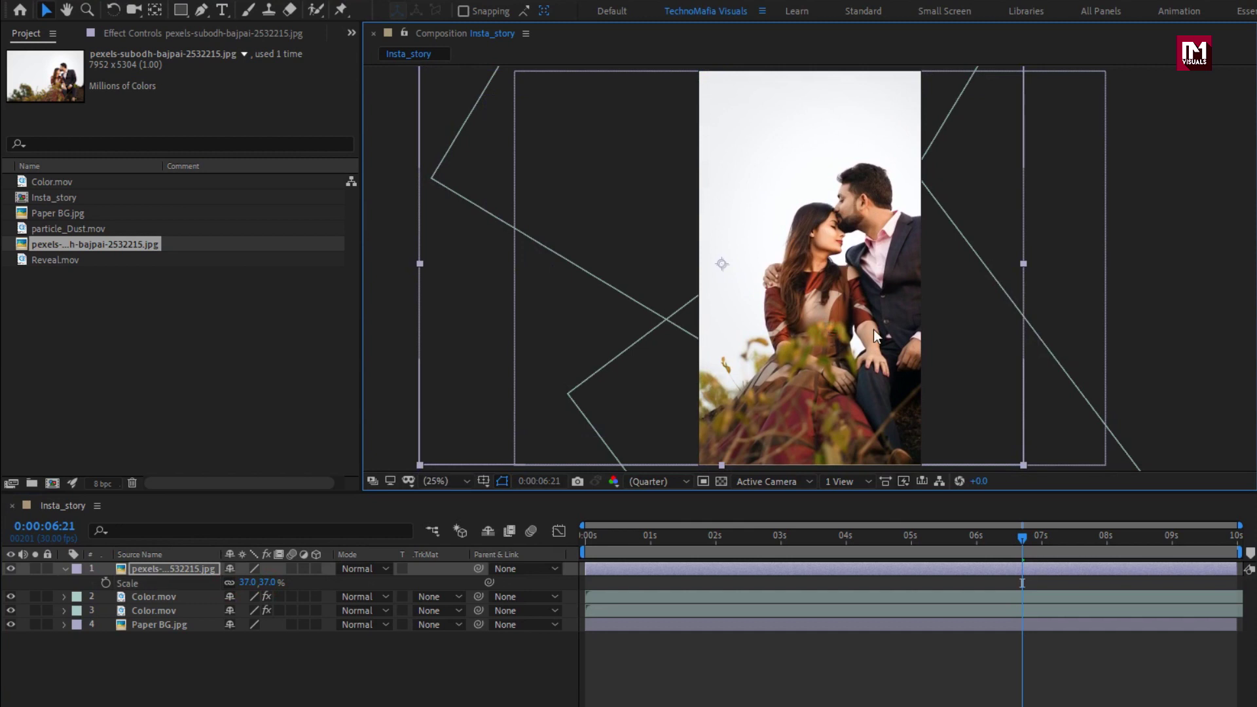
click(65, 570)
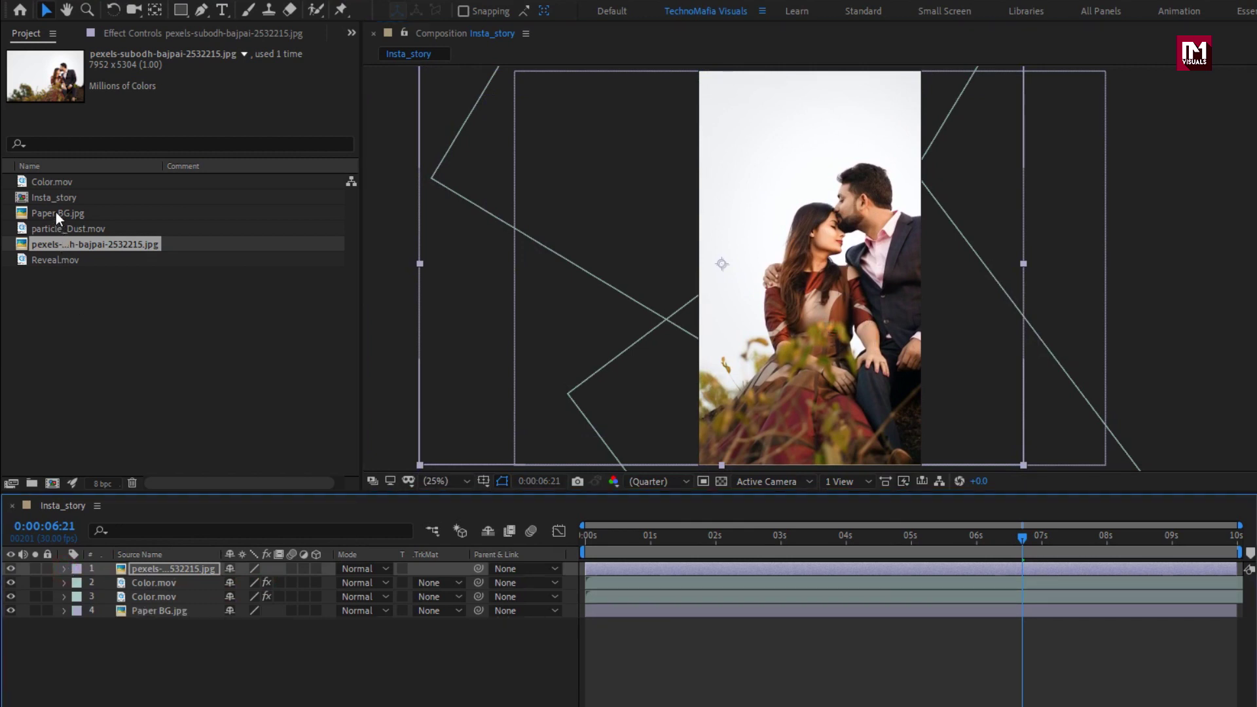
- Add Reveal.mov above the couple photo and scale it to 200%
click(49, 260)
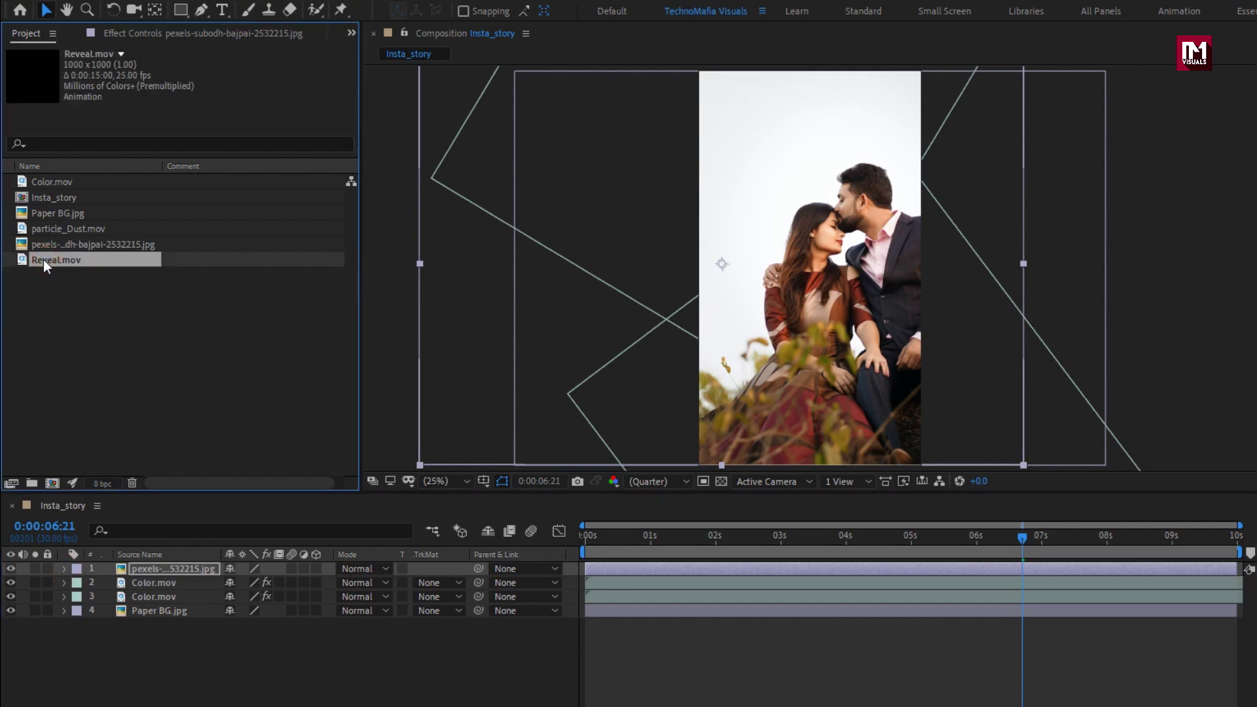
drag(142, 488, 163, 566)
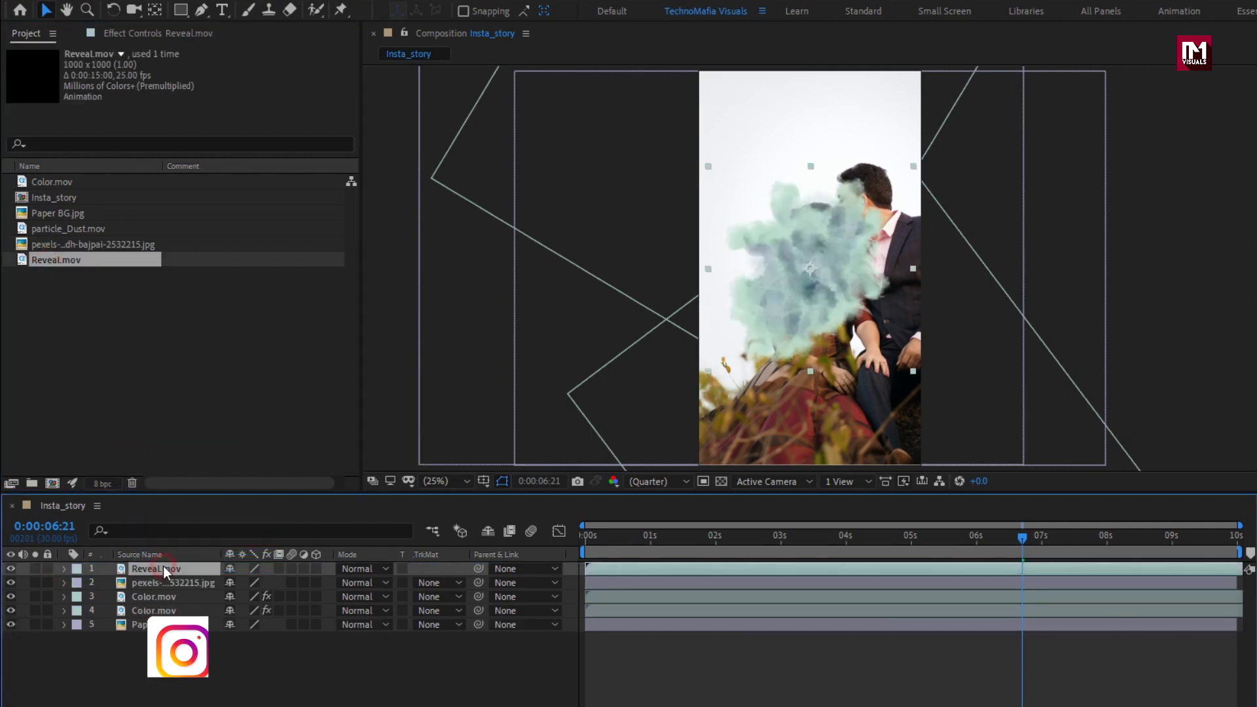
key(s)
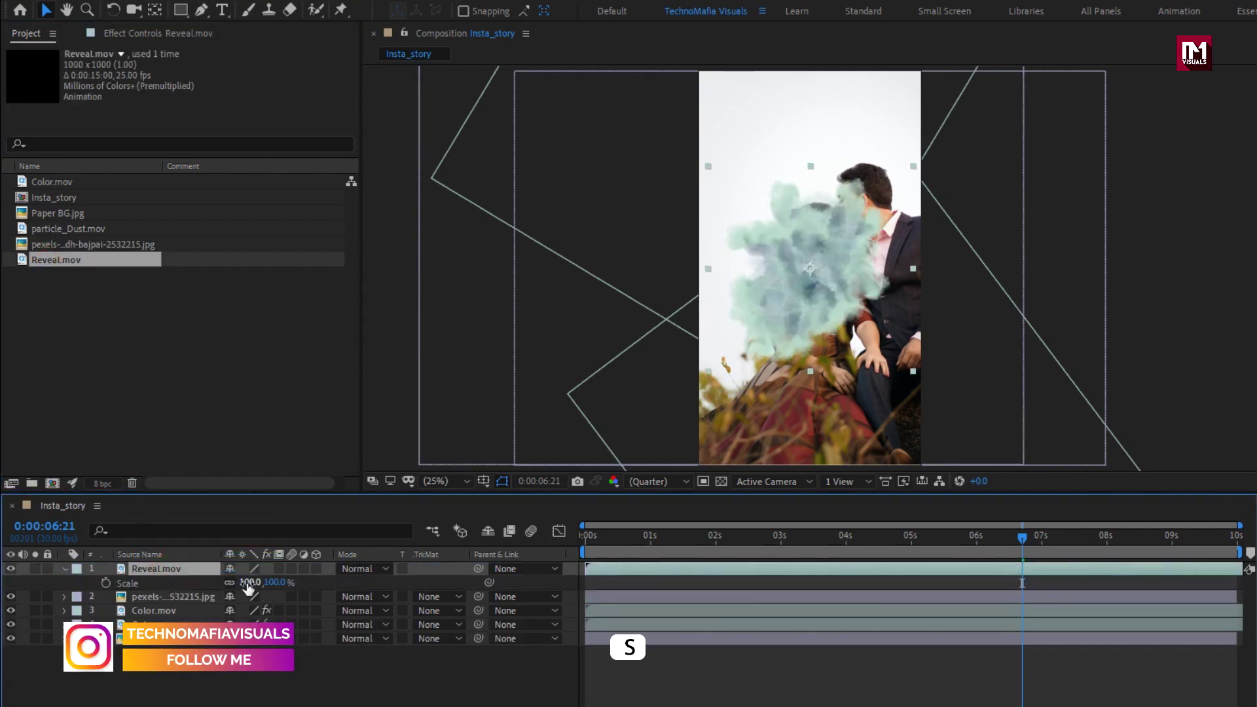
key(Return)
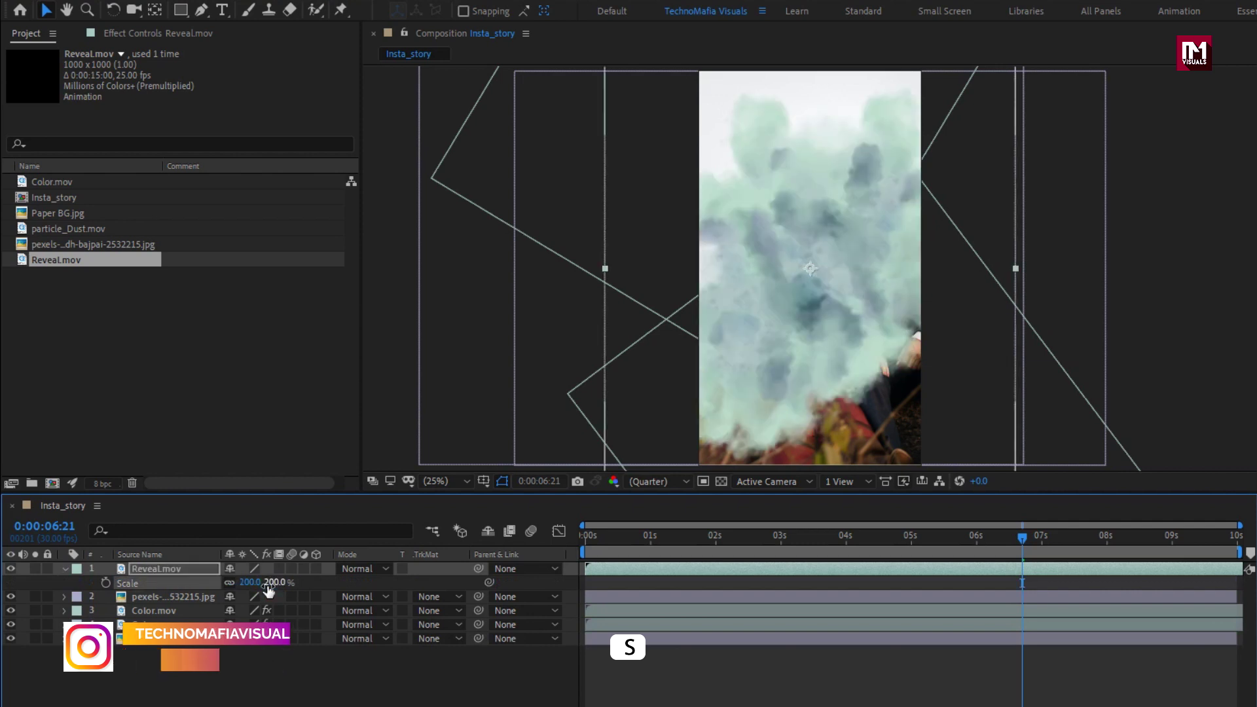
key(s)
- Pre-compose the couple photo into 'Media', moving all attributes into the new composition
click(143, 582)
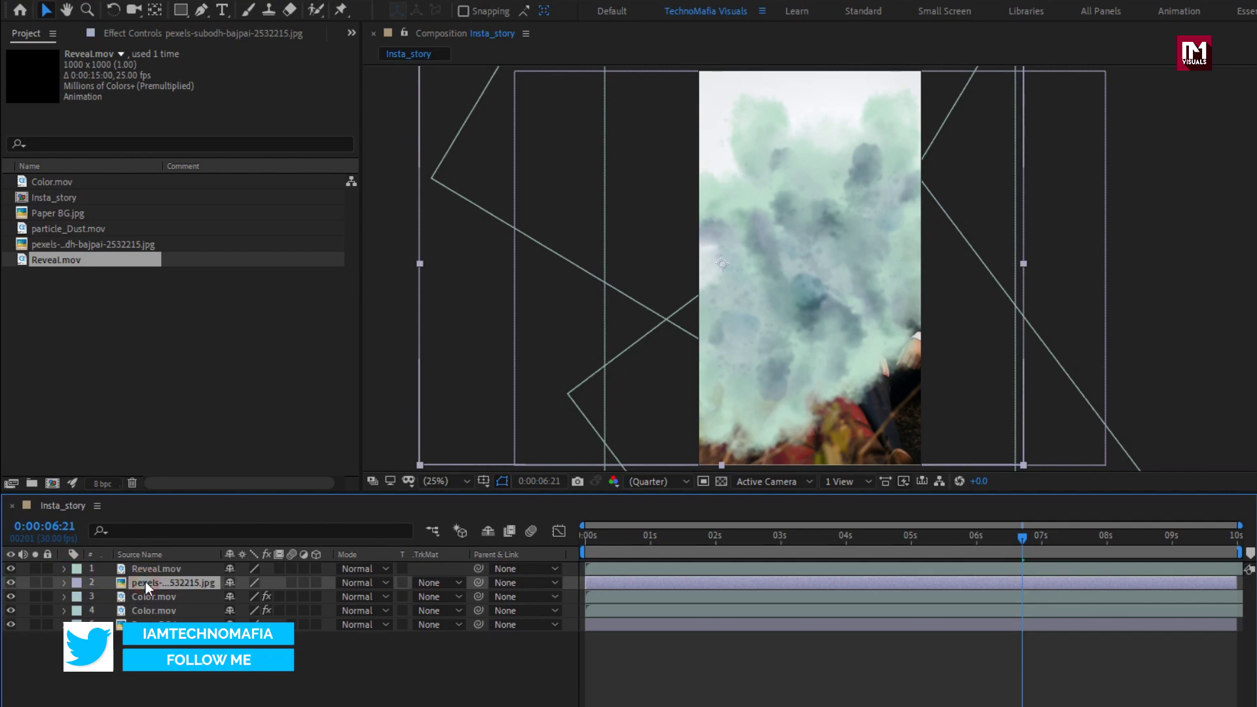
right_click(142, 581)
click(216, 507)
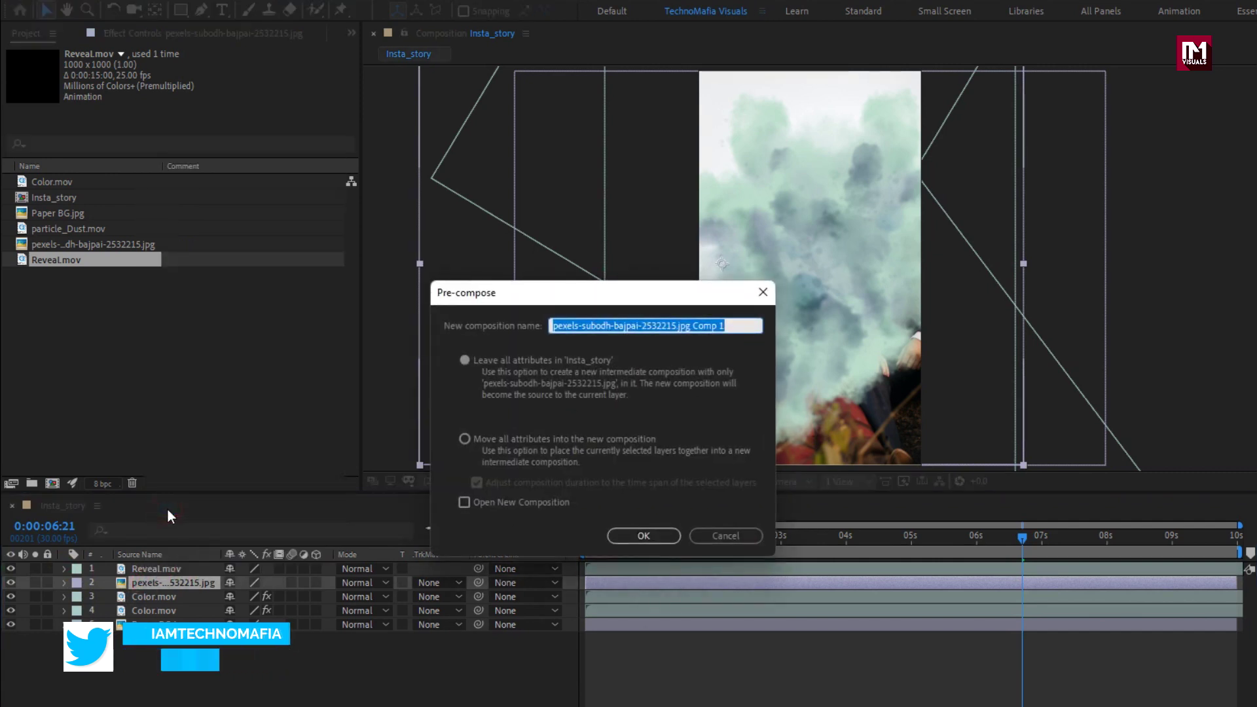
text(Media)
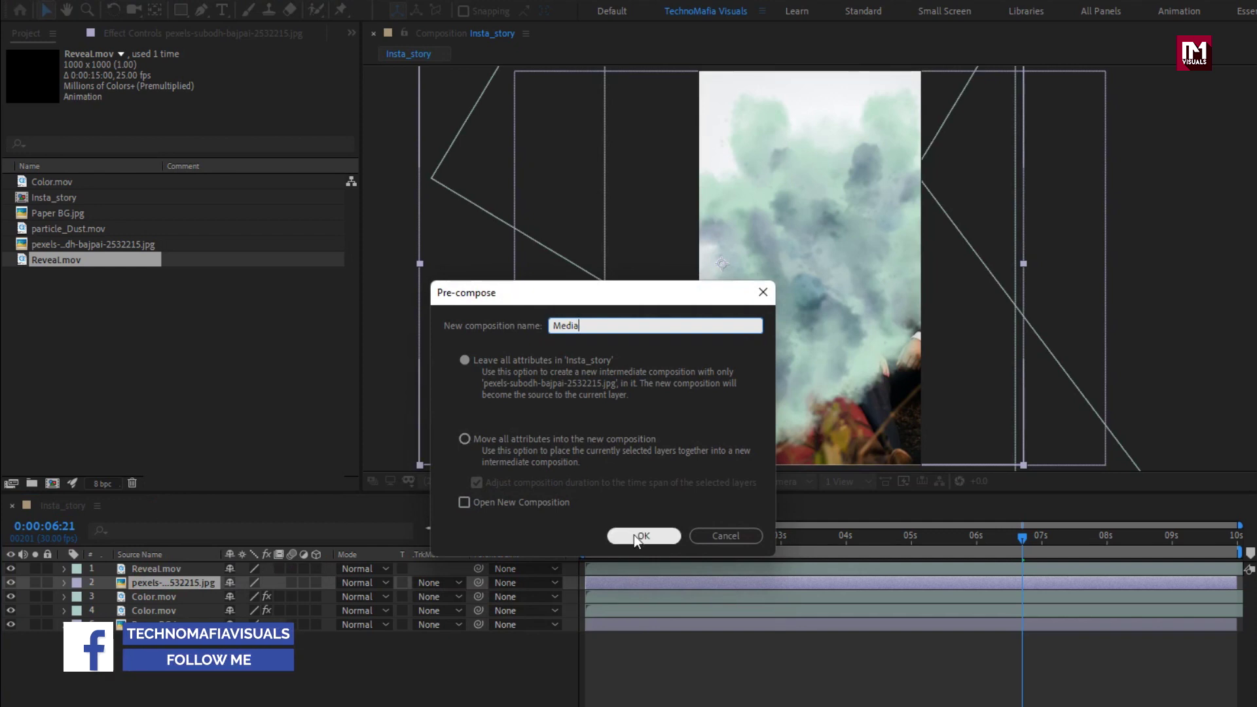
click(464, 440)
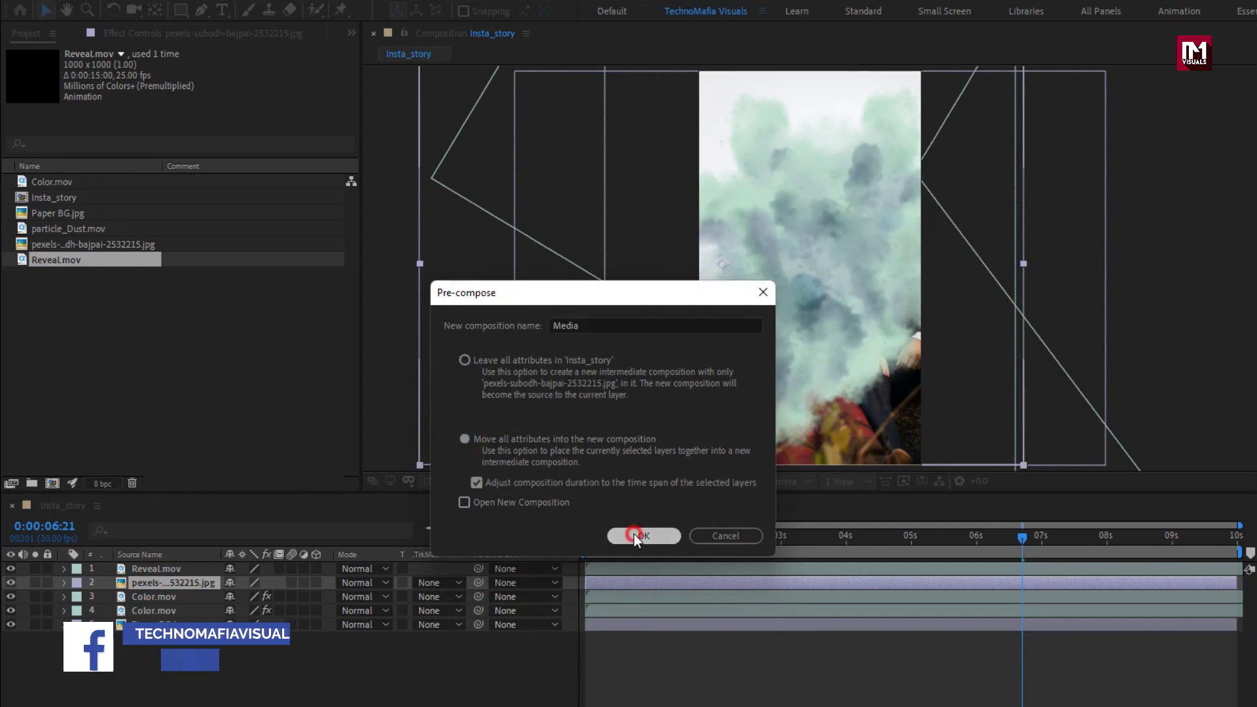
click(643, 535)
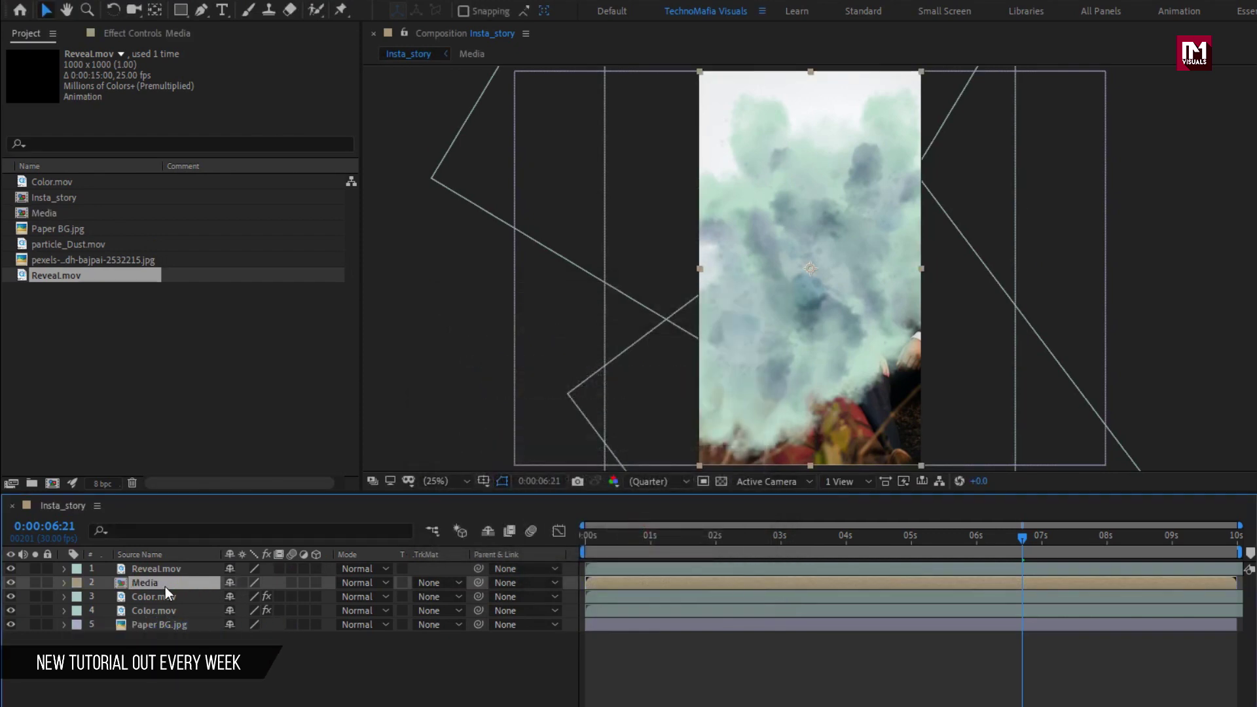
- Set Media's track matte to Alpha Matte 'Reveal.mov' and scrub to preview the reveal
click(434, 582)
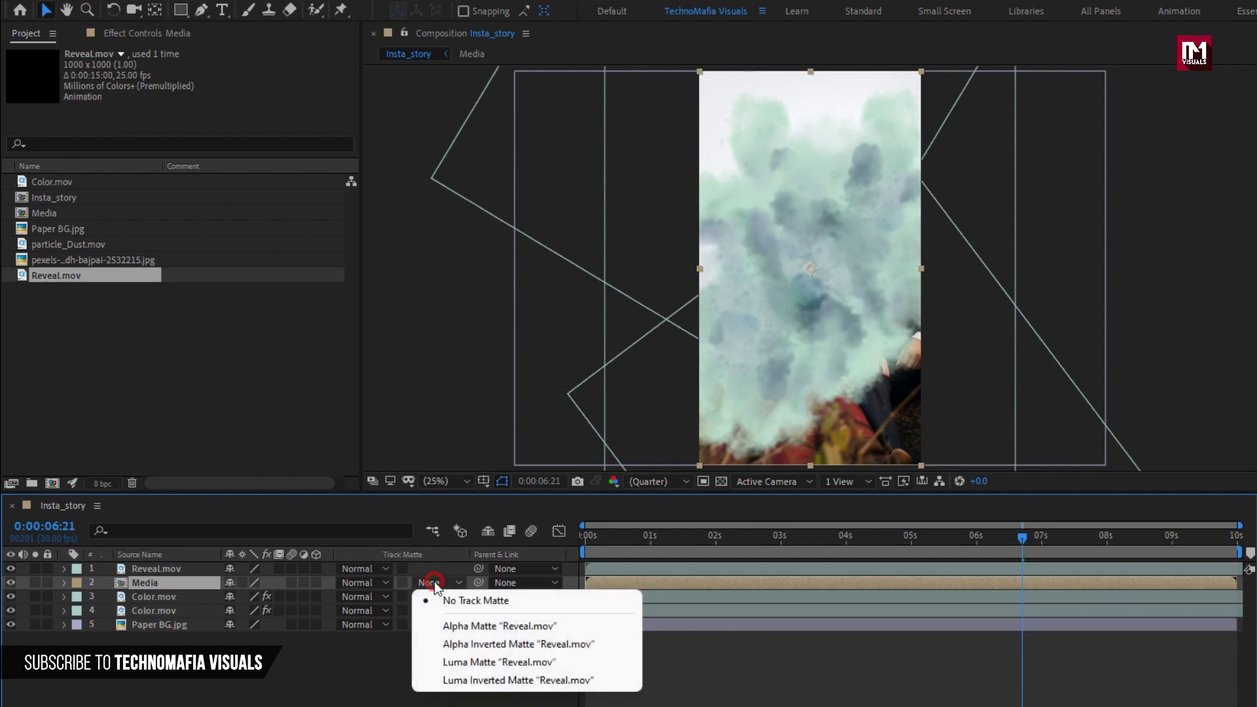
click(509, 622)
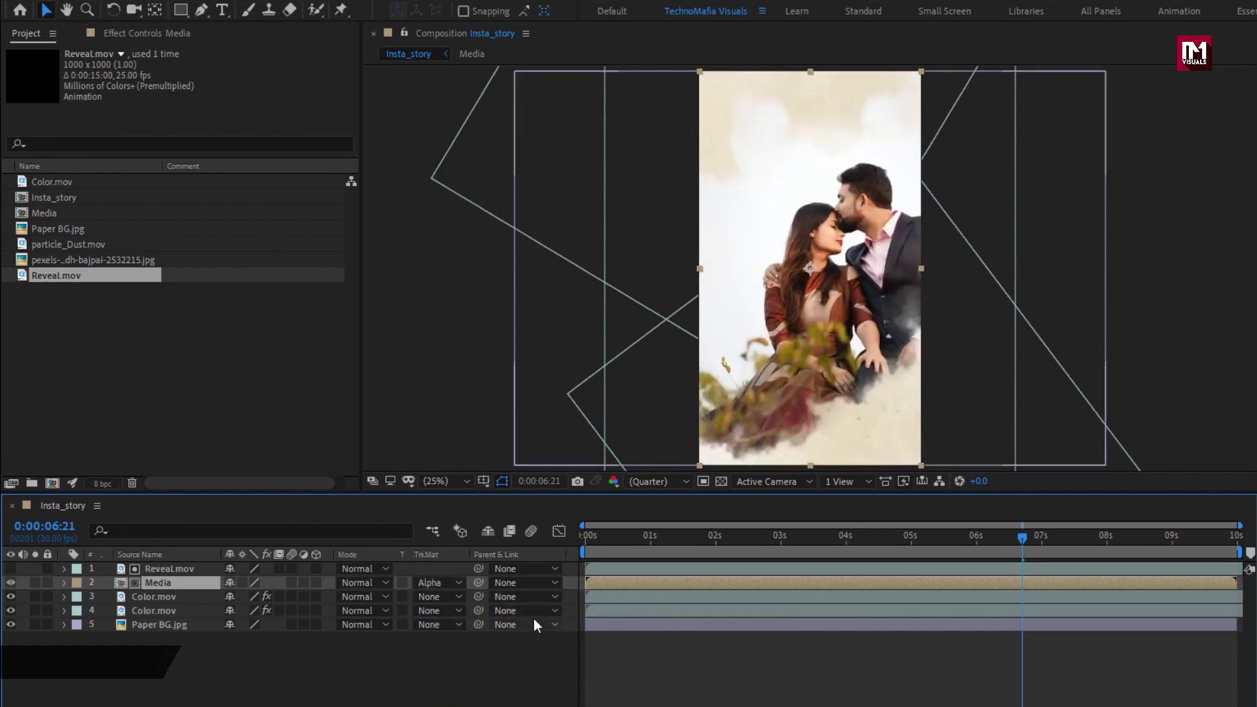
mouse_move(644, 535)
mouse_down()
mouse_move(695, 542)
mouse_move(598, 543)
mouse_move(944, 544)
mouse_move(597, 539)
mouse_move(927, 536)
mouse_up()
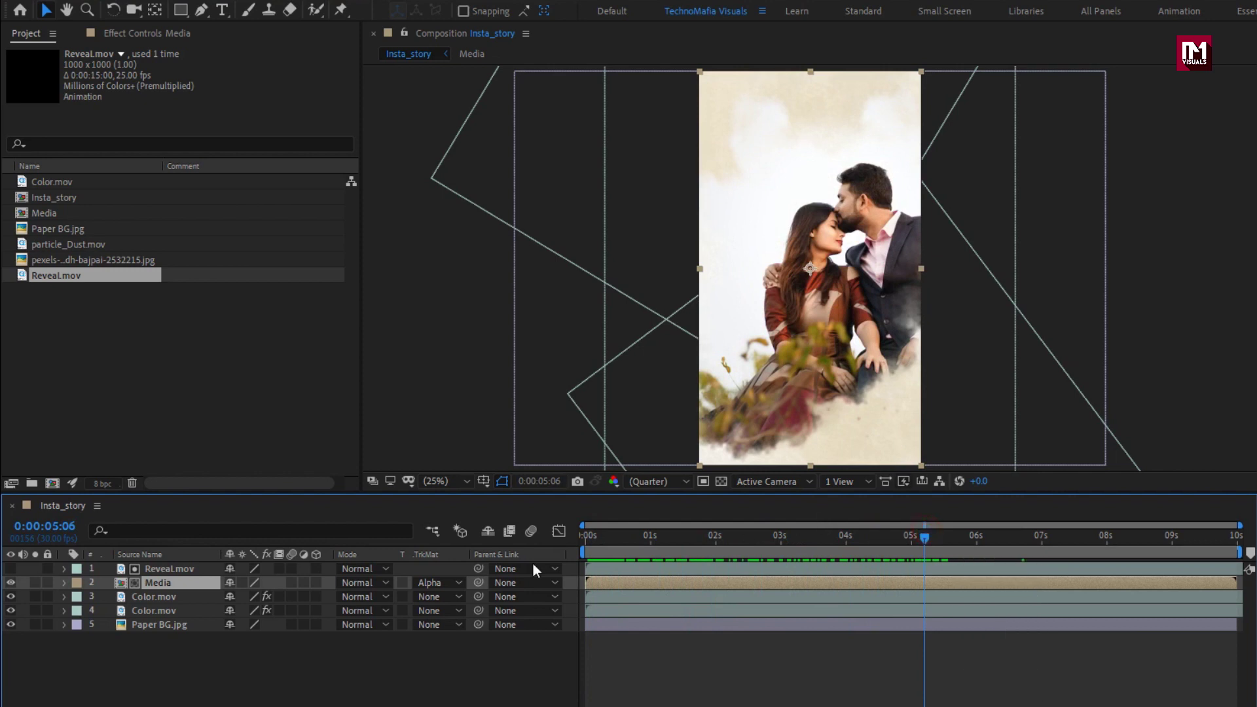
- Tilt Reveal.mov to about −77° rotation and scrub to preview the reveal
click(168, 570)
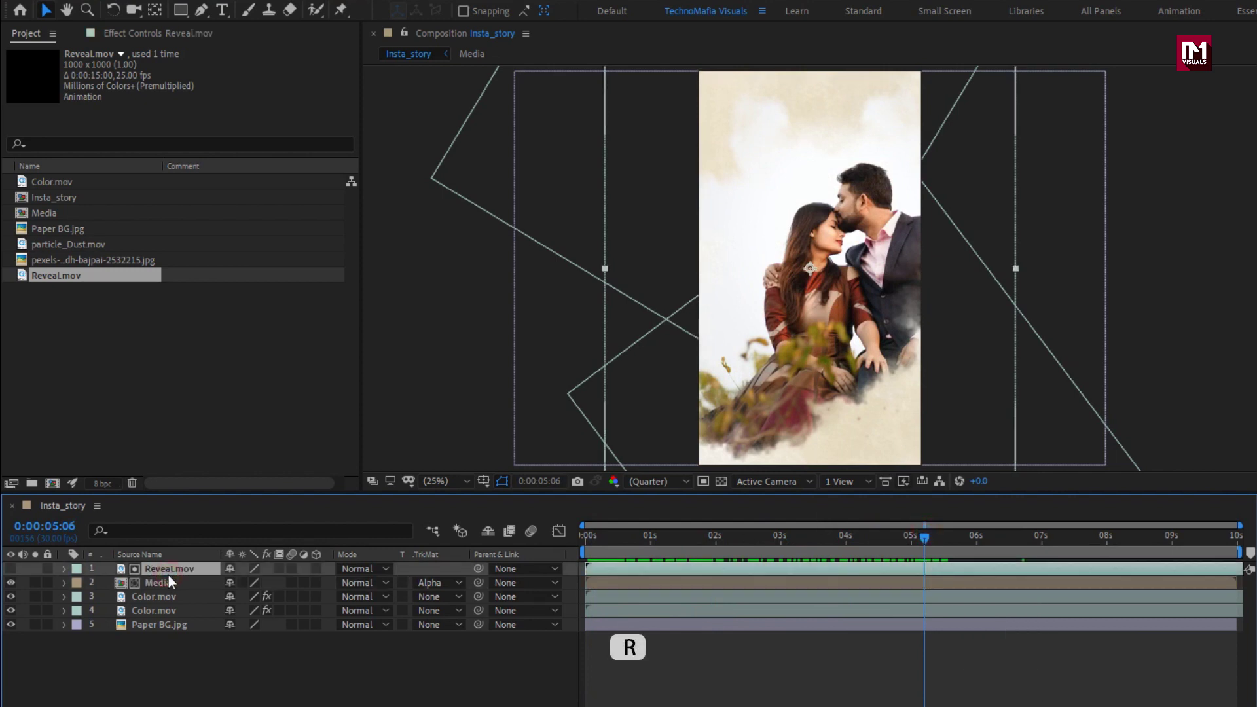
key(r)
mouse_move(247, 585)
mouse_down()
mouse_move(256, 592)
mouse_move(209, 597)
mouse_move(236, 586)
mouse_up()
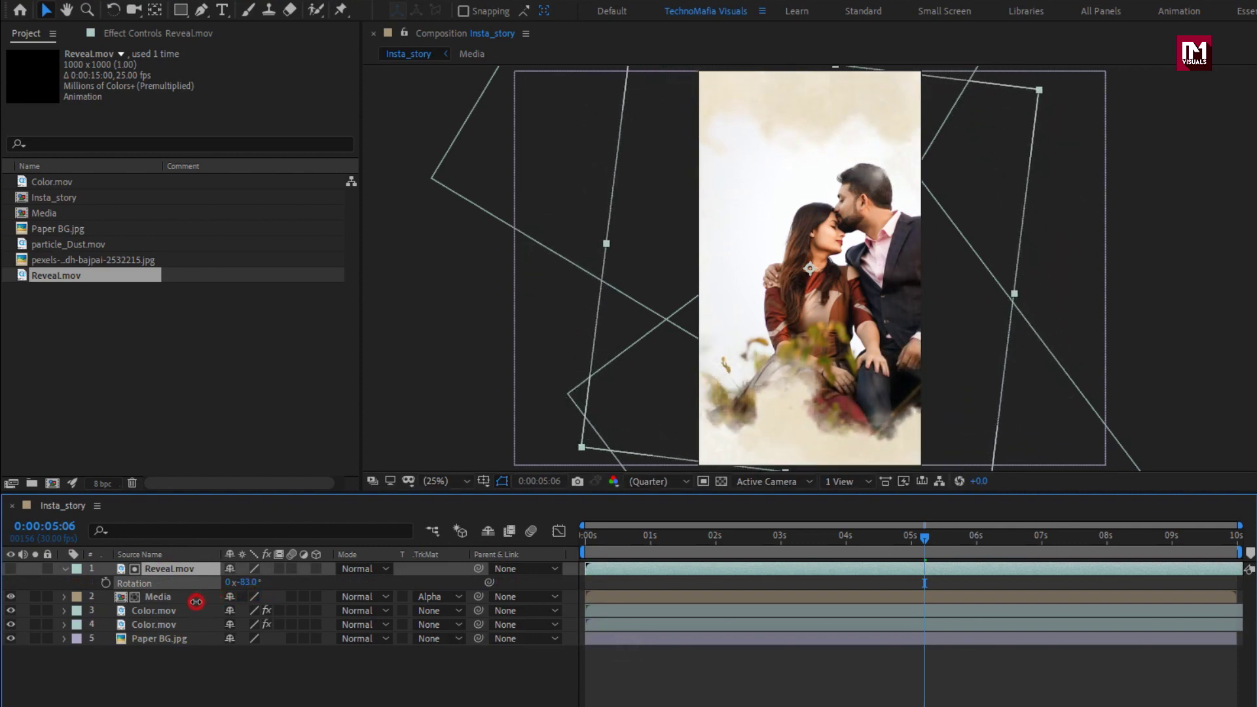
mouse_move(624, 536)
mouse_down()
mouse_move(887, 538)
mouse_move(589, 535)
mouse_move(858, 521)
mouse_up()
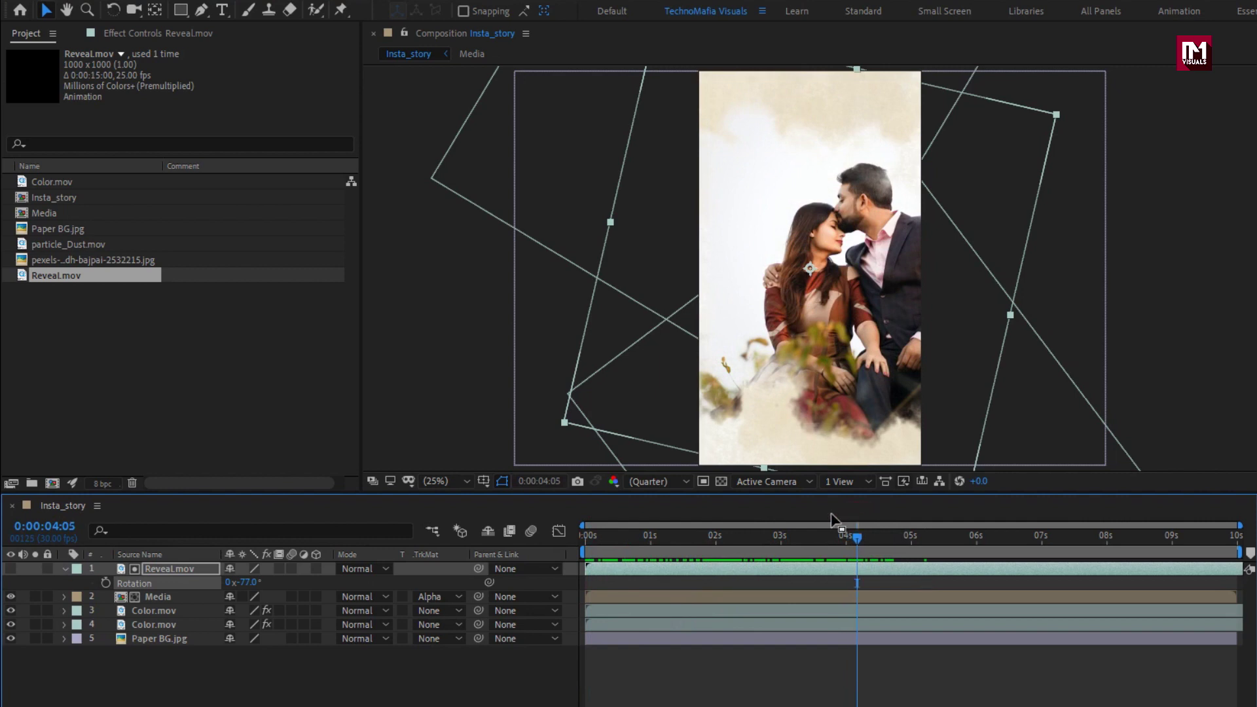
- Shift the Reveal.mov and Media layers to start at 1 second, then preview the delayed reveal
click(67, 569)
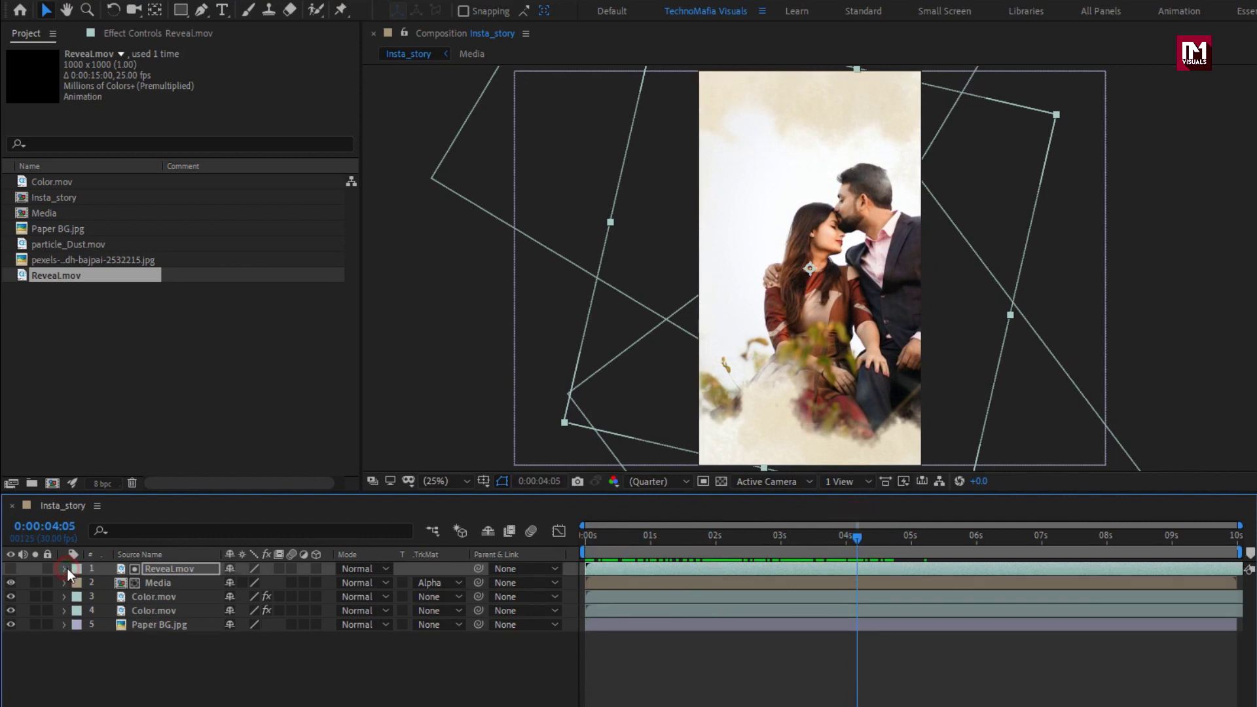
click(164, 581)
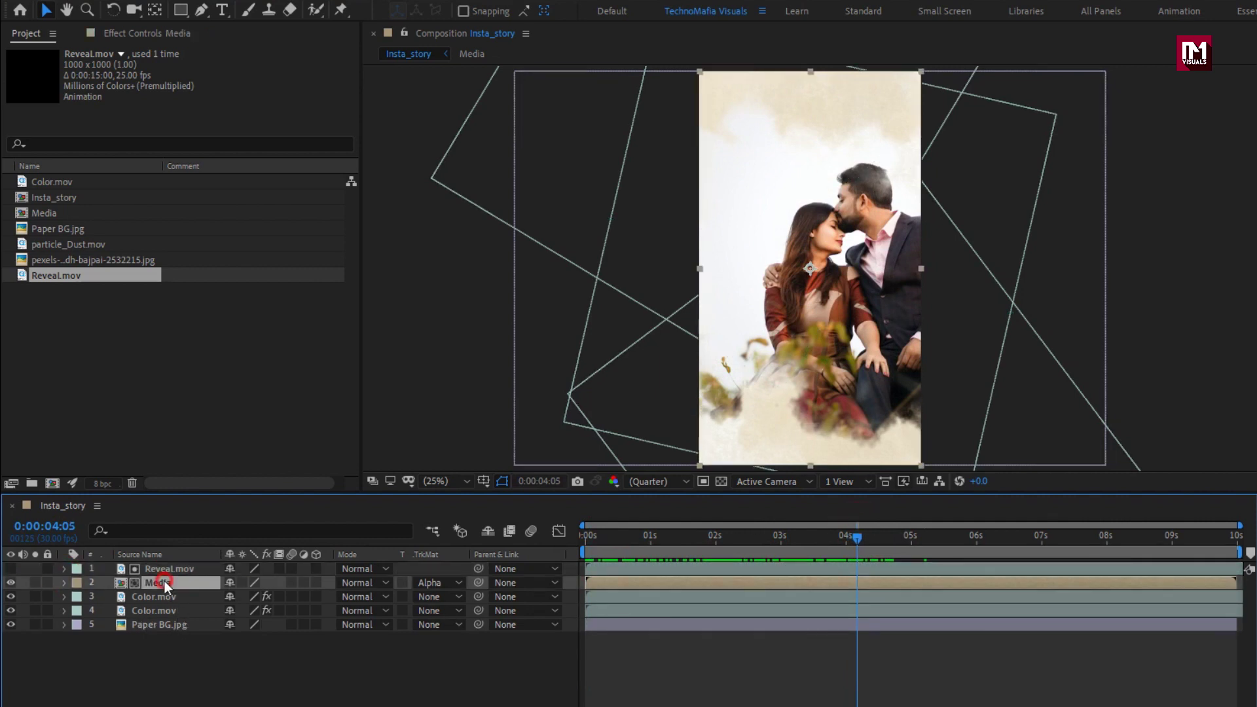
shift+click(167, 571)
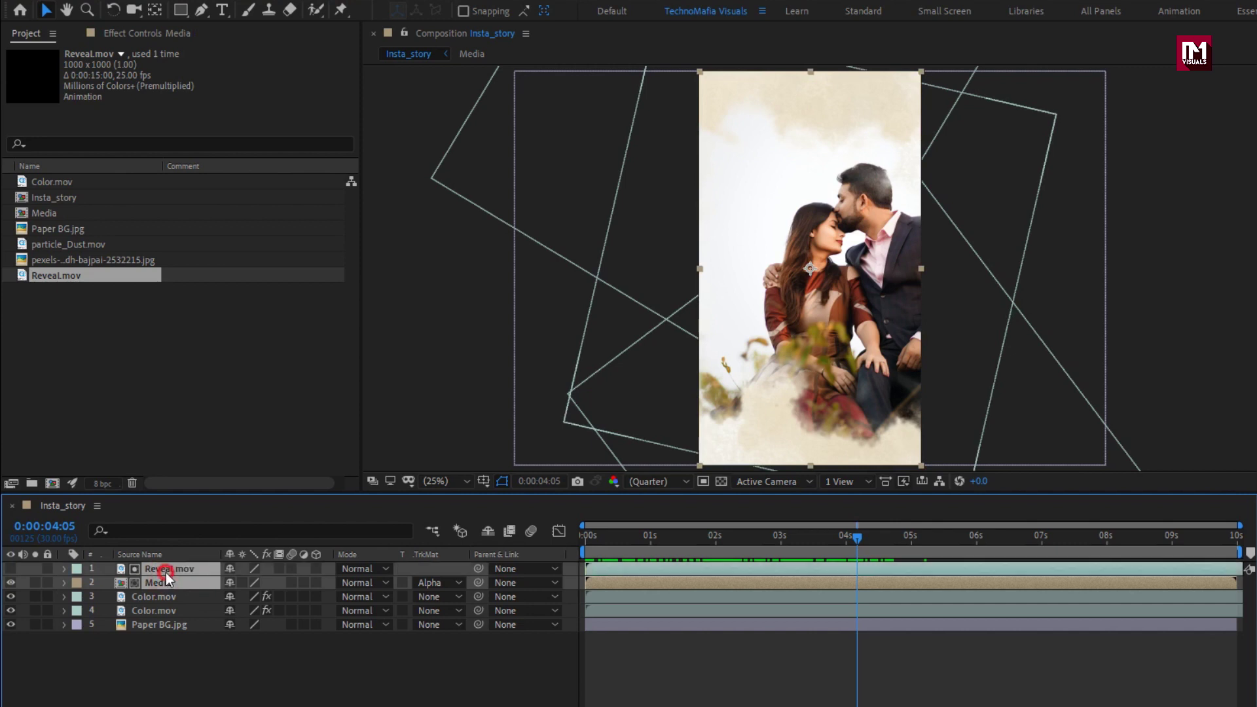
click(653, 543)
drag(611, 575, 671, 573)
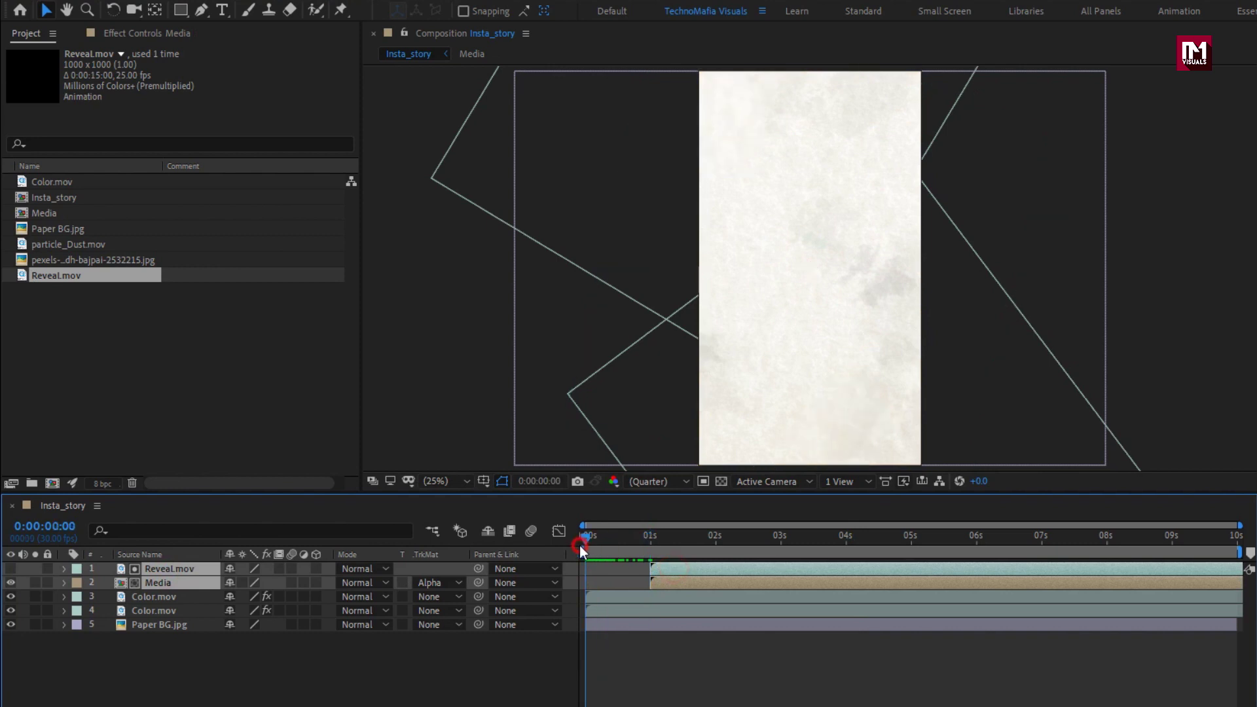
drag(589, 540, 987, 543)
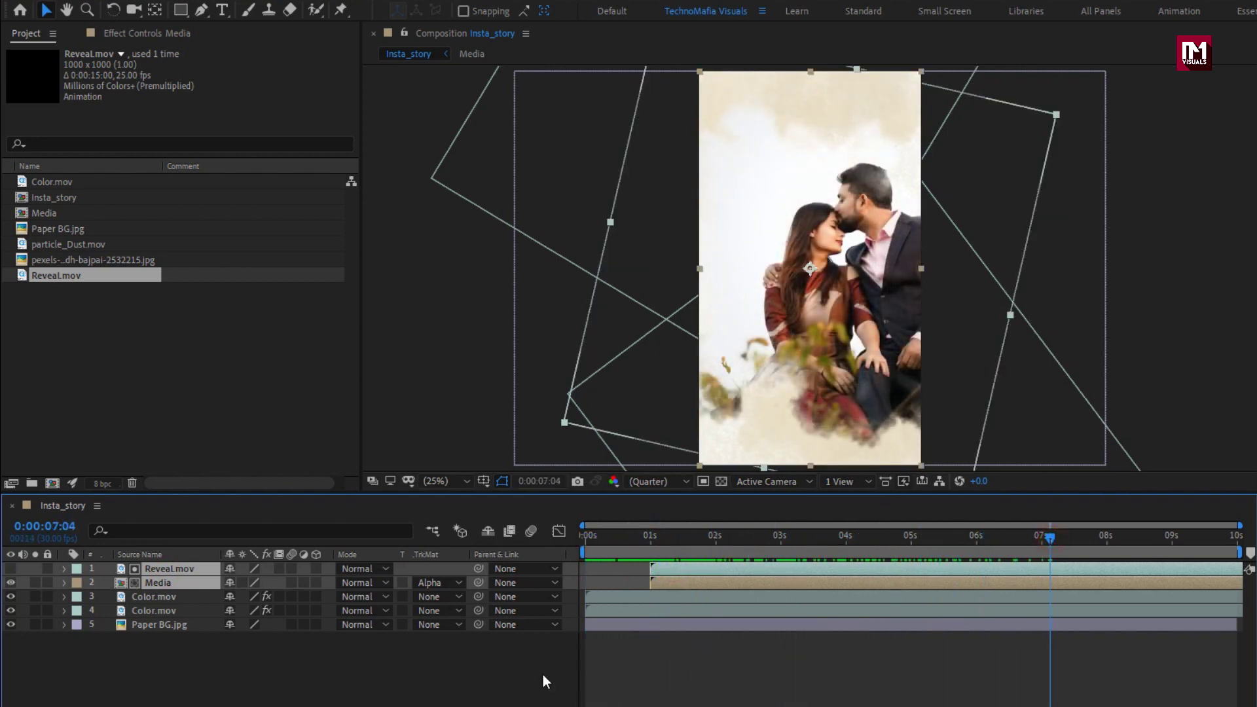
- Keyframe the Media layer's scale at 100% at the end and 120% at one second, then preview
click(195, 585)
key(s)
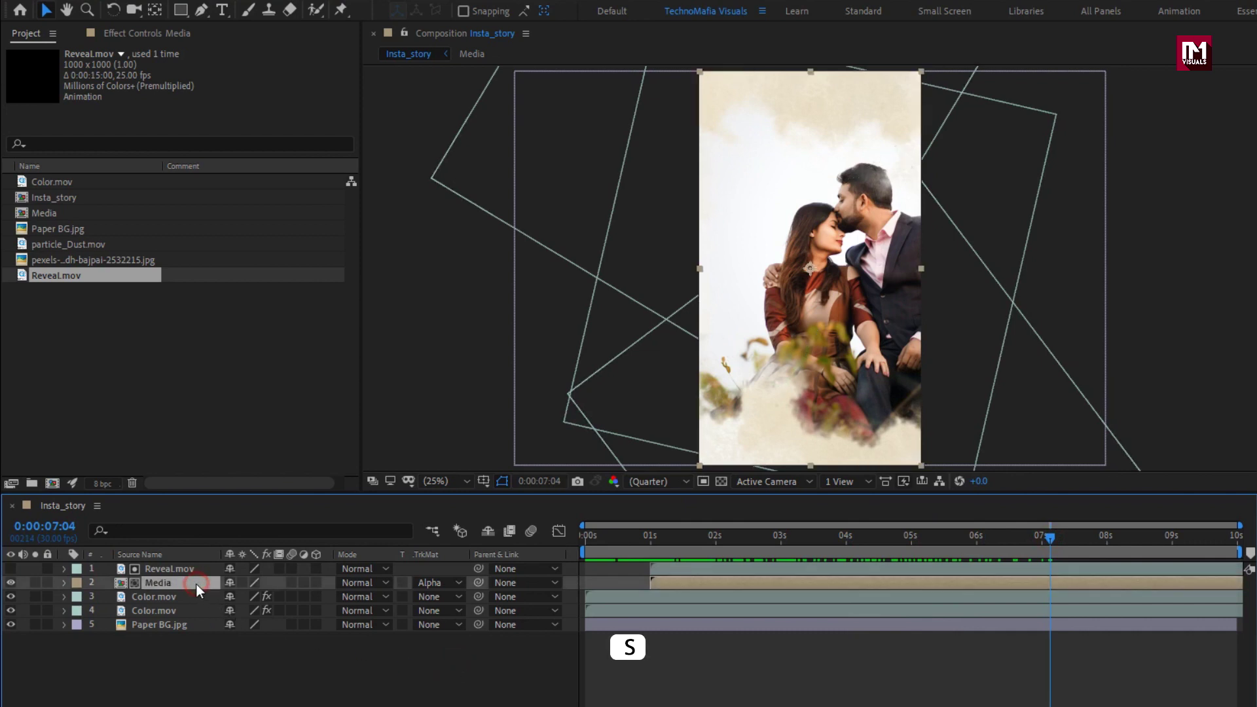
key(s)
mouse_move(1049, 538)
mouse_down()
mouse_move(652, 545)
mouse_move(1237, 545)
mouse_up()
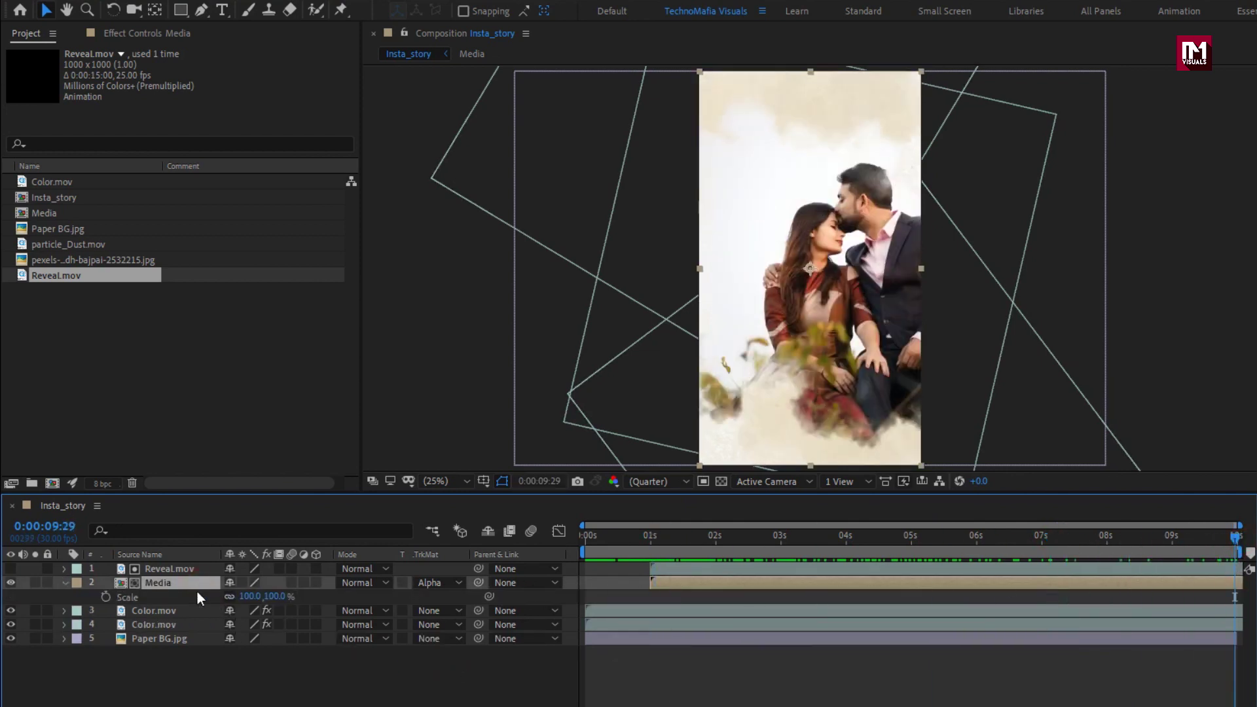
click(106, 598)
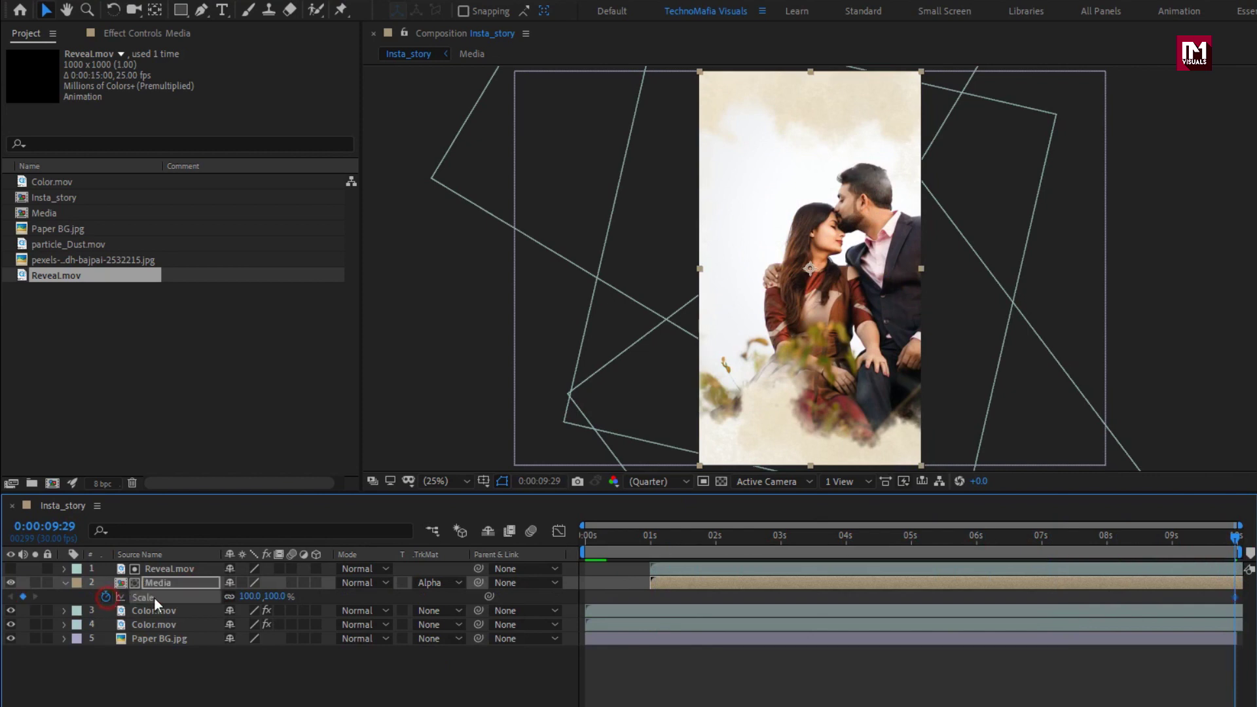
click(650, 539)
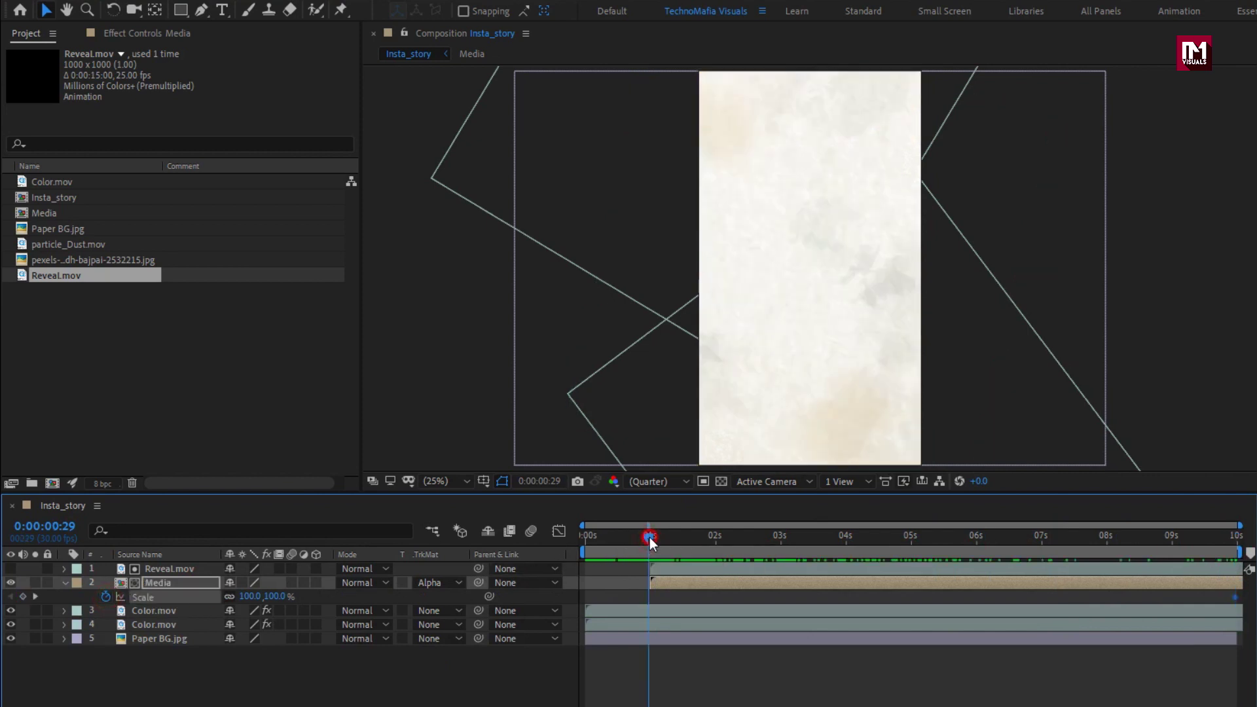
click(270, 597)
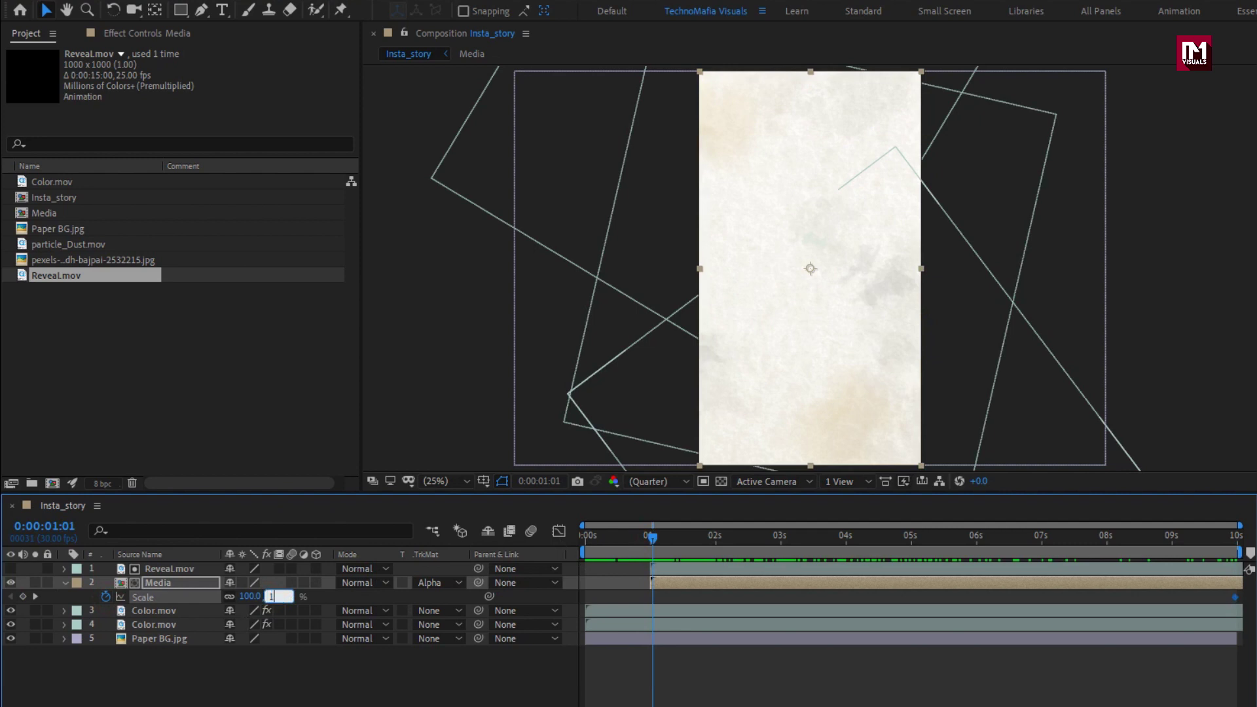
text(20)
key(Return)
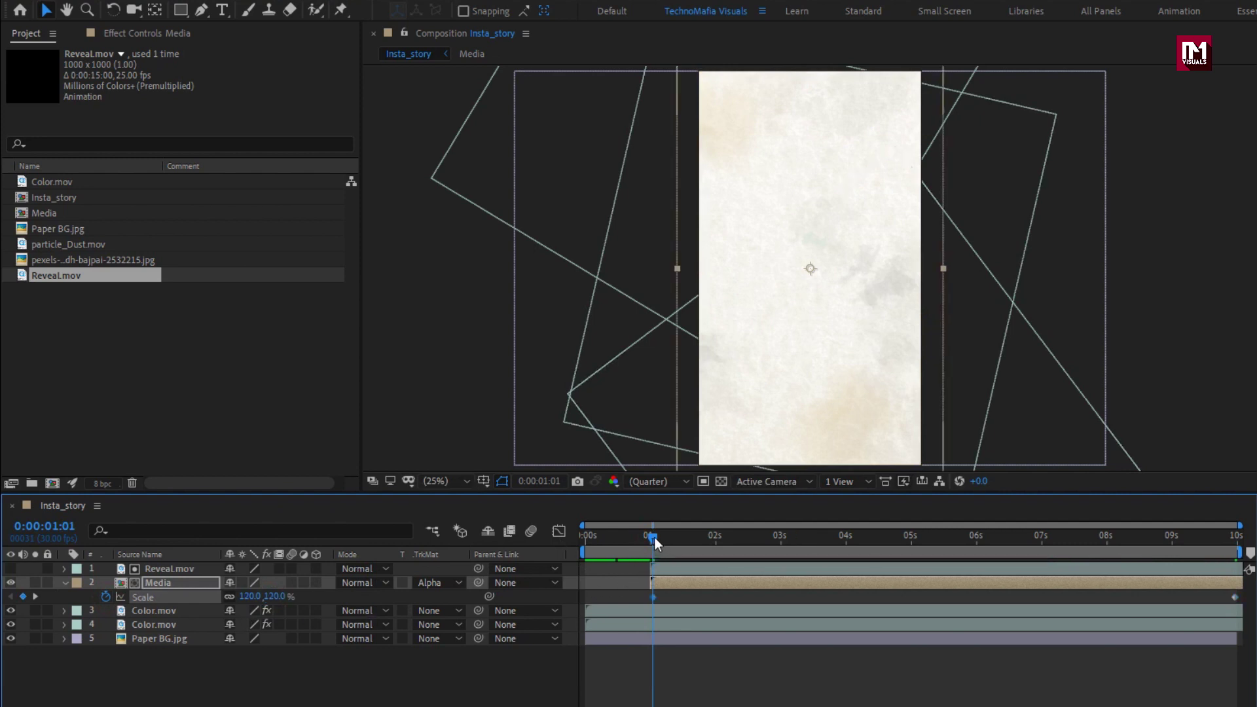
mouse_move(654, 538)
mouse_down()
mouse_move(1133, 535)
mouse_move(717, 530)
mouse_move(1070, 520)
mouse_up()
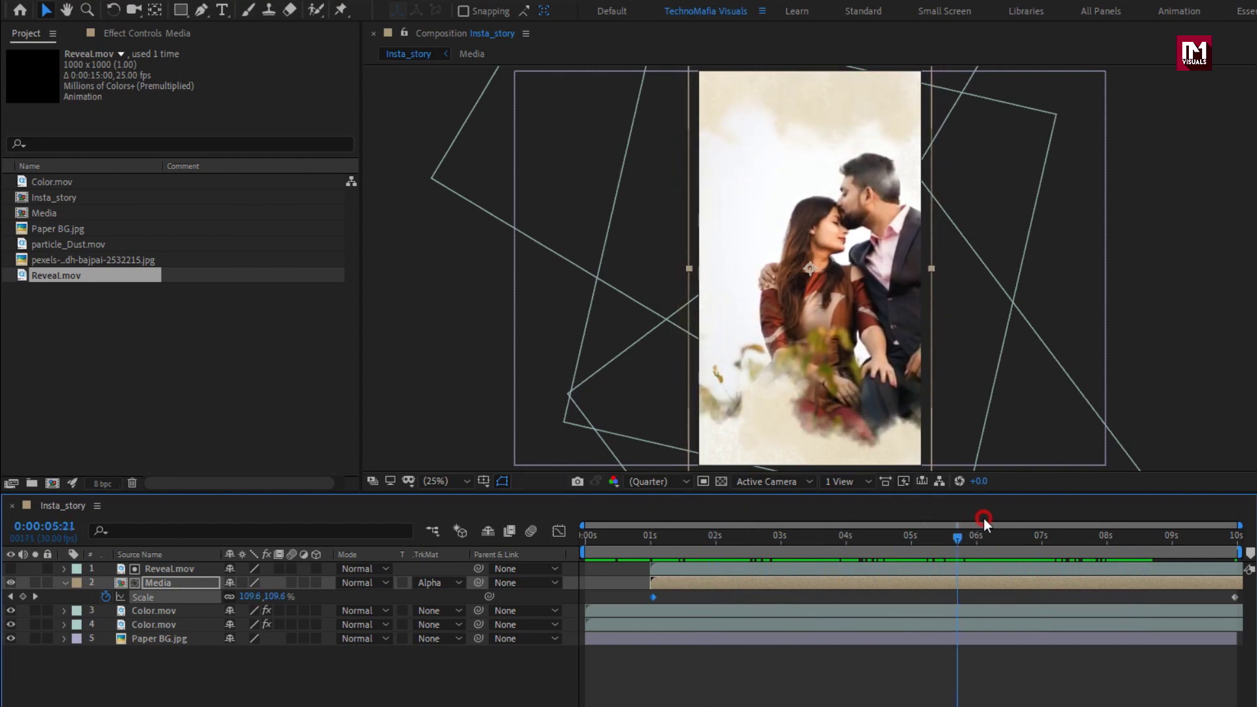
click(64, 582)
- Create the 'We Are Getting Married' title text layer above the couple
click(112, 648)
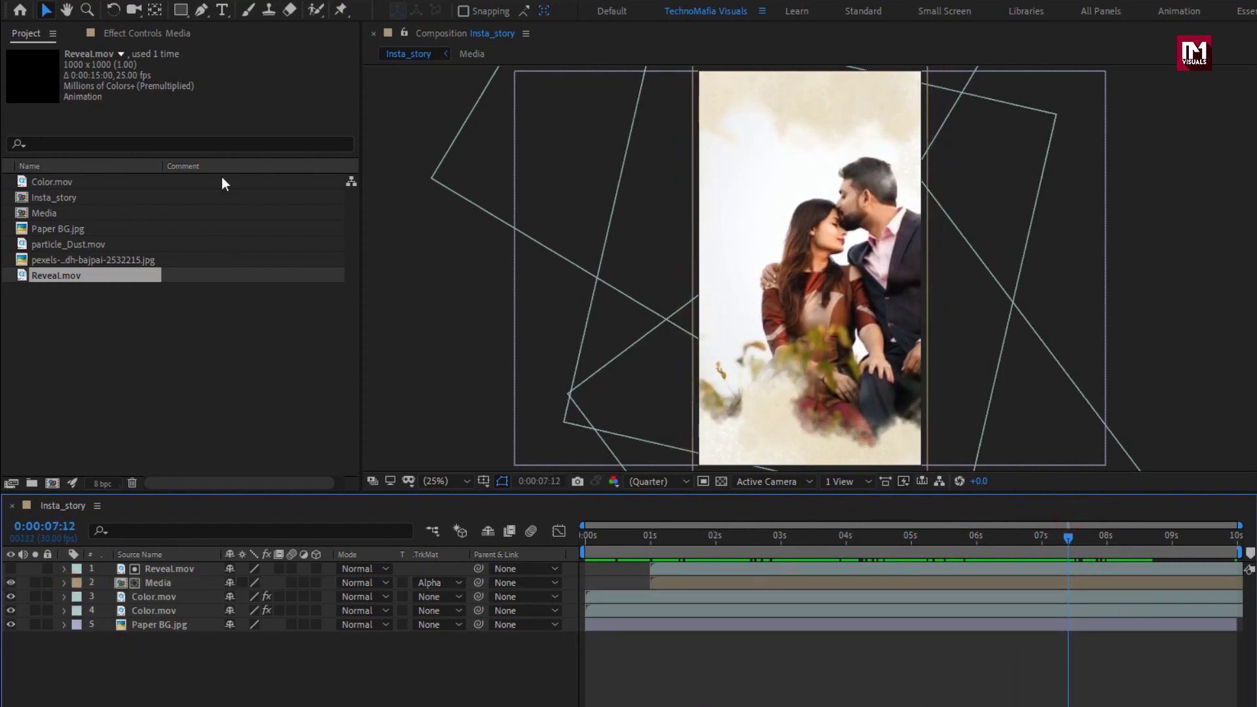
click(224, 11)
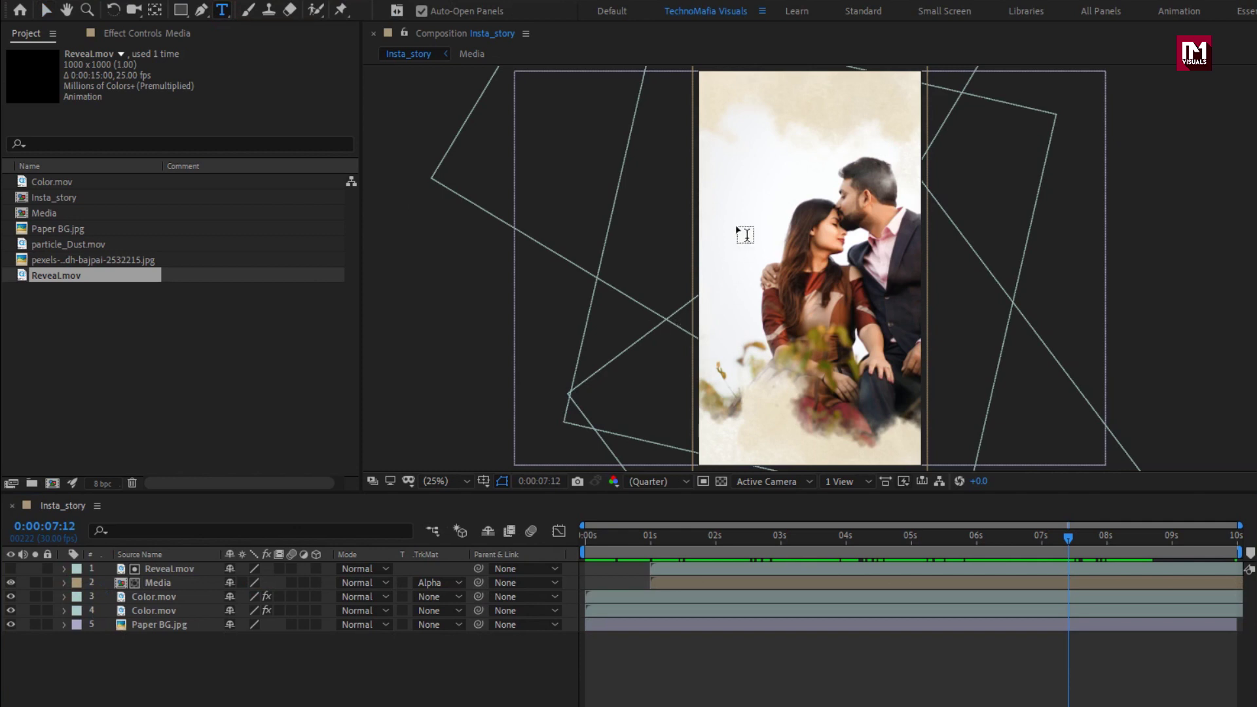
click(757, 144)
text(We Ar)
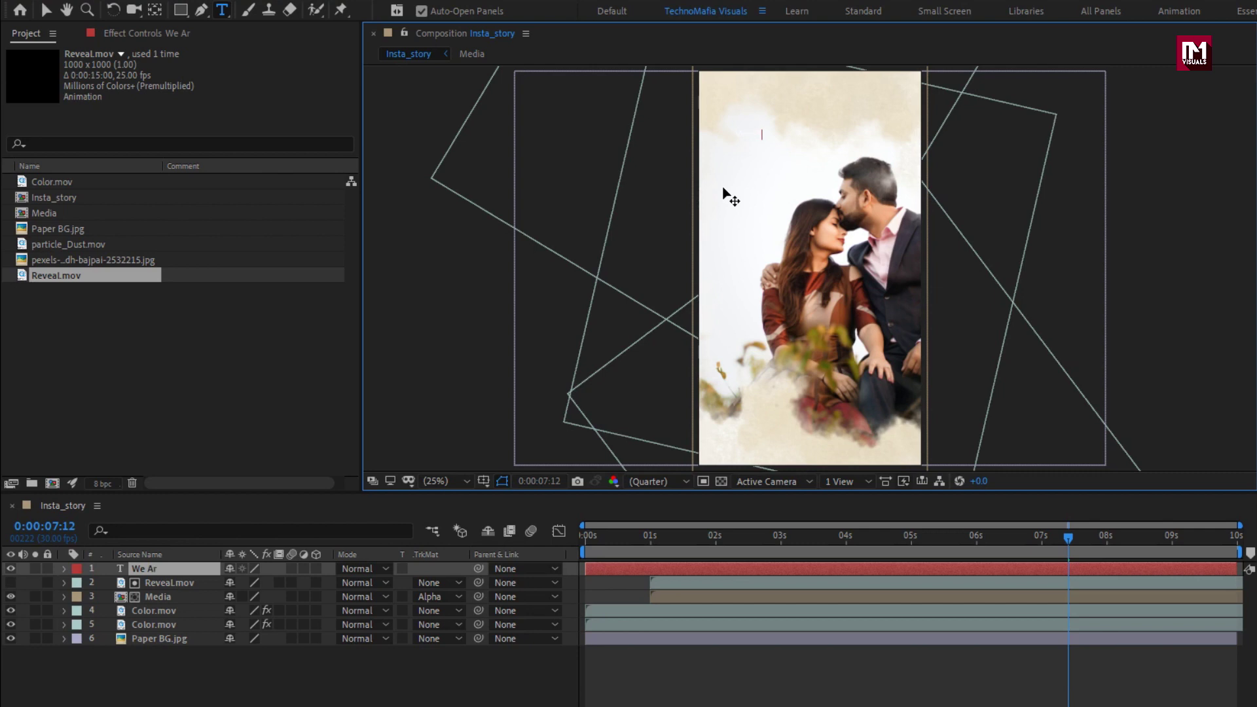
text(e Ge)
text(tting Ma)
text(rried)
key(KP_Enter)
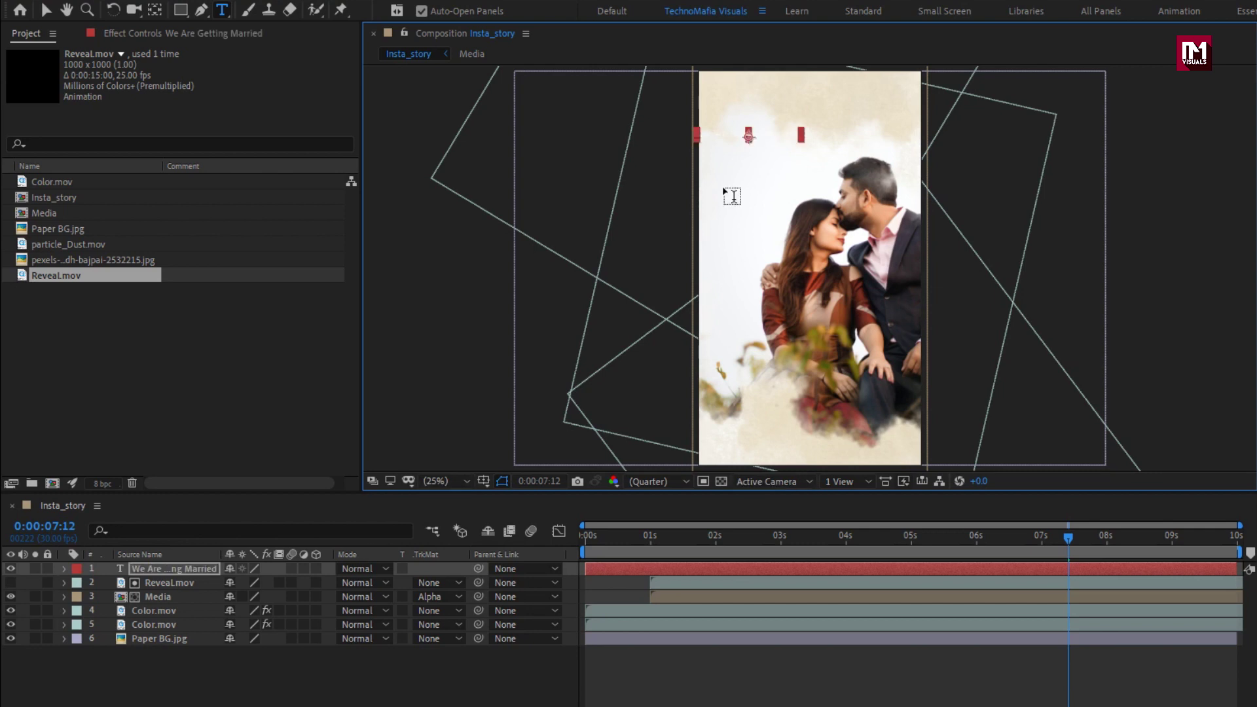
key(v)
scroll(734, 152, up, 2)
scroll(721, 145, up, 2)
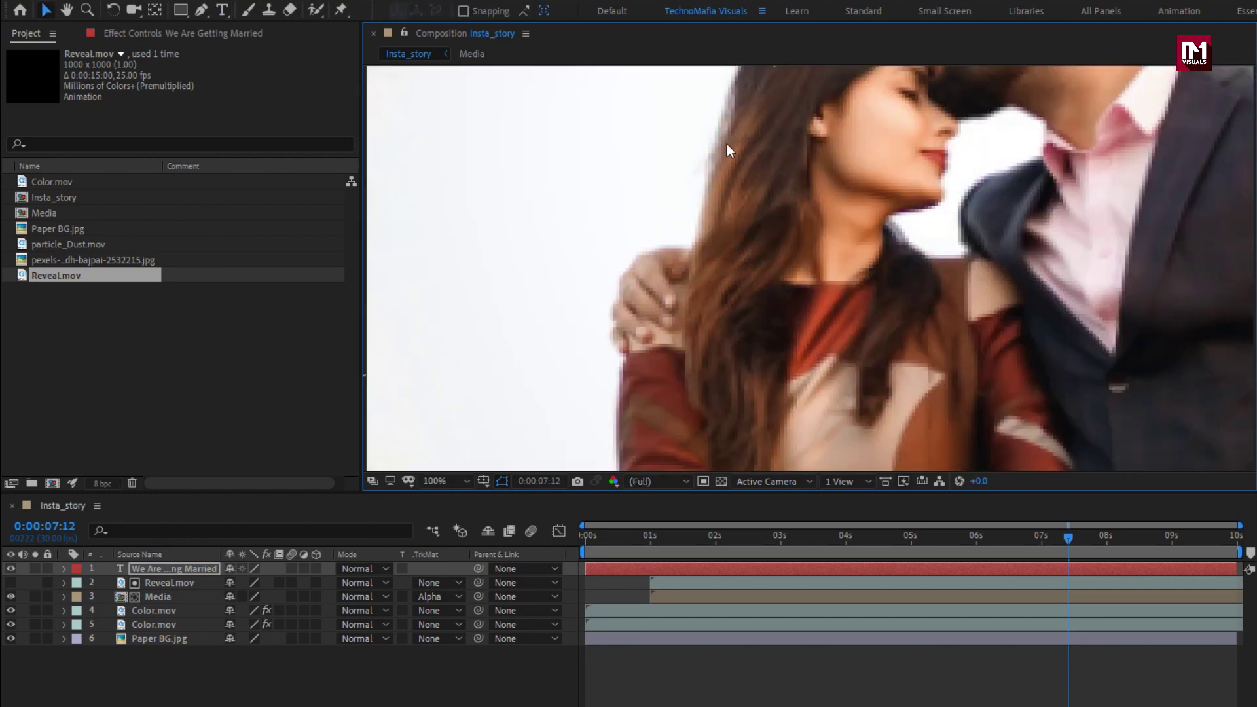
key(h)
mouse_move(702, 160)
mouse_down()
mouse_move(661, 296)
mouse_move(866, 278)
mouse_up()
key(v)
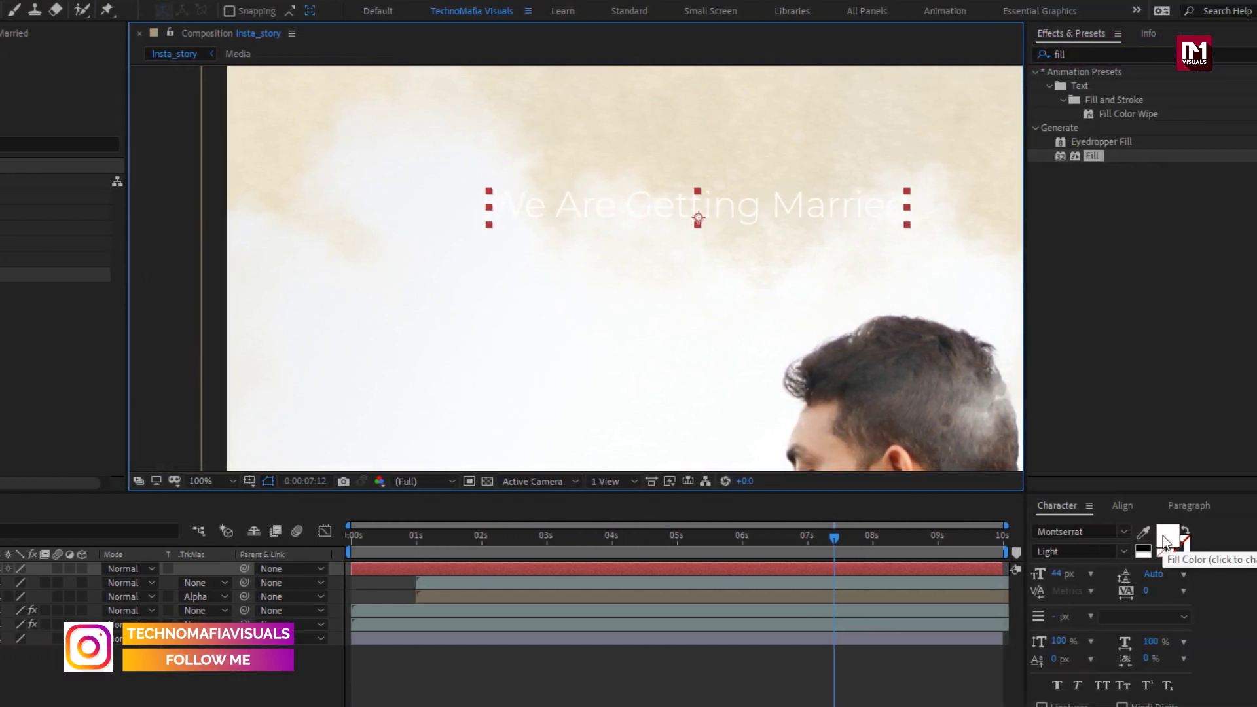
- Apply a Fill effect to the title in muted gold (AA9C6B)
double_click(1091, 161)
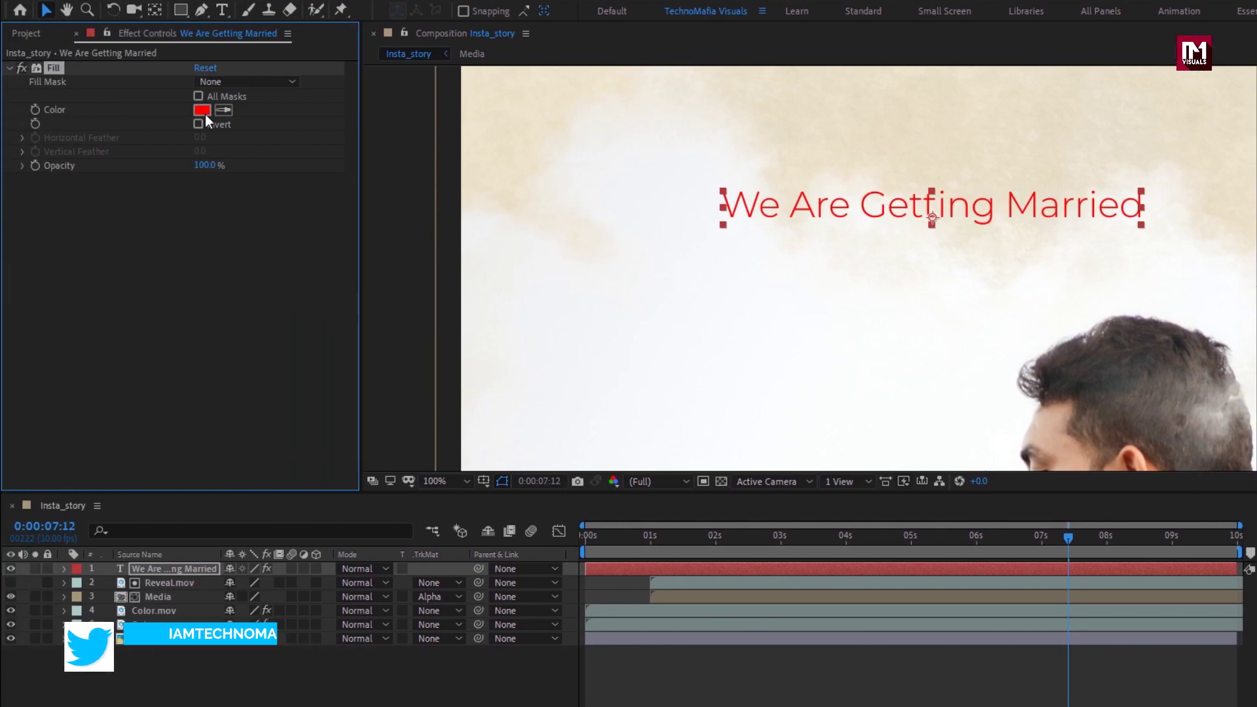
click(202, 111)
drag(455, 447, 455, 452)
mouse_move(258, 313)
mouse_down()
mouse_move(313, 287)
mouse_move(305, 336)
mouse_up()
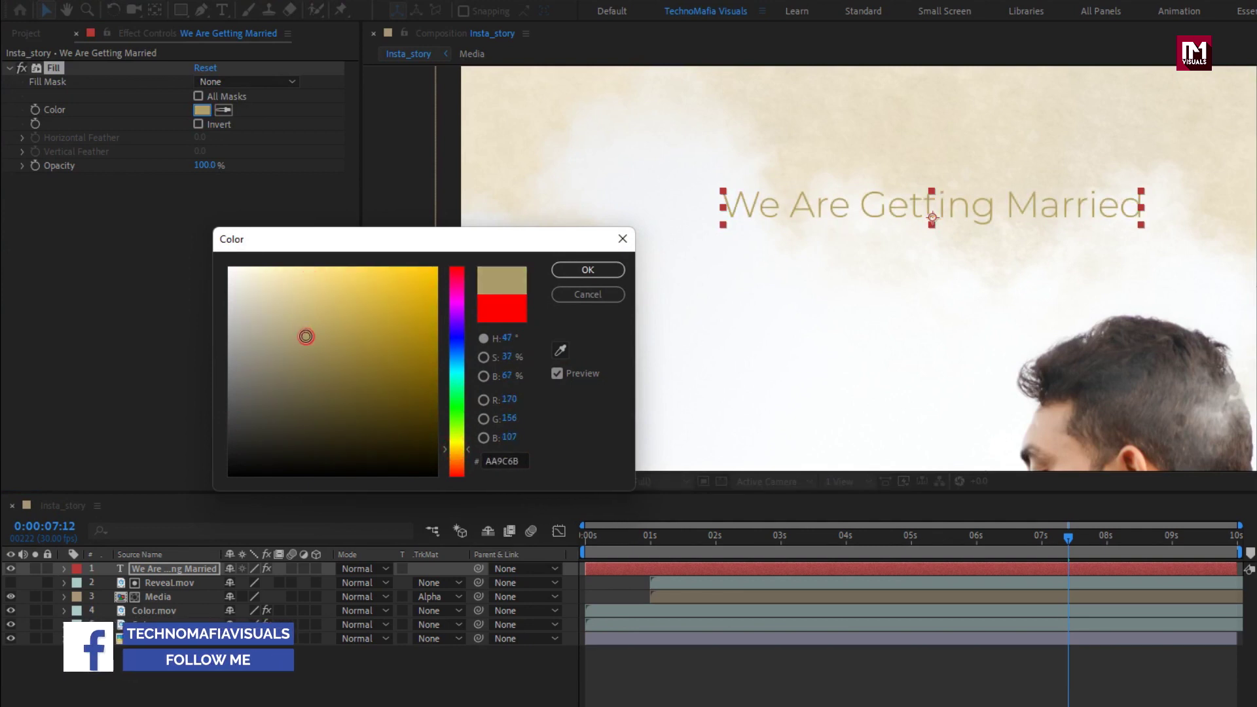
click(587, 271)
- Set the title to the Beyond The Mountains font, enlarge it, and put 'Married' on a second line
click(1242, 532)
text(bey)
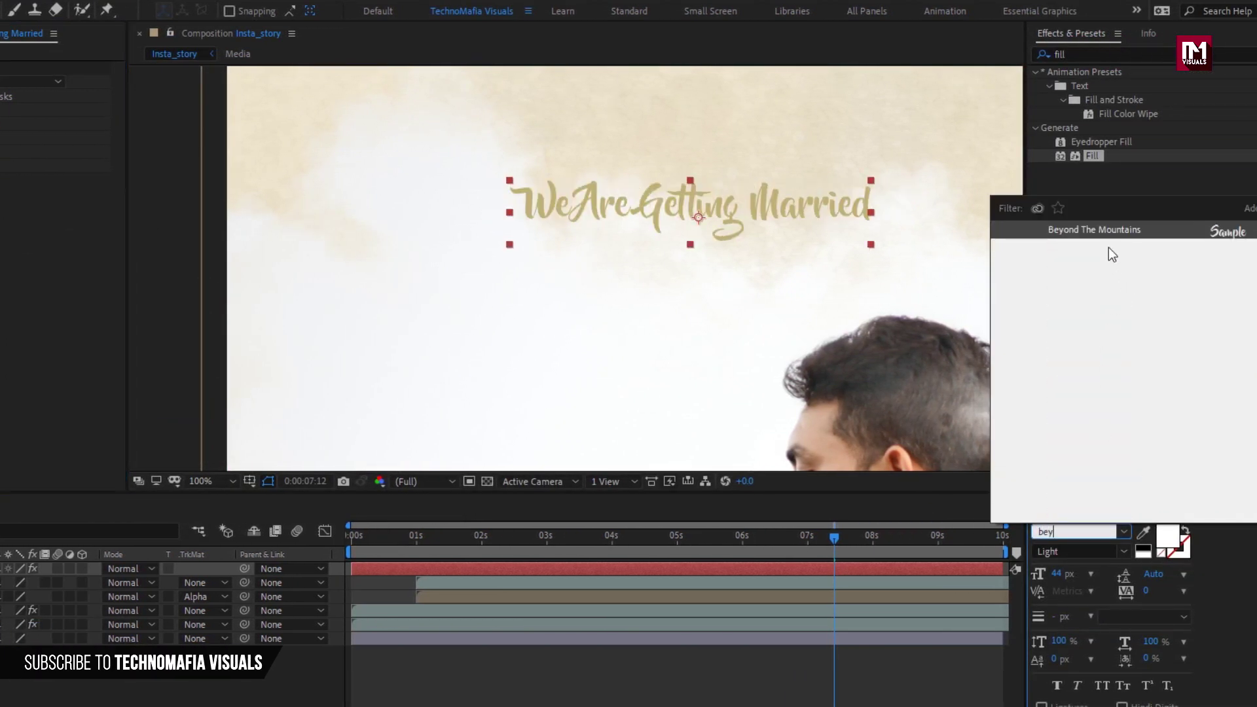
click(1094, 229)
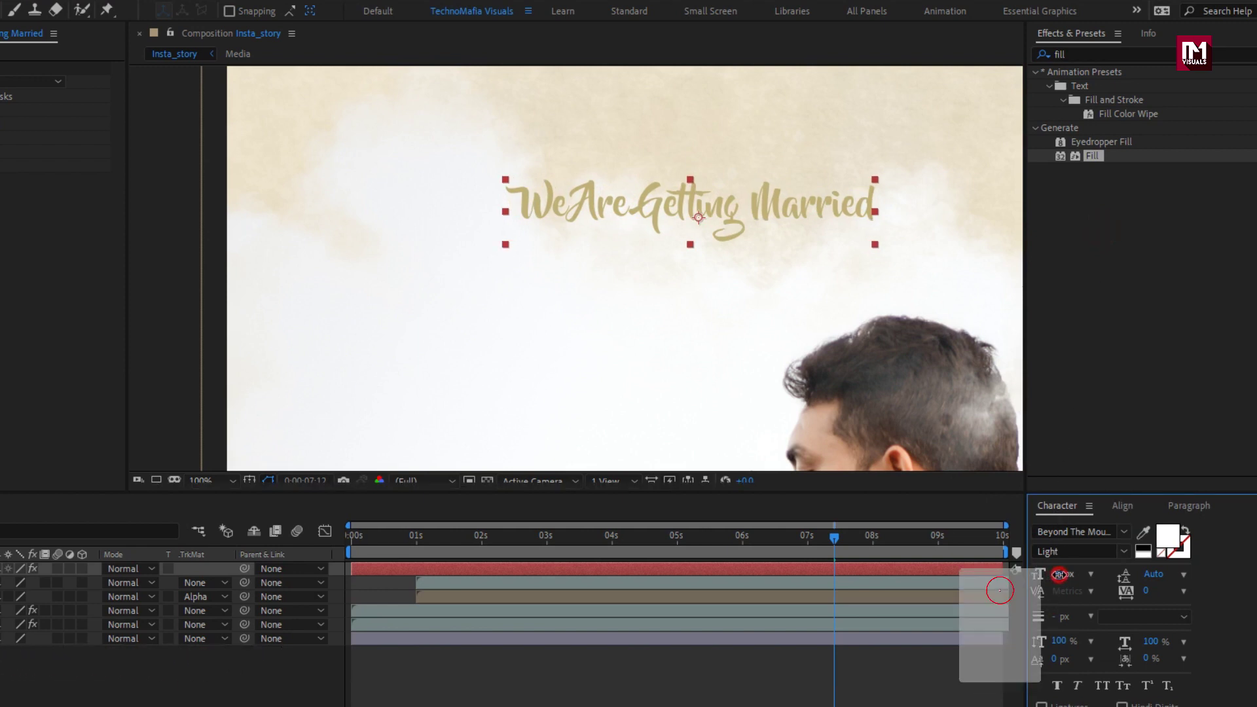
drag(1061, 574, 1091, 574)
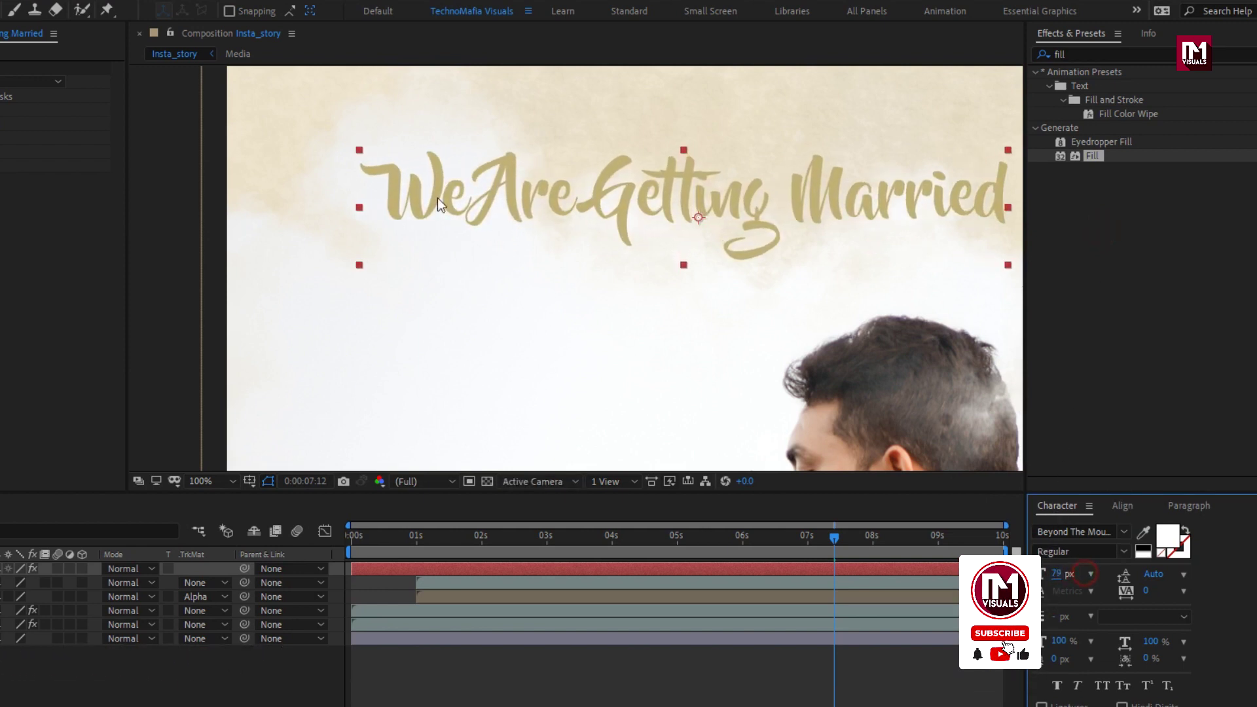
scroll(538, 188, down, 1)
double_click(579, 222)
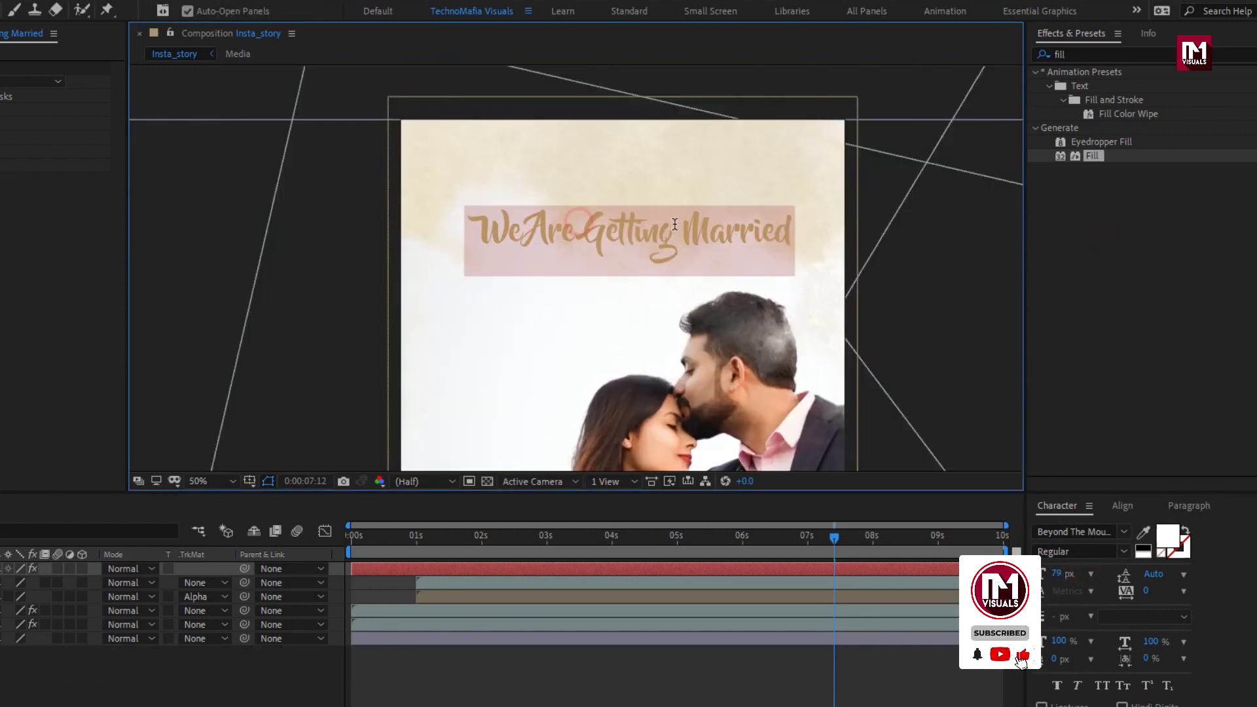
click(677, 226)
key(Return)
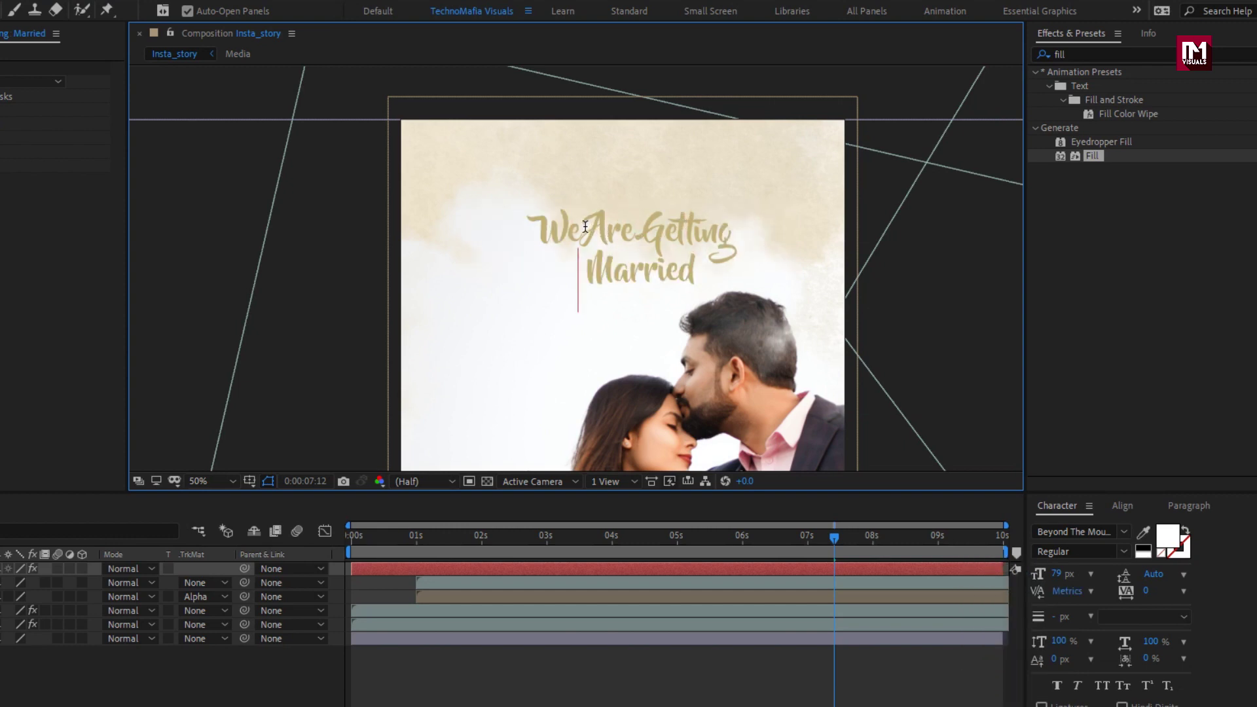
click(645, 223)
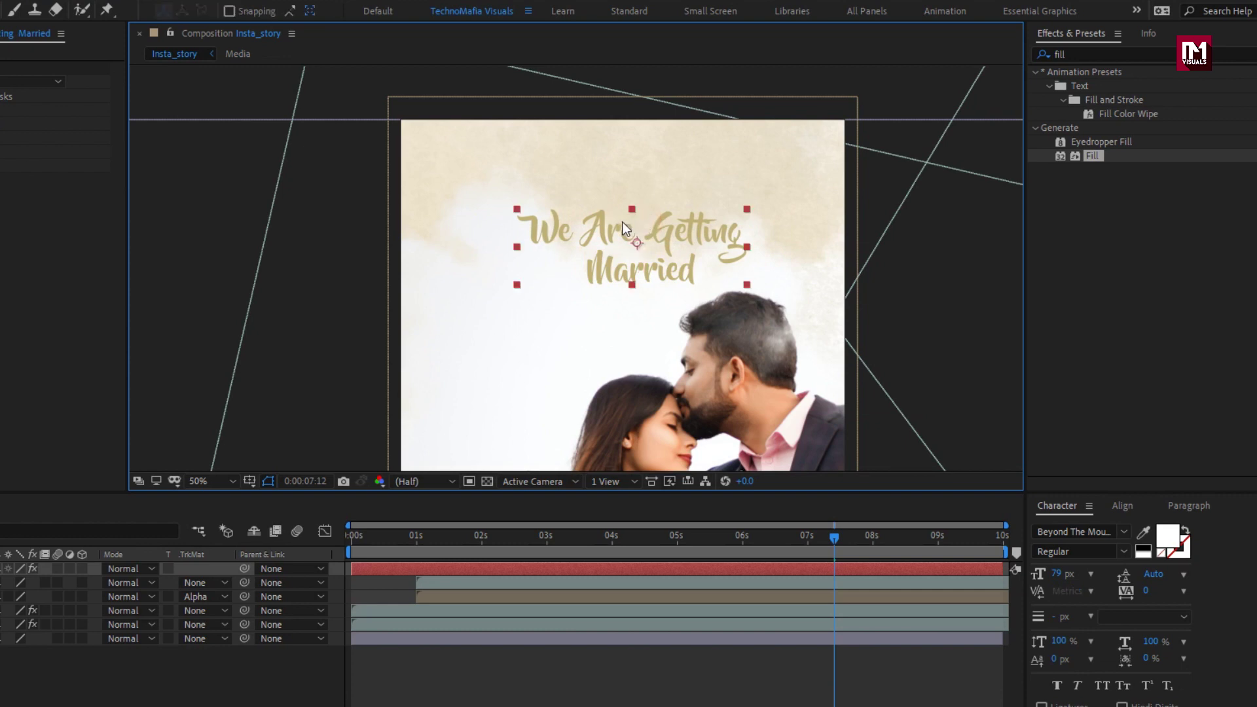
- Left-align the title, size it to 113 px, and place it near the top-left
drag(622, 223, 560, 191)
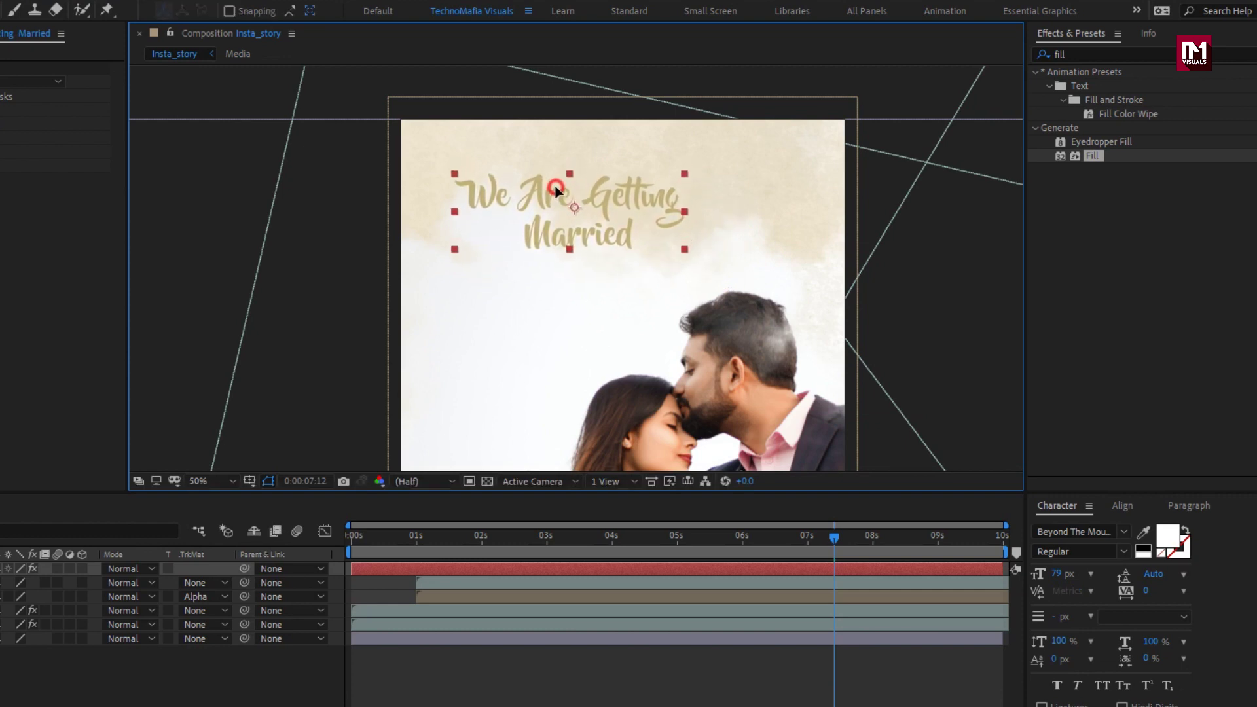
click(1183, 505)
click(1042, 531)
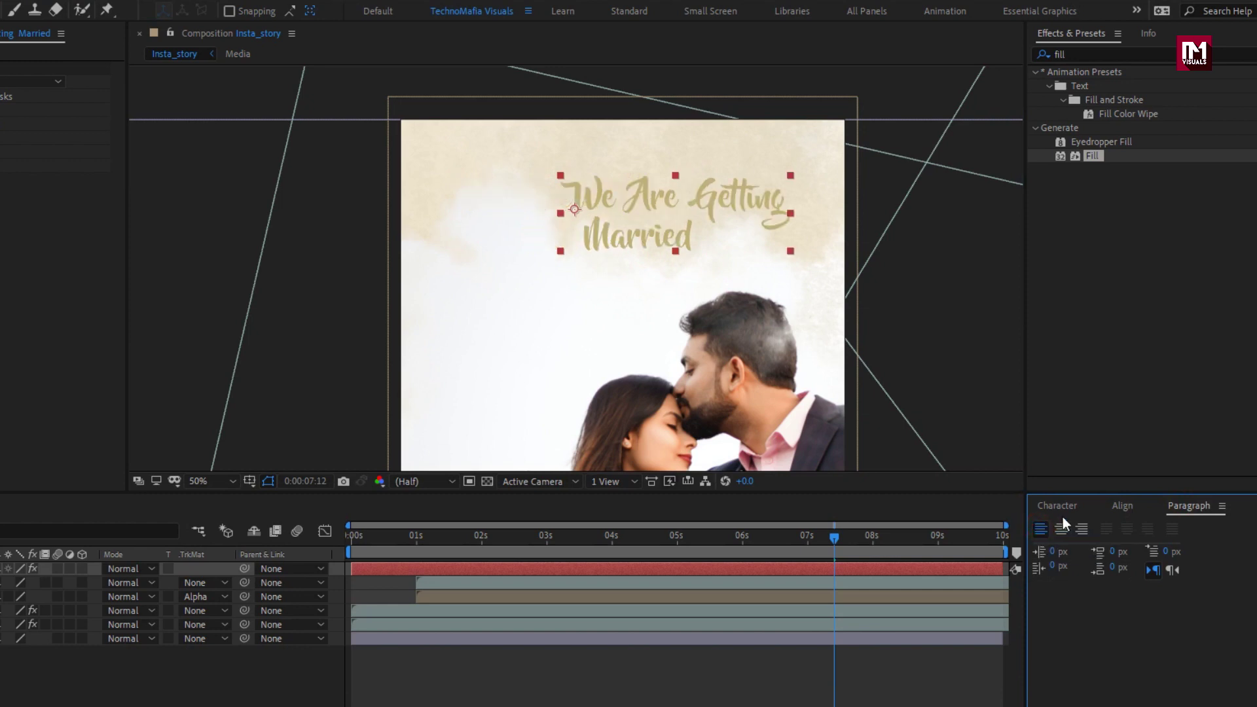
click(1124, 507)
drag(637, 208, 523, 197)
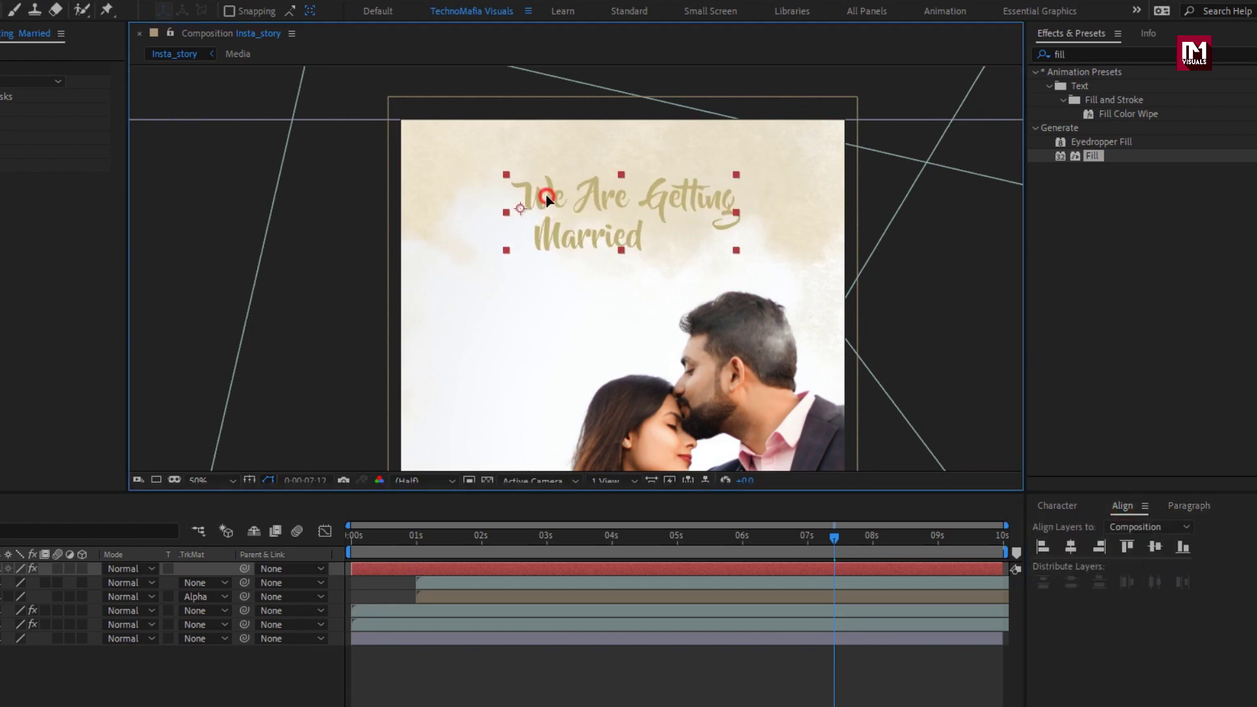
click(1062, 505)
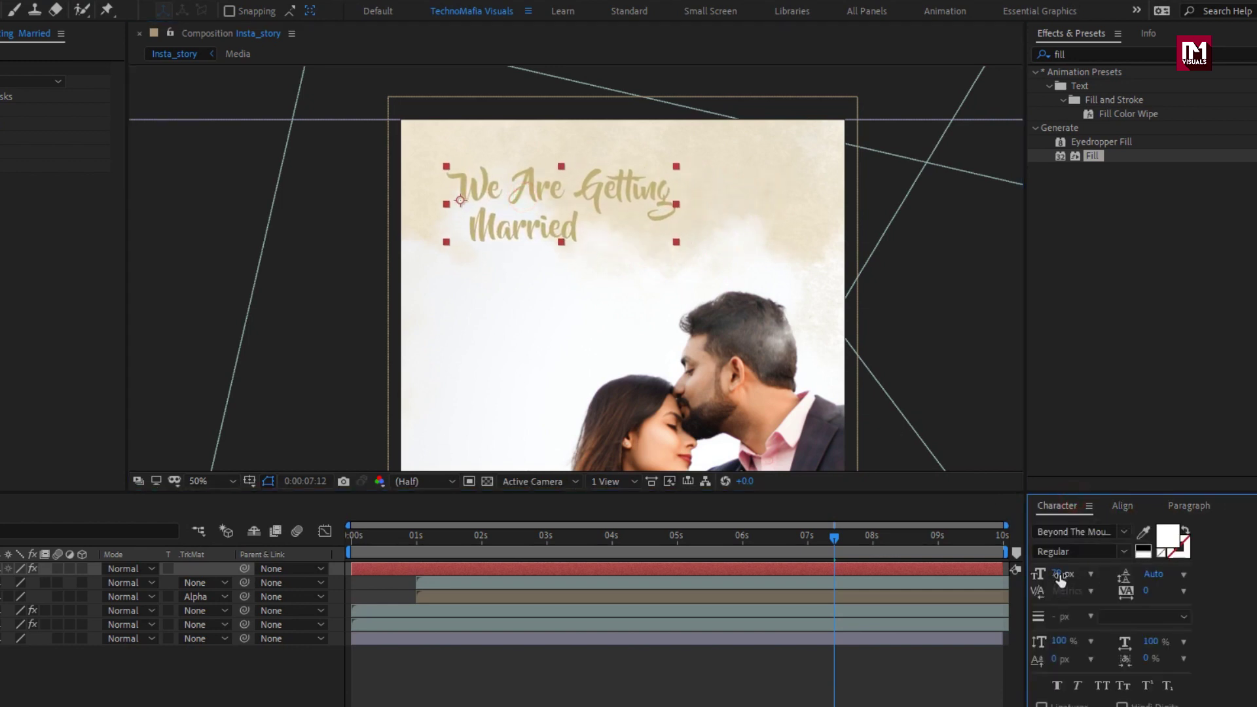
drag(1062, 577, 1091, 578)
click(562, 233)
drag(563, 234, 579, 234)
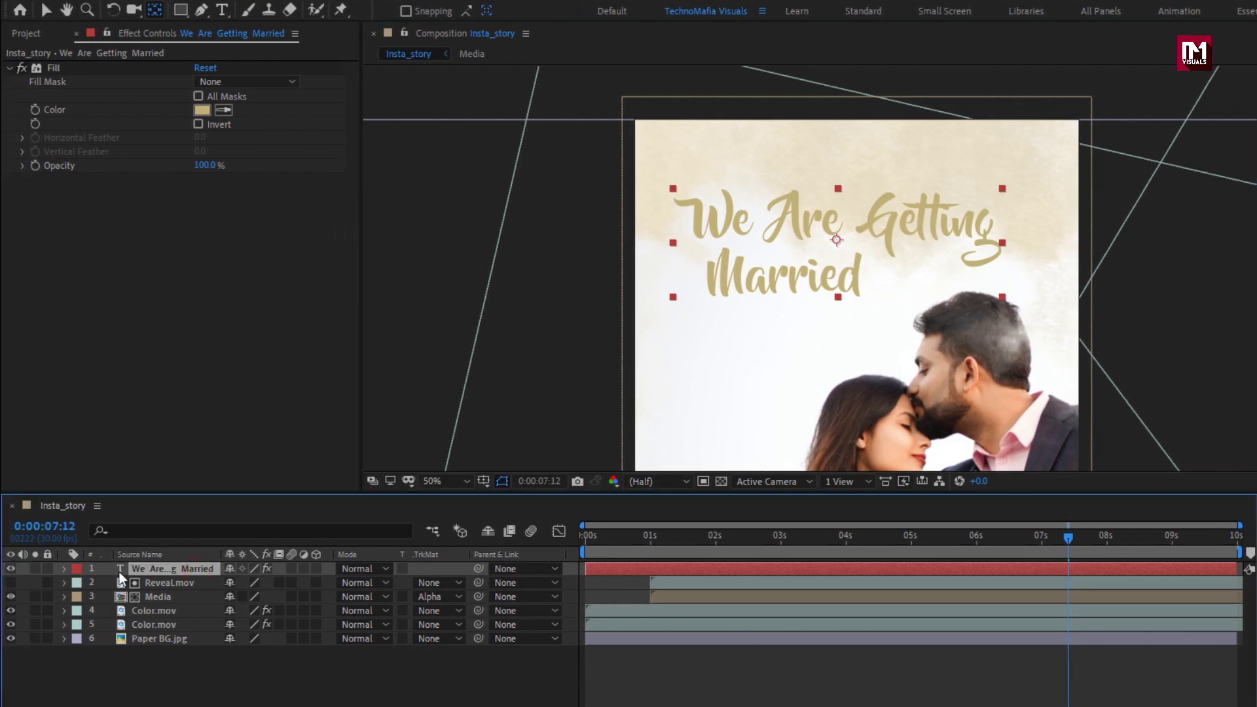
- Add an Opacity text animator to the title with opacity set to 0%
click(65, 569)
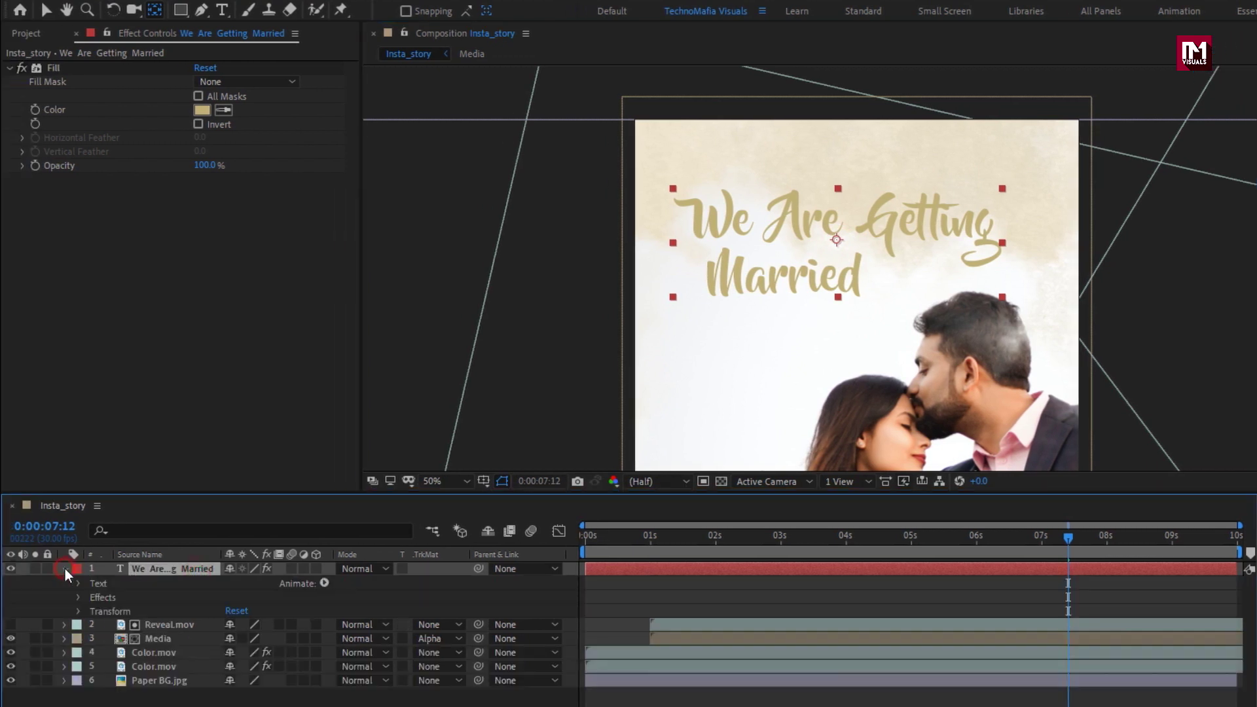
click(323, 583)
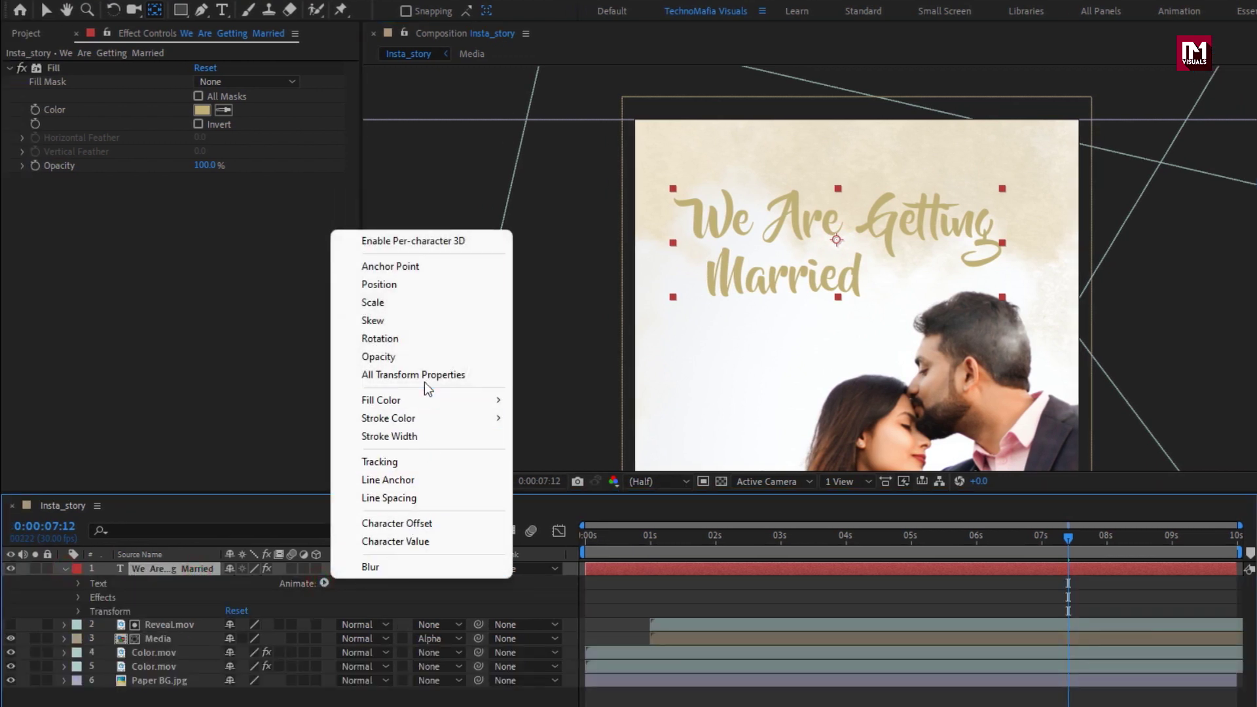
click(424, 357)
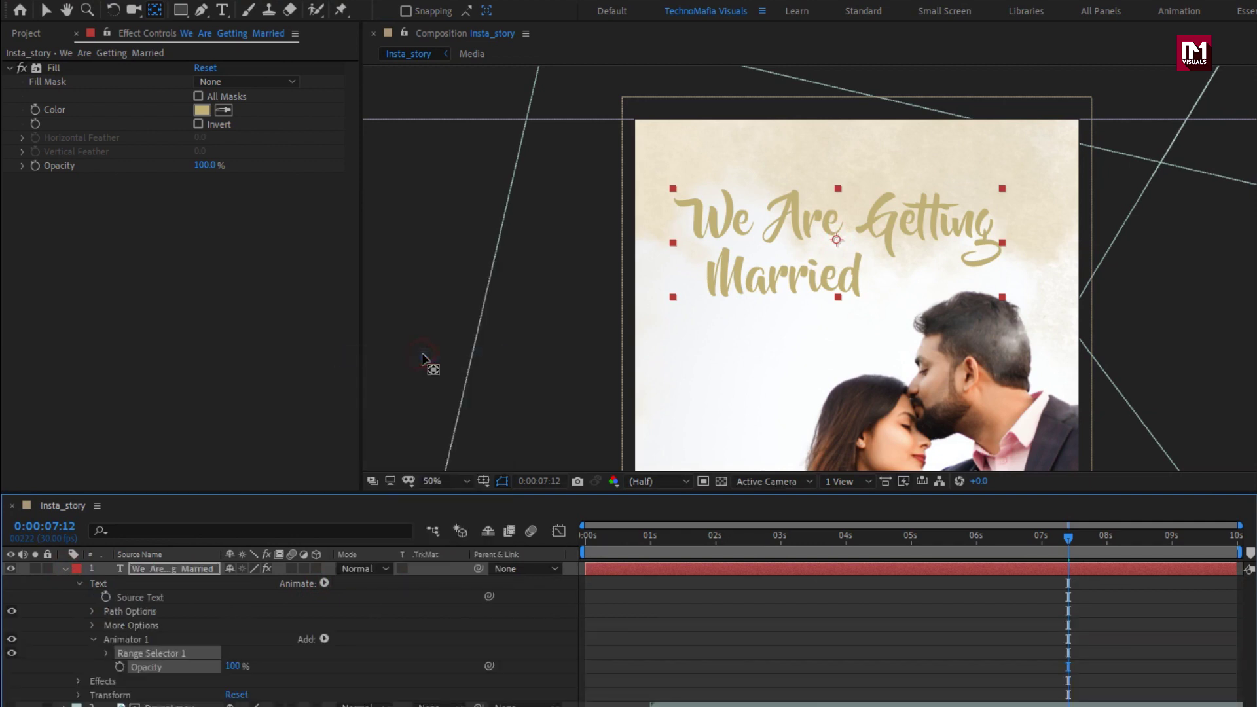
drag(235, 667, 128, 667)
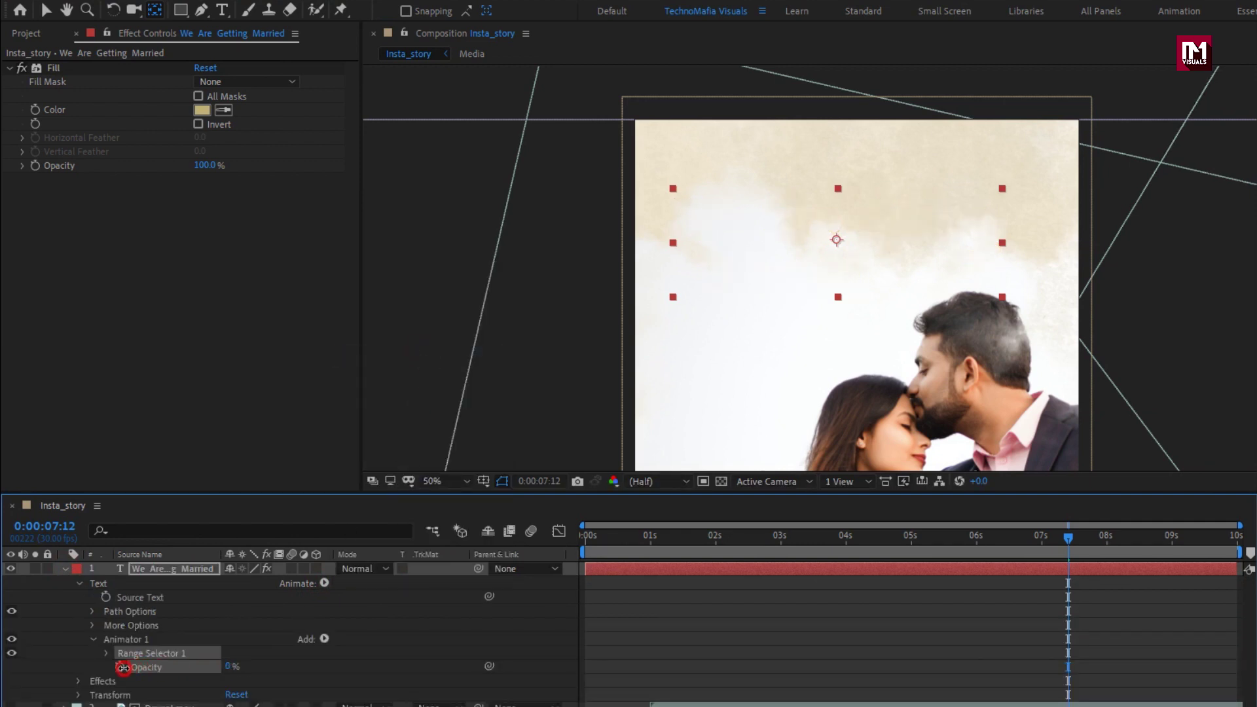
- Keyframe Range Selector 1 Offset from -100% at 0:00 to 100% at 2:00
click(104, 653)
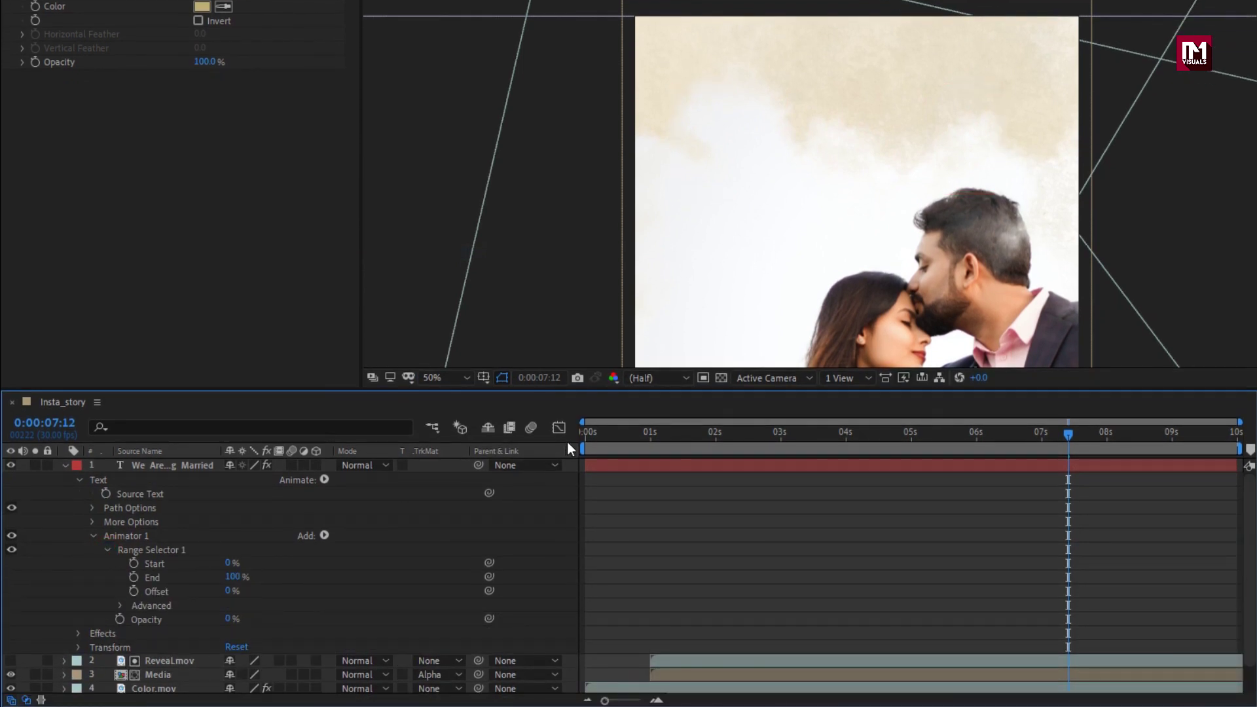
click(586, 432)
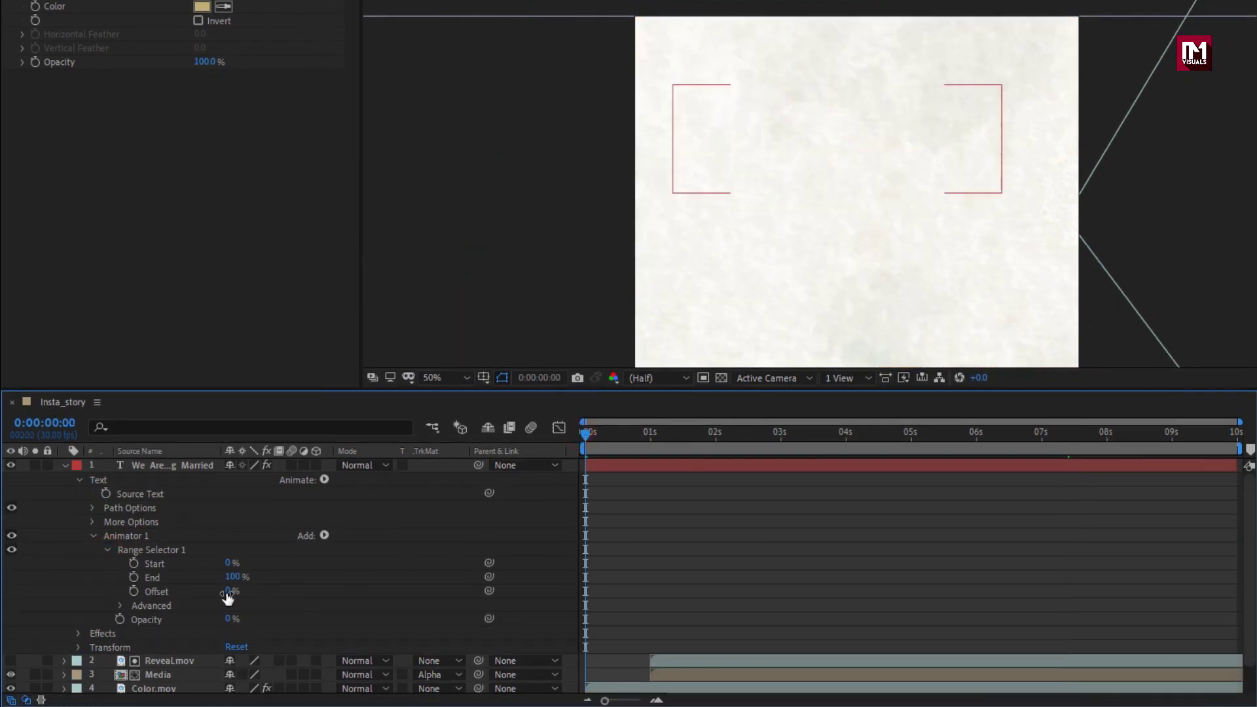
click(133, 590)
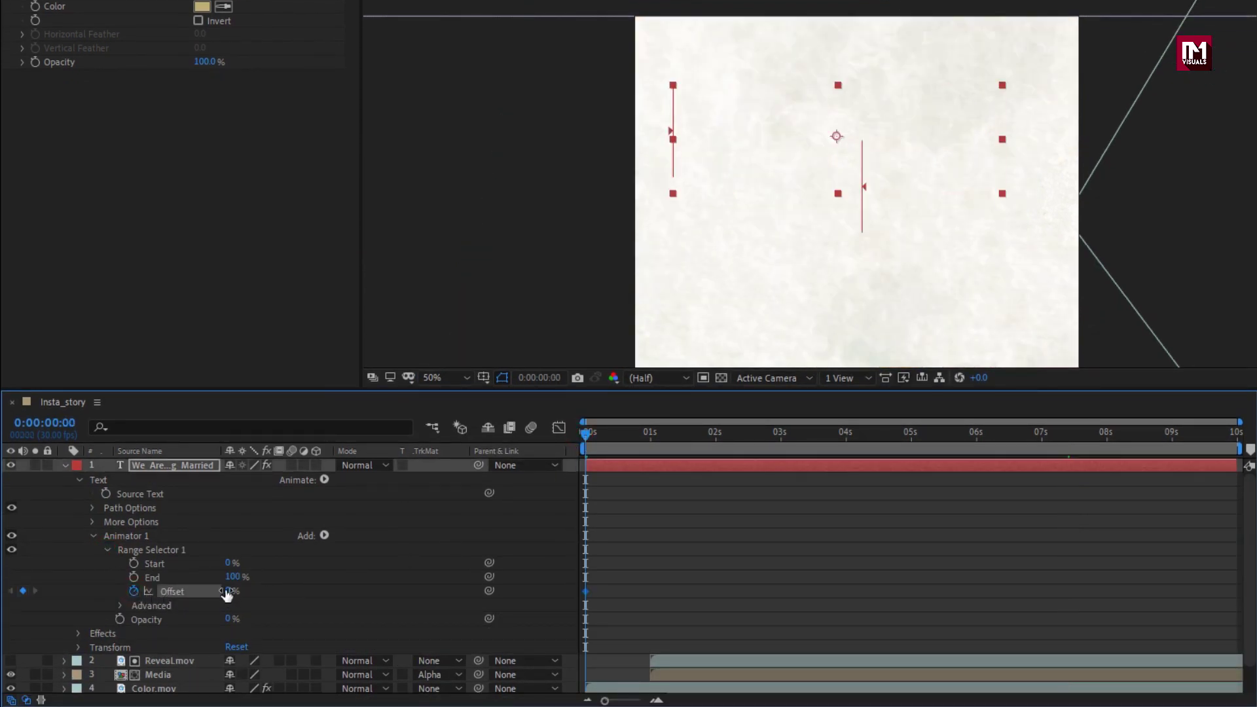
drag(229, 591, 112, 591)
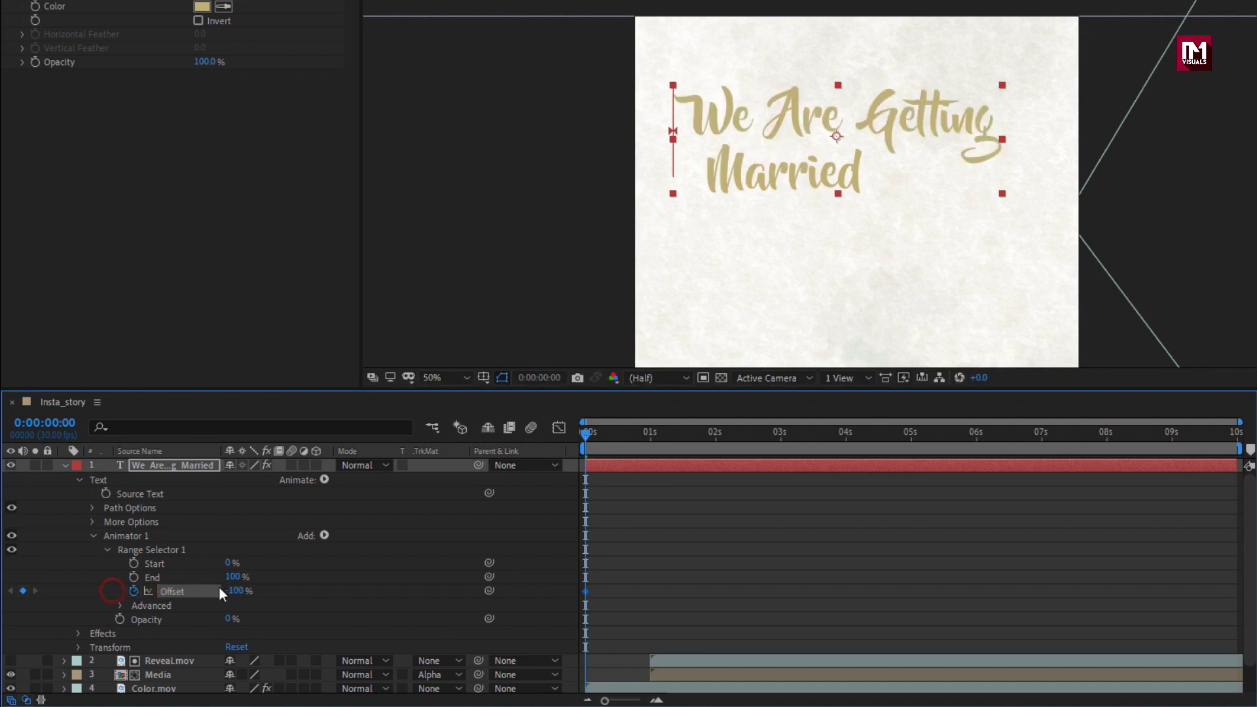
drag(613, 434, 715, 434)
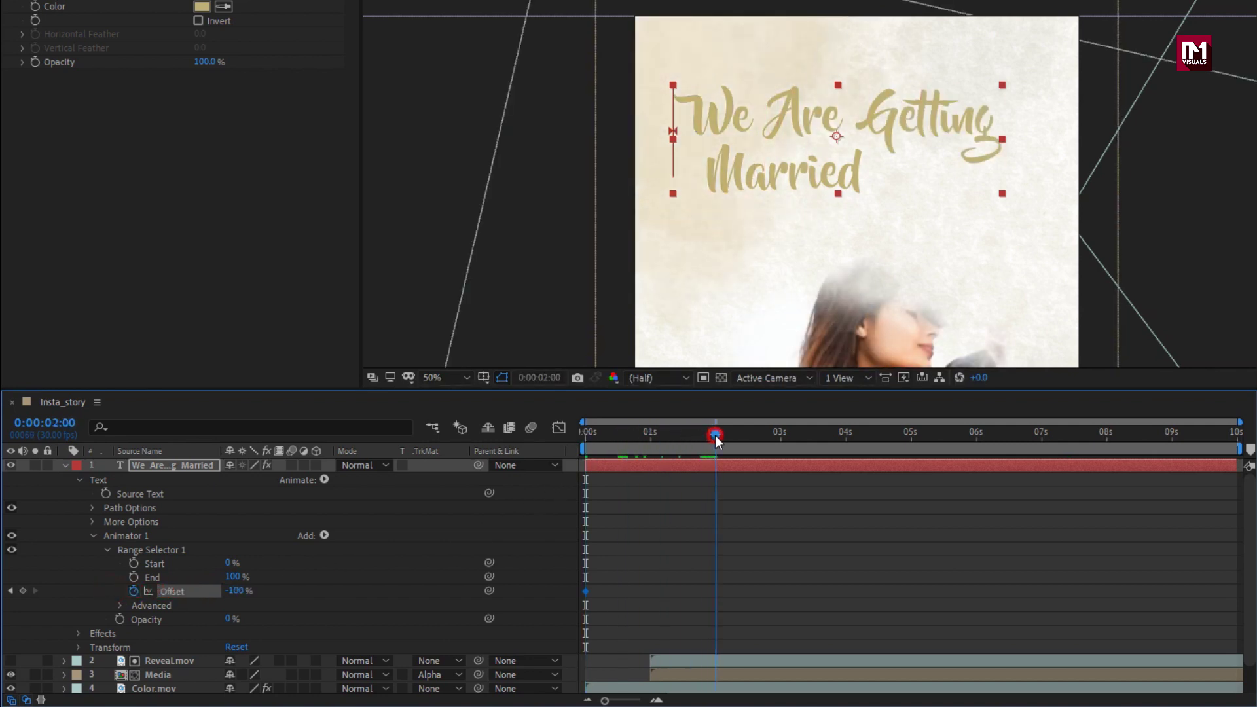
drag(236, 592, 418, 590)
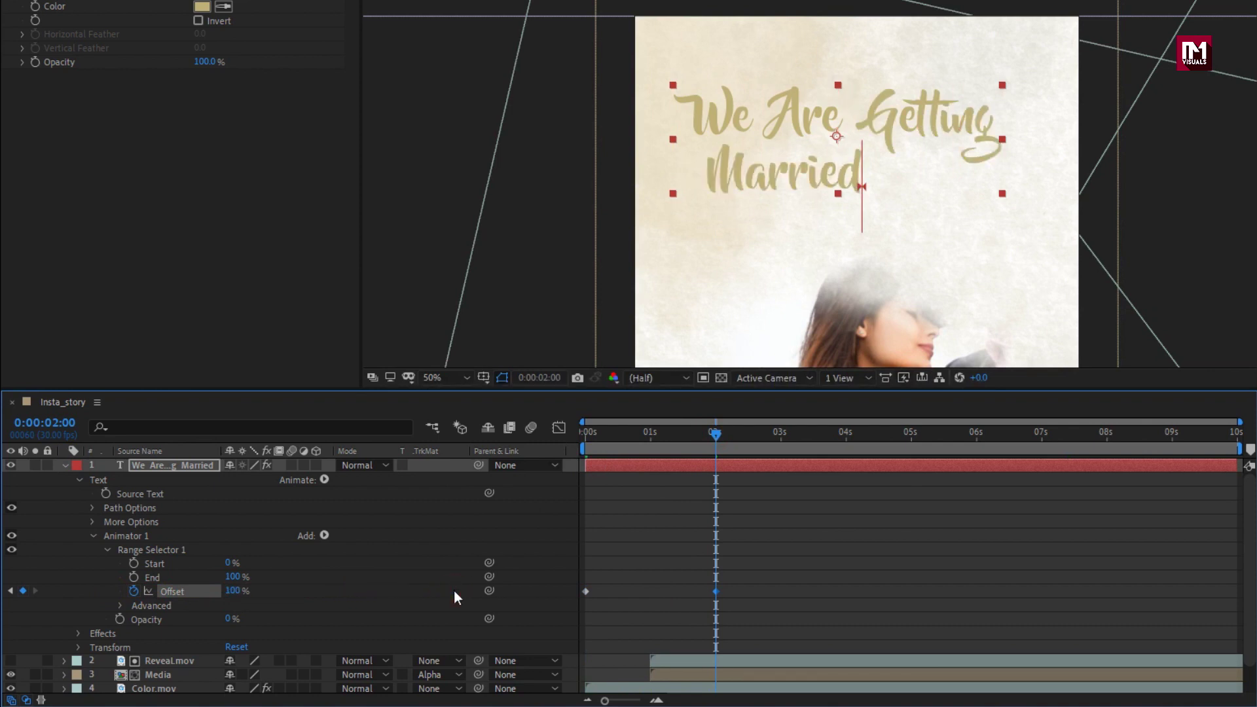
scroll(454, 590, down, 1)
- Set the range selector Shape to Ramp Up with Ease High 100%, then adjust Ease Low
click(120, 575)
scroll(103, 567, down, 3)
click(275, 561)
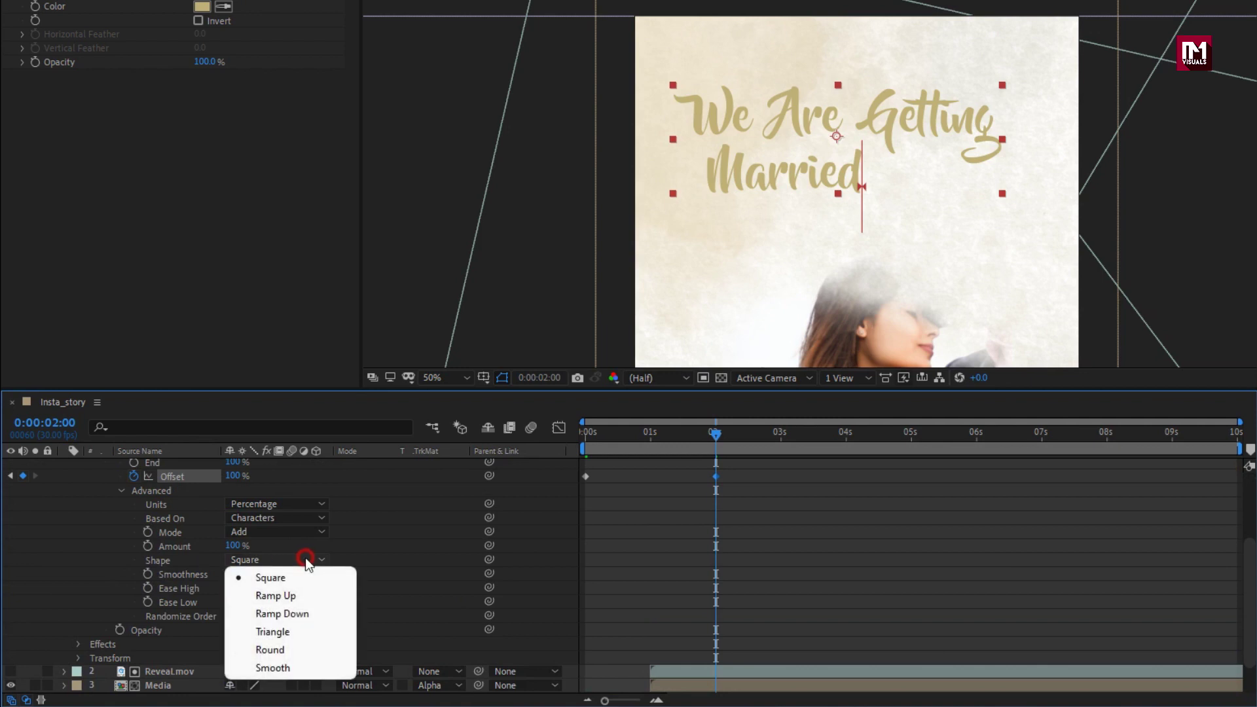
click(310, 591)
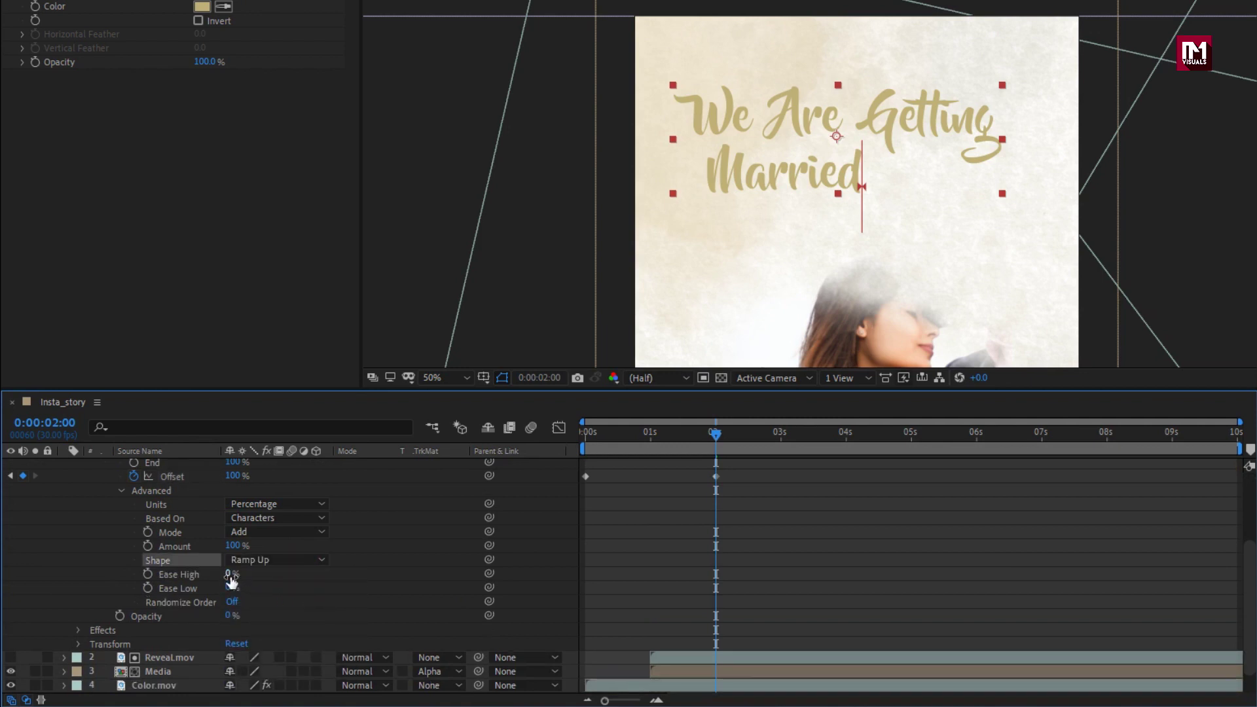
text(100)
key(Return)
drag(590, 437, 800, 438)
text(50)
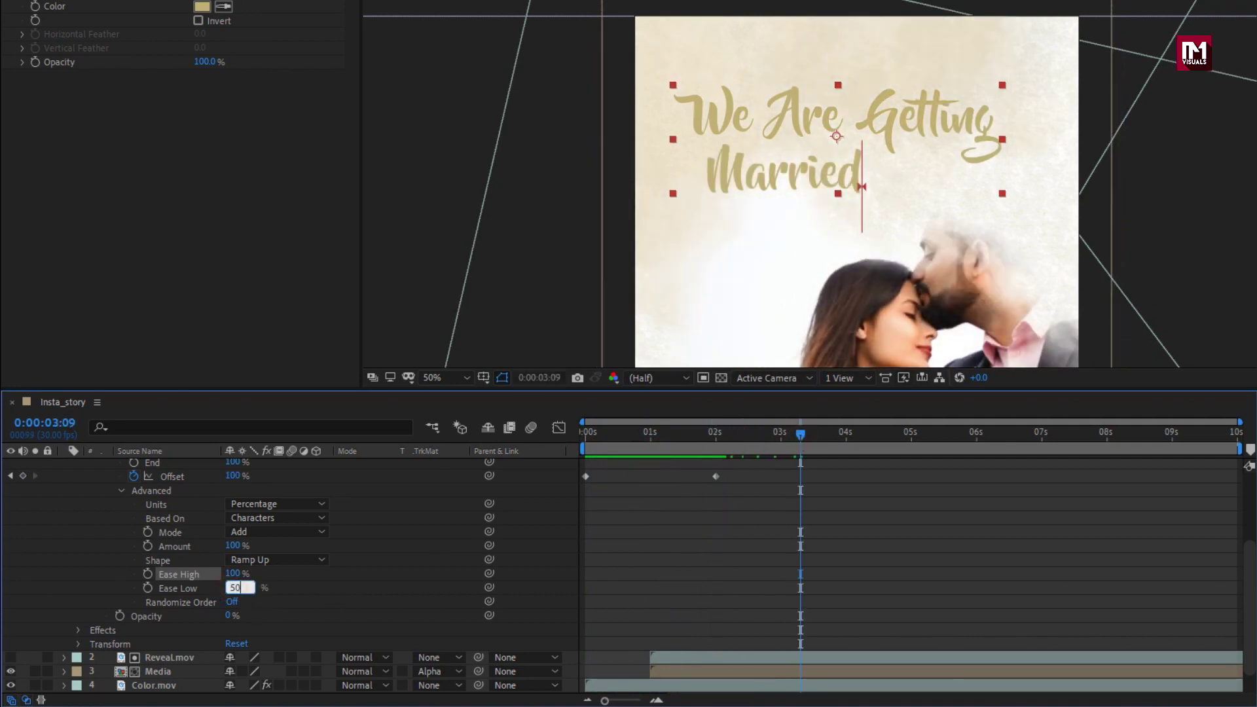
key(Return)
scroll(212, 586, up, 5)
- Collapse the title layer and preview its animation up to six seconds
click(65, 477)
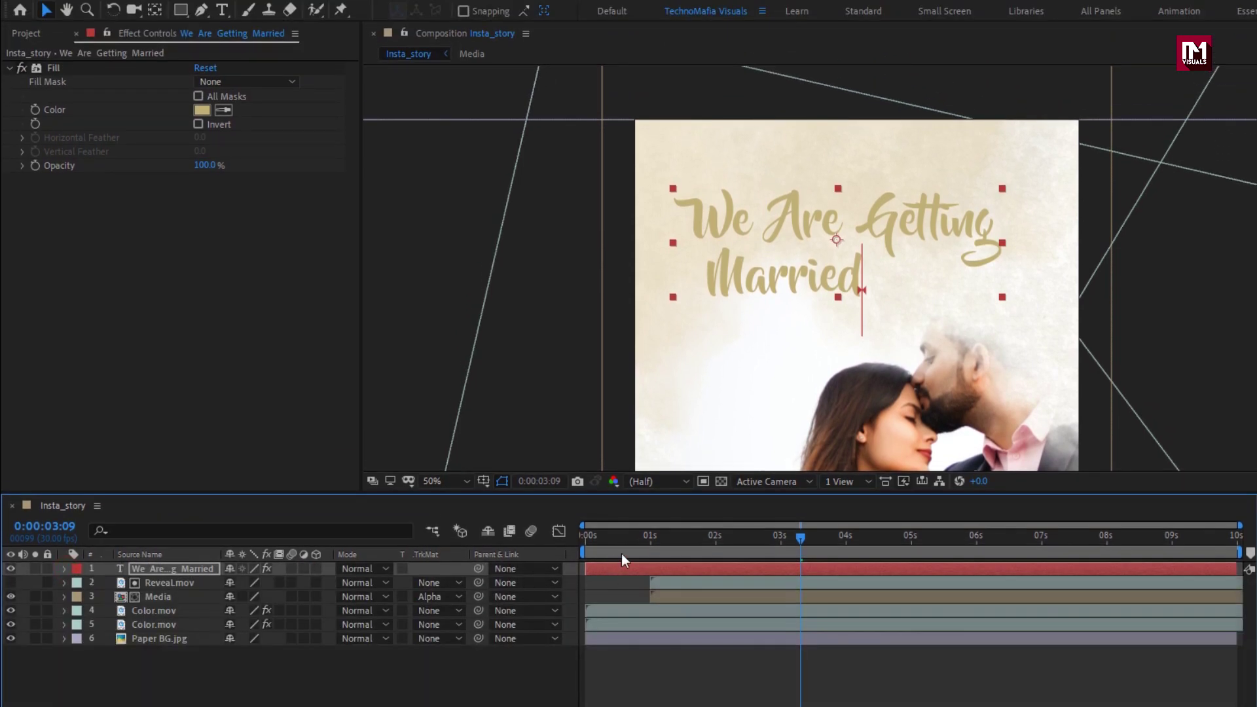
mouse_move(629, 540)
mouse_down()
mouse_move(718, 539)
mouse_move(740, 571)
mouse_move(805, 537)
mouse_move(873, 539)
mouse_up()
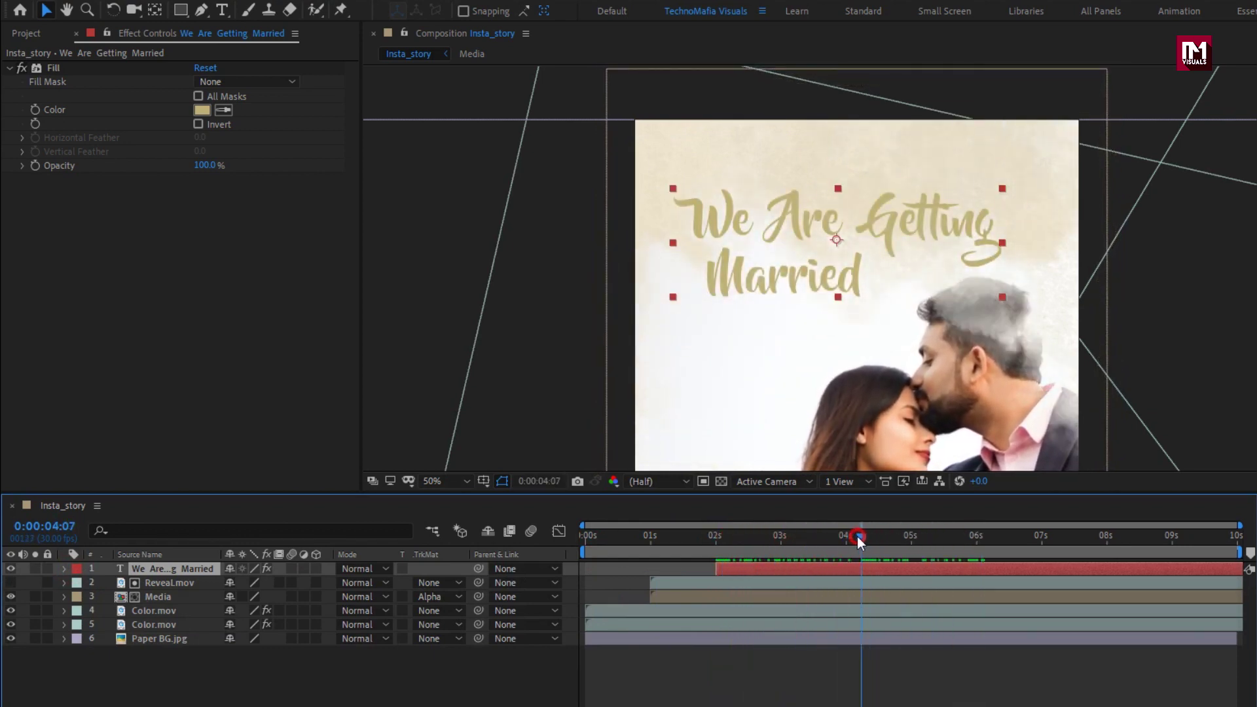
drag(854, 537, 986, 549)
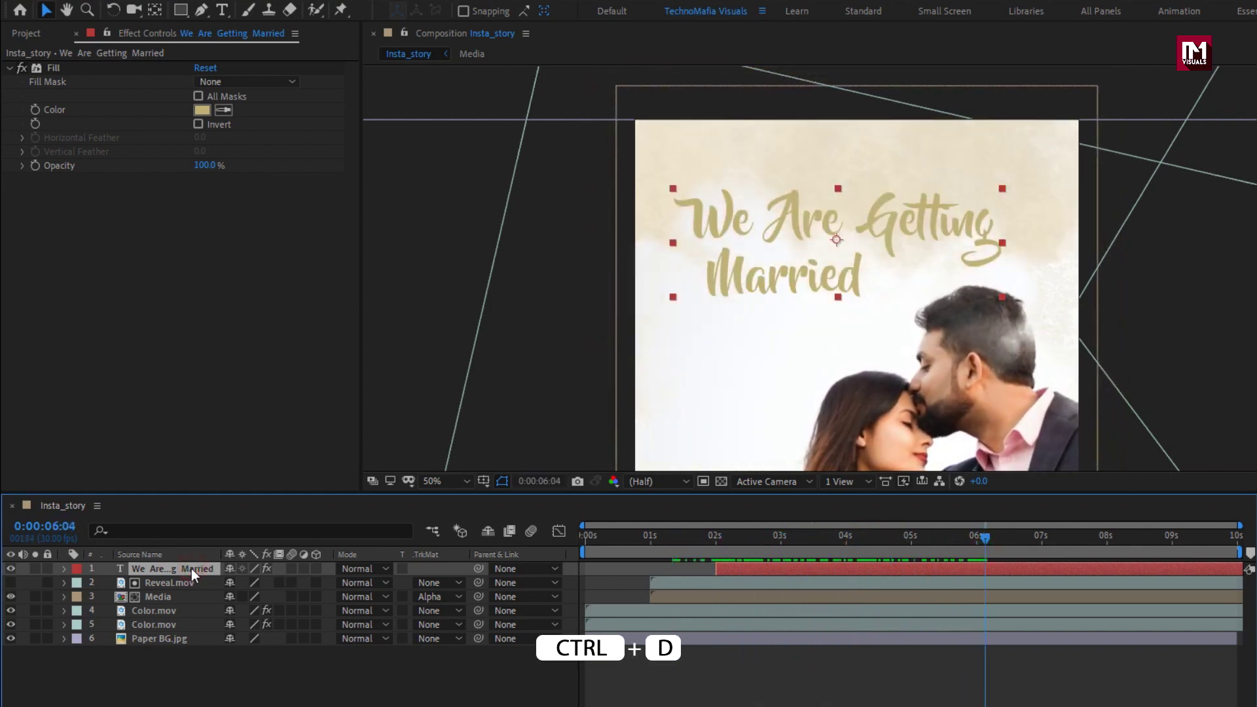
- Duplicate the title into a 50 px '09-05-2023' date placed beneath it
key(ctrl+d)
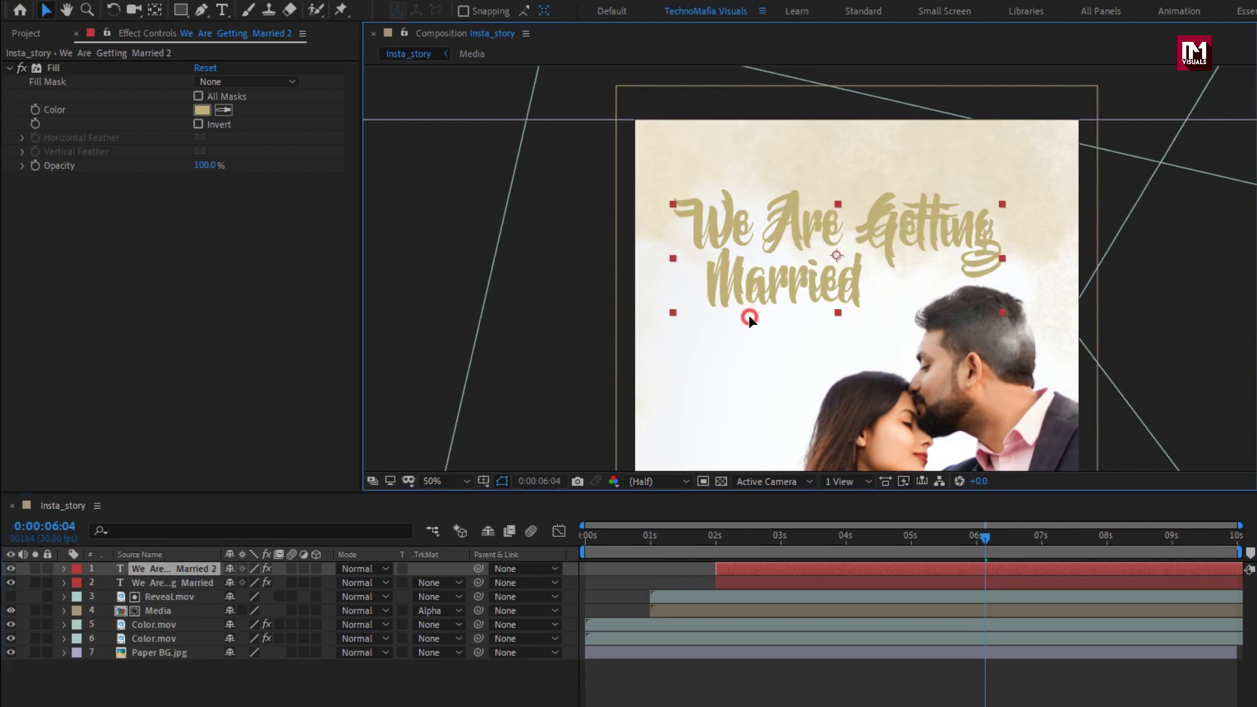
drag(749, 322, 747, 371)
double_click(742, 367)
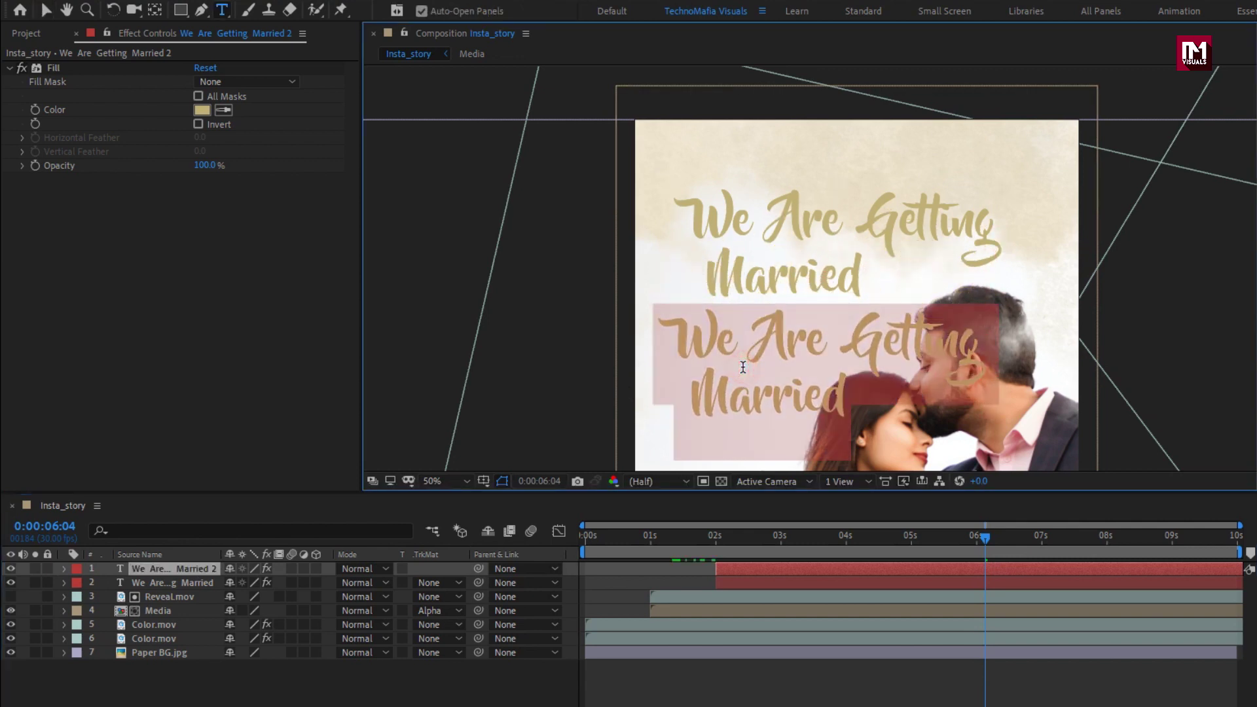
text(09-05-2023)
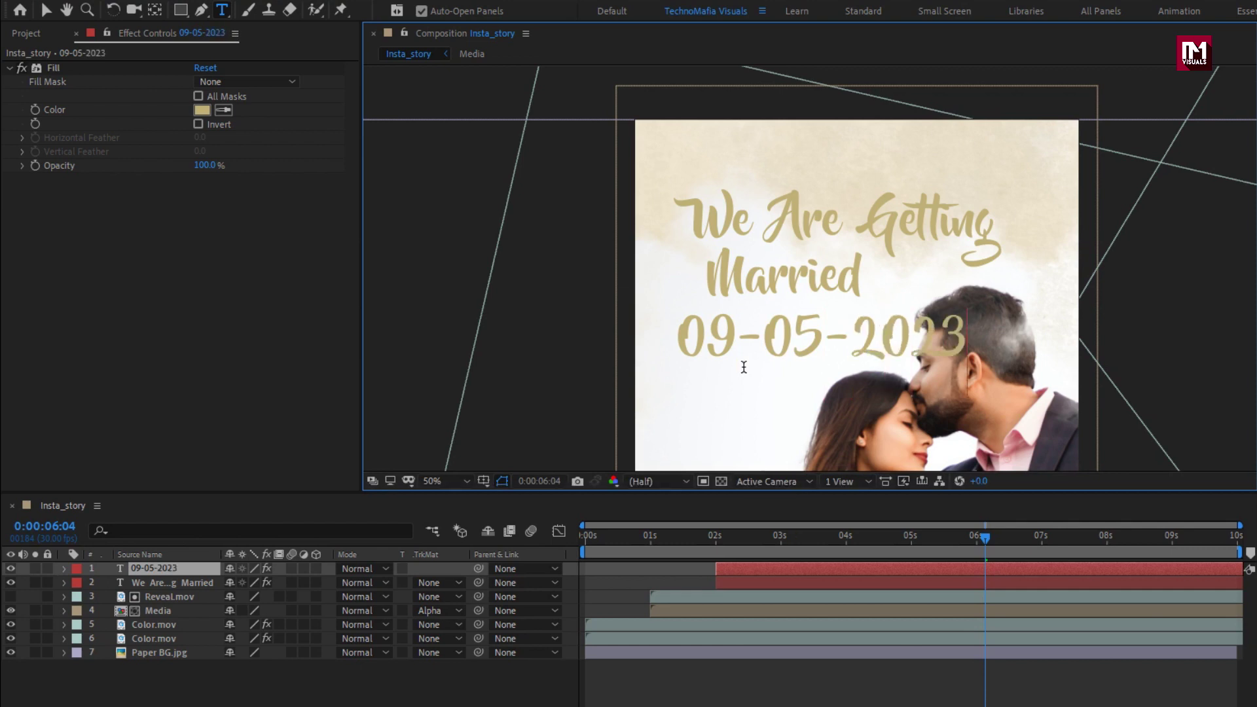
key(ctrl+Return)
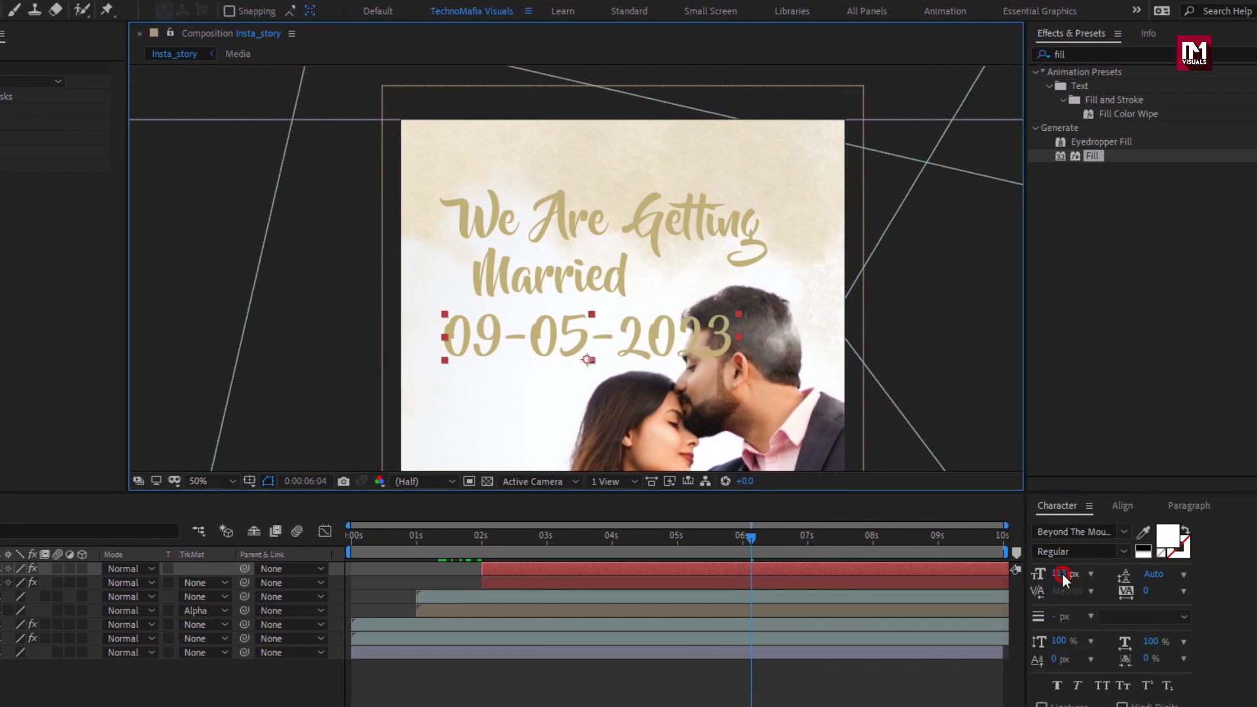
drag(1063, 574, 1004, 572)
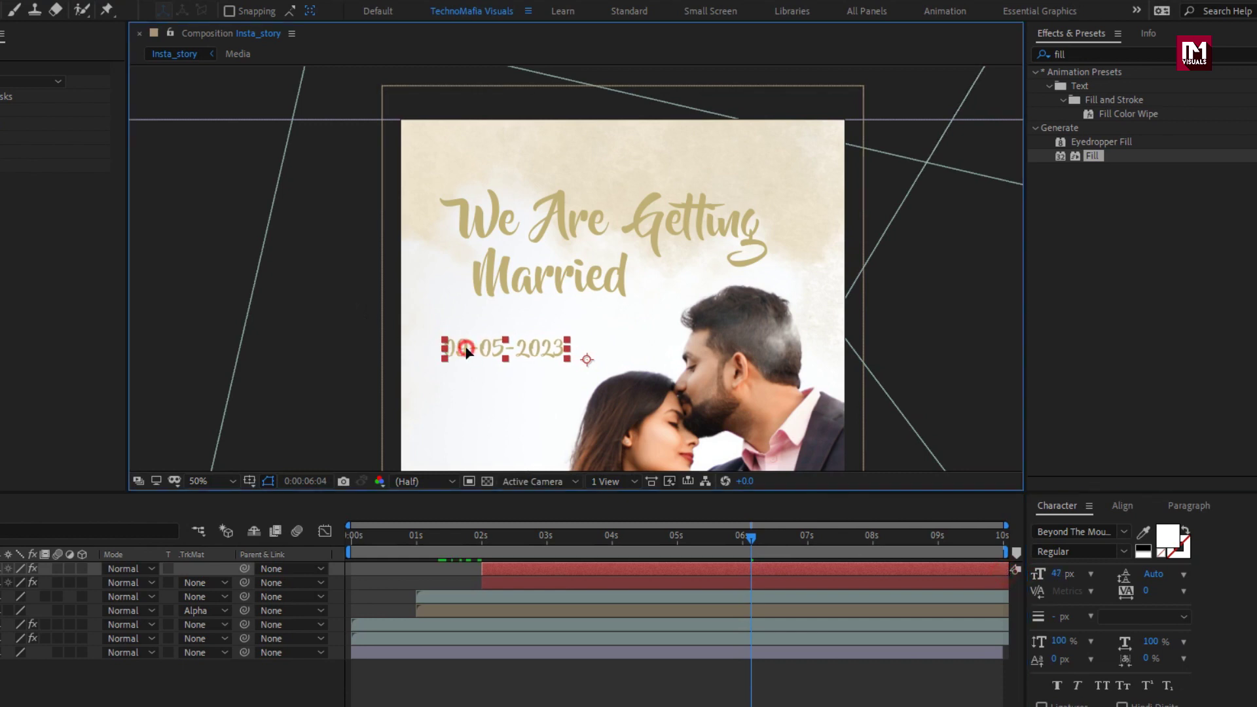
drag(468, 350, 487, 334)
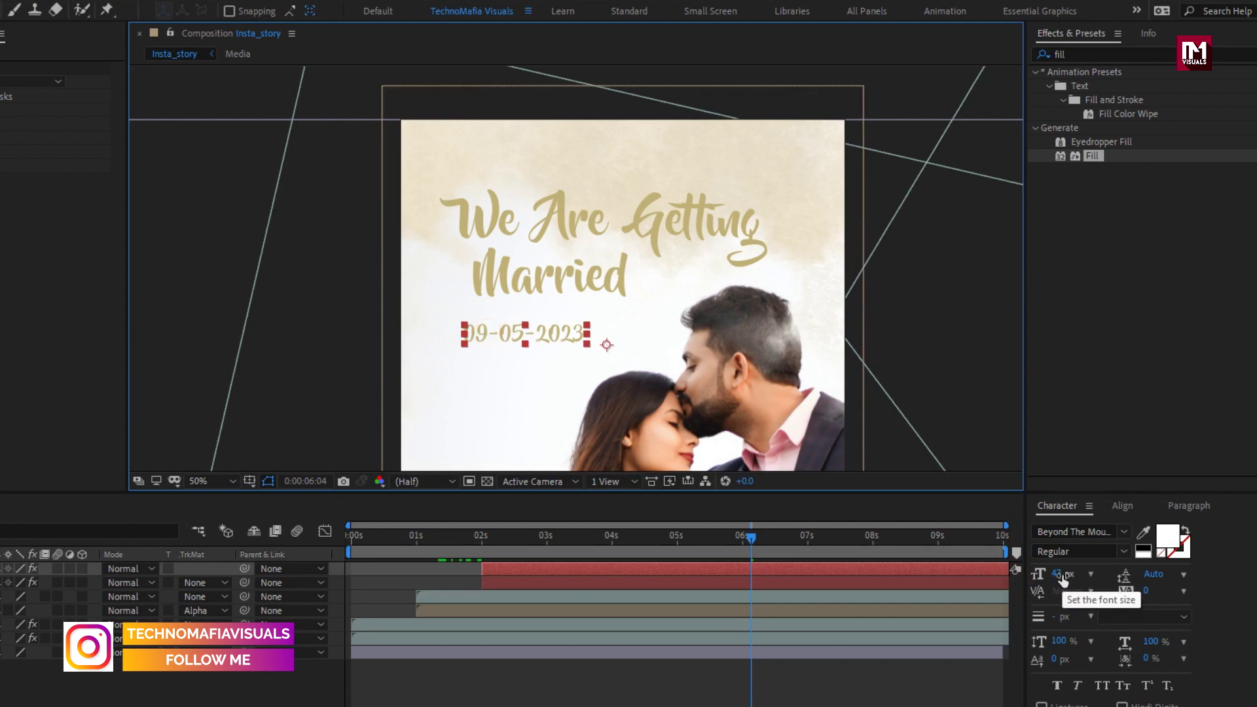
drag(1064, 575, 1064, 578)
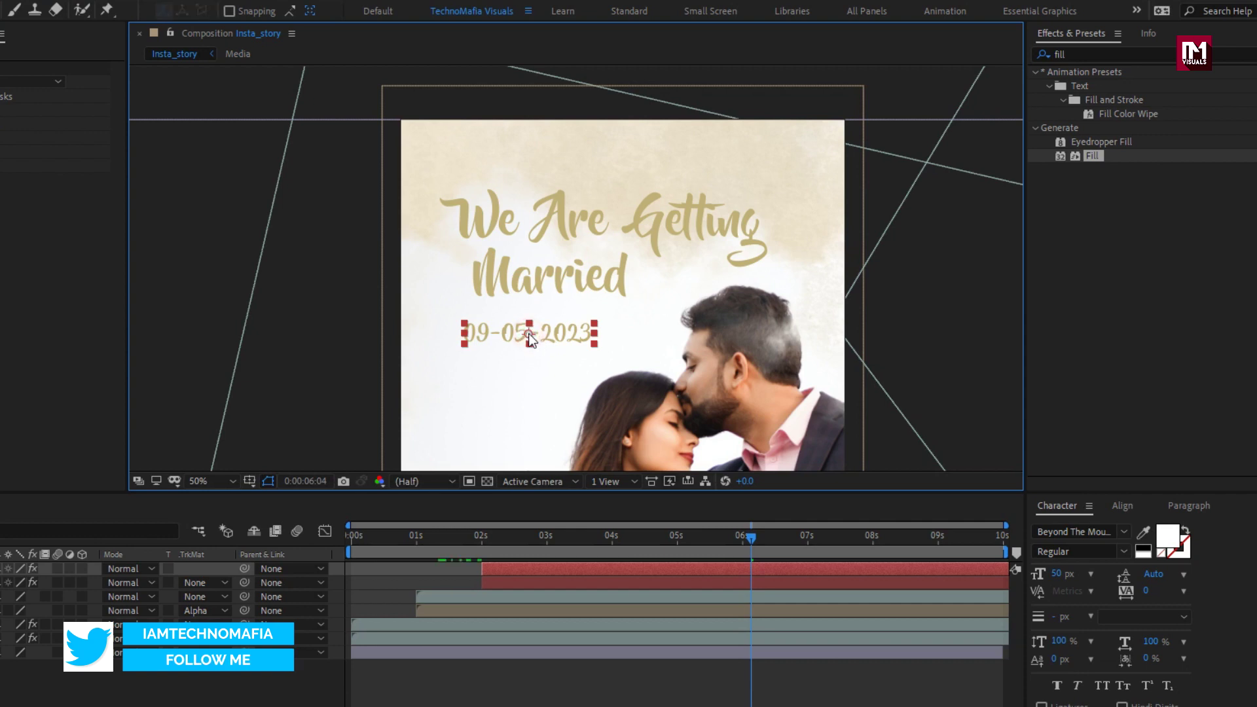
- Trim the date layer to start at 4 seconds and preview it appearing
drag(487, 543, 613, 543)
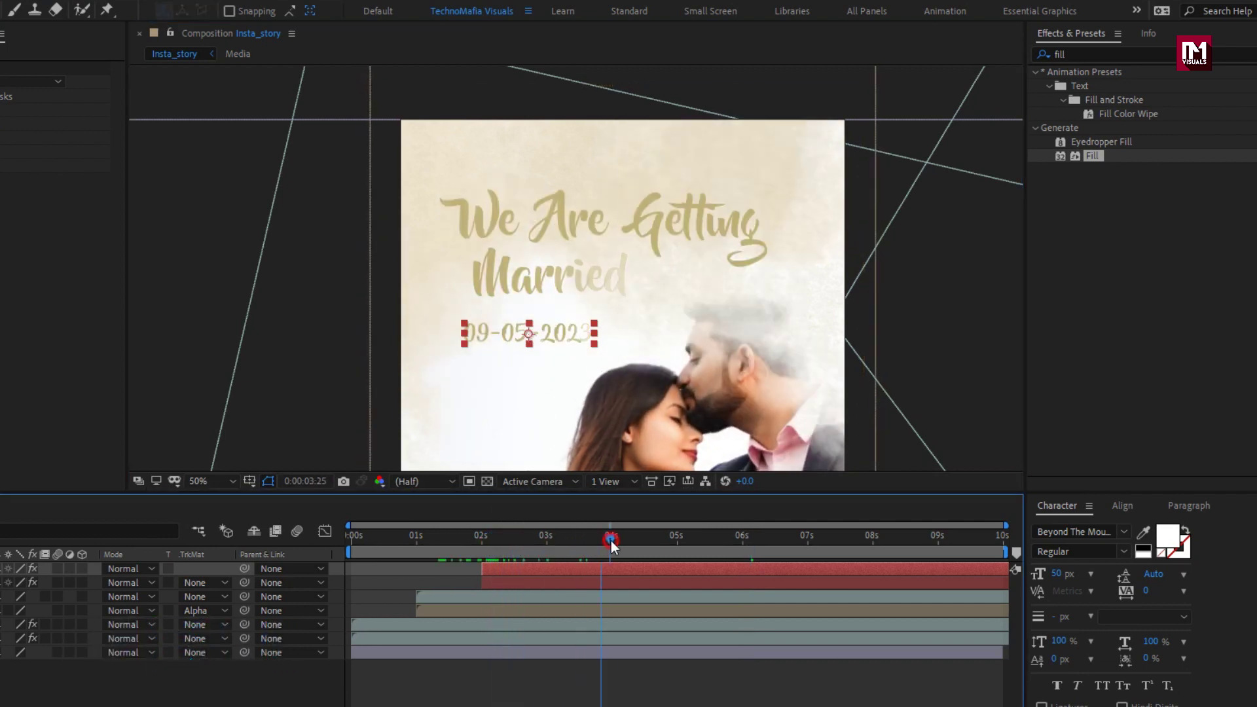
key(alt+bracketleft)
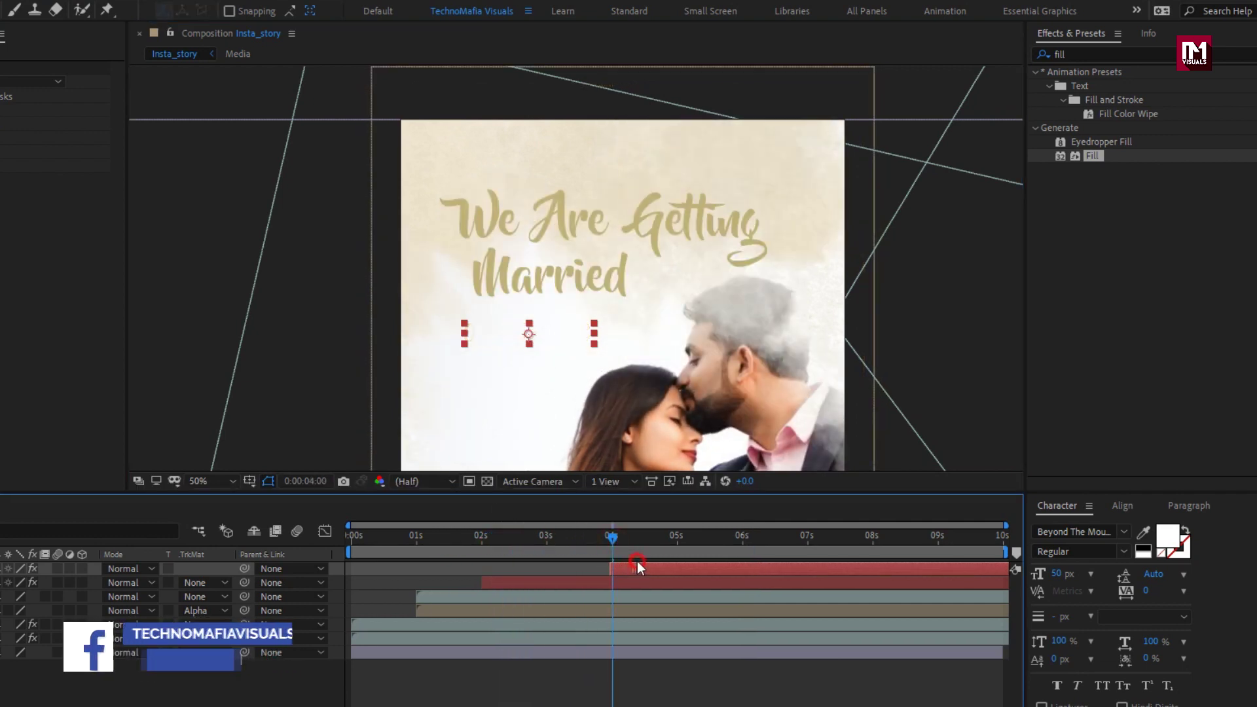
drag(612, 537, 792, 538)
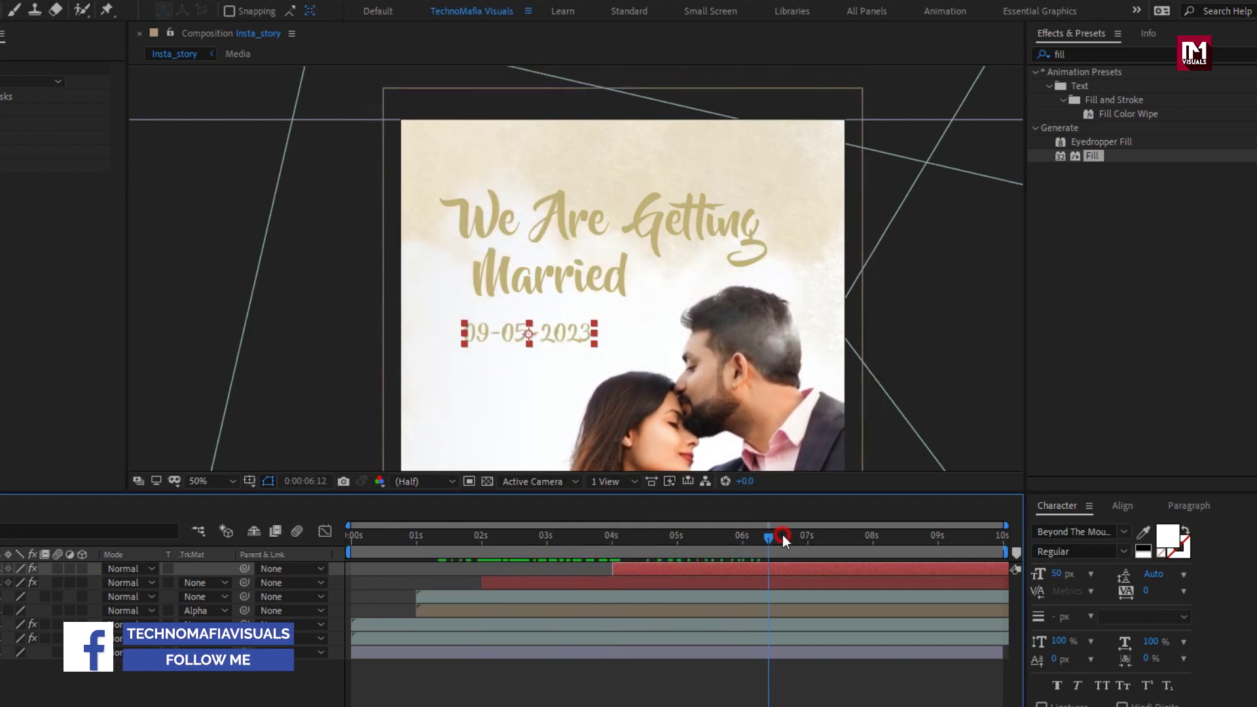
- Duplicate the date layer near the photo's bottom to hold 'Join In Our Celebration'
drag(485, 344, 426, 115)
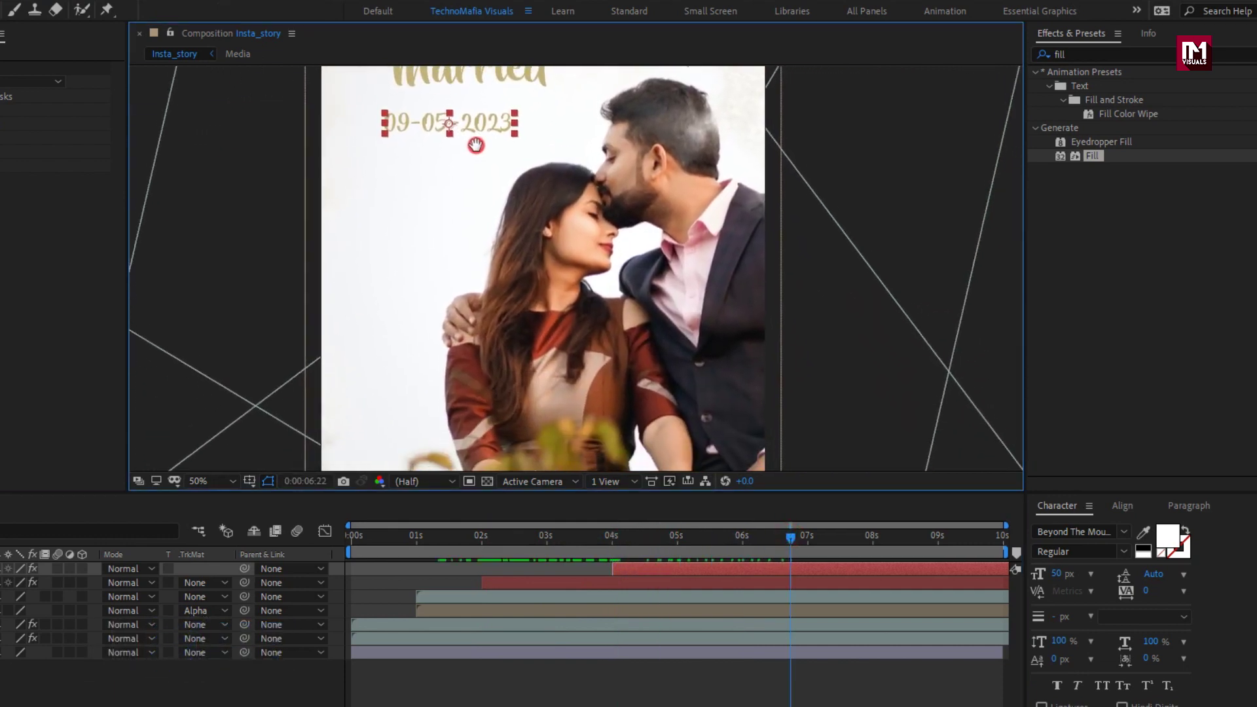
key(ctrl+d)
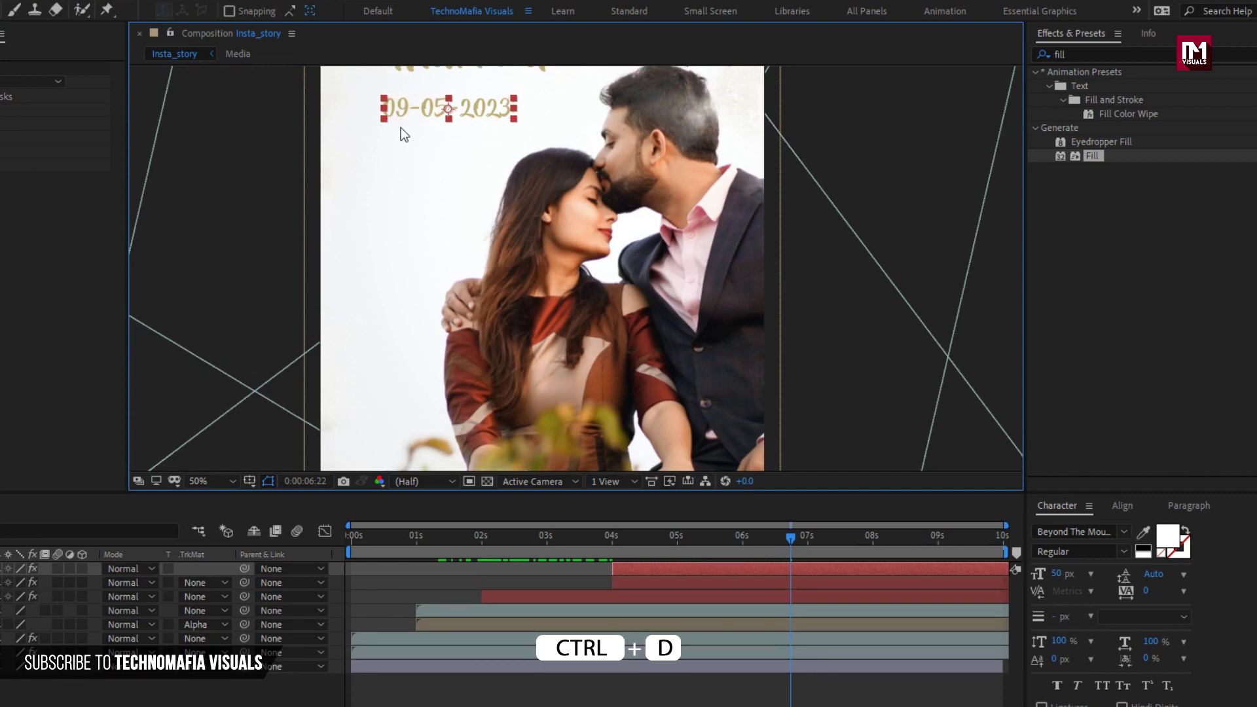
mouse_move(447, 110)
mouse_down()
mouse_move(560, 454)
mouse_move(505, 279)
mouse_up()
key(space)
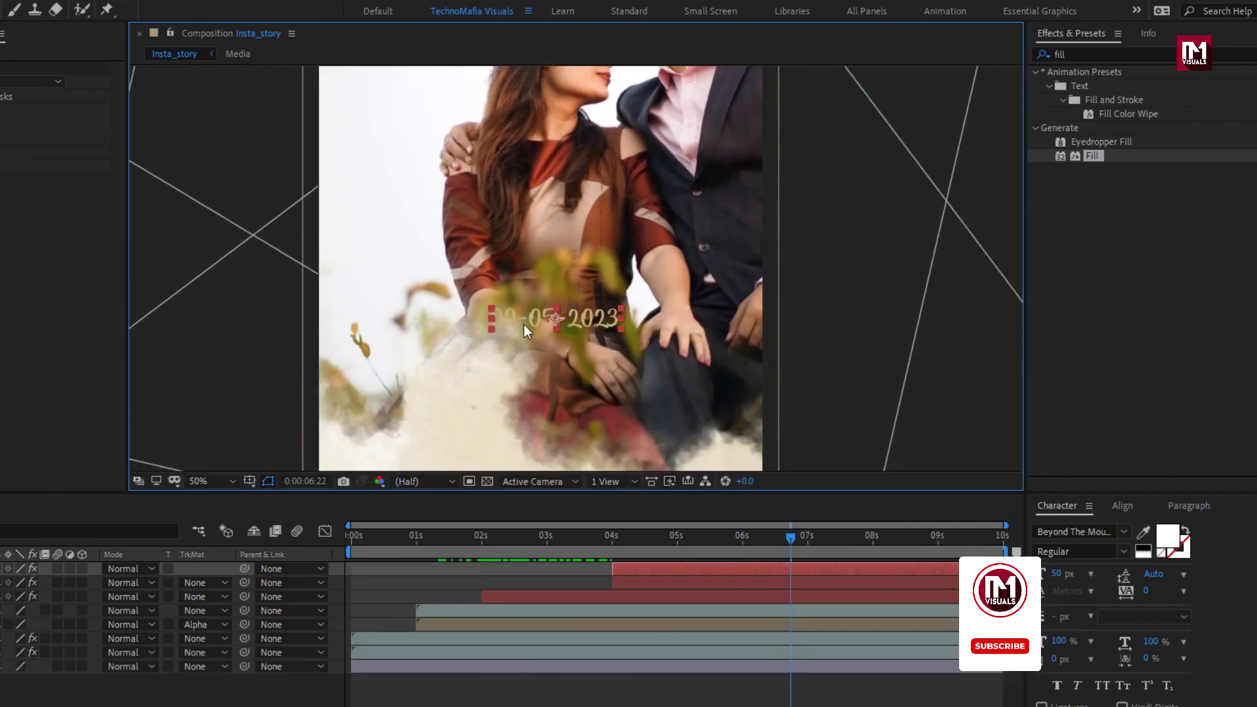
drag(511, 394, 497, 243)
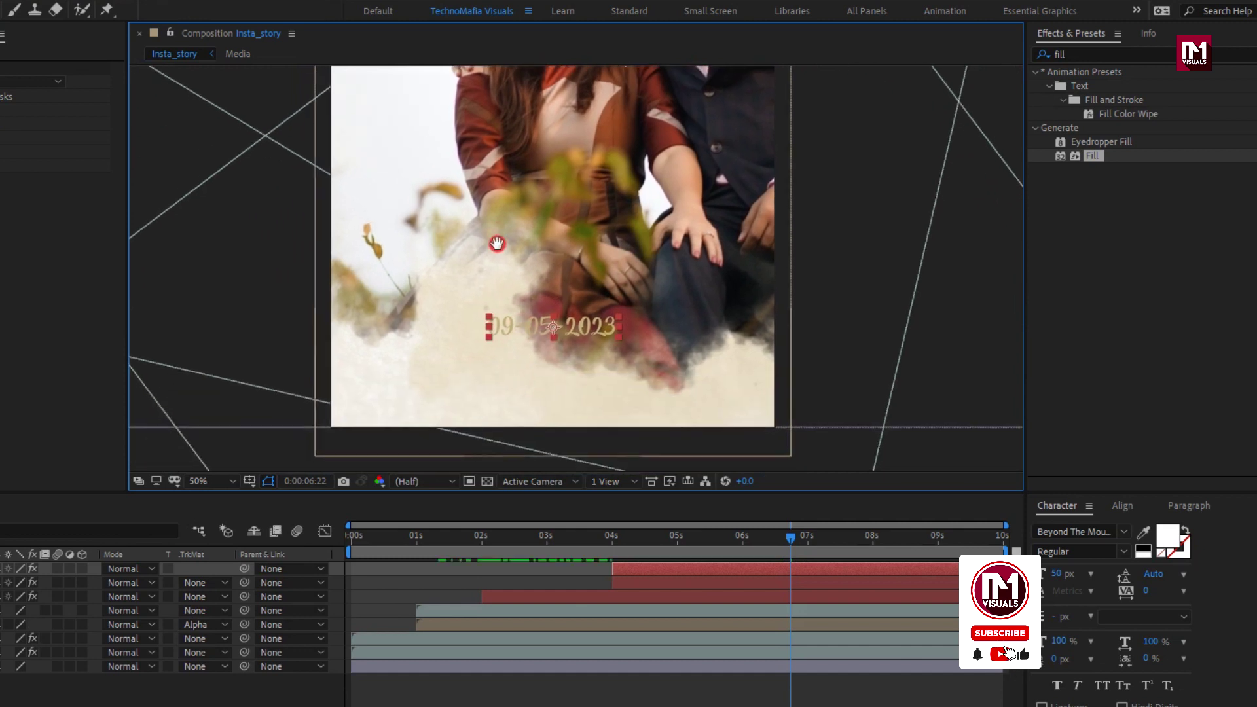
double_click(510, 353)
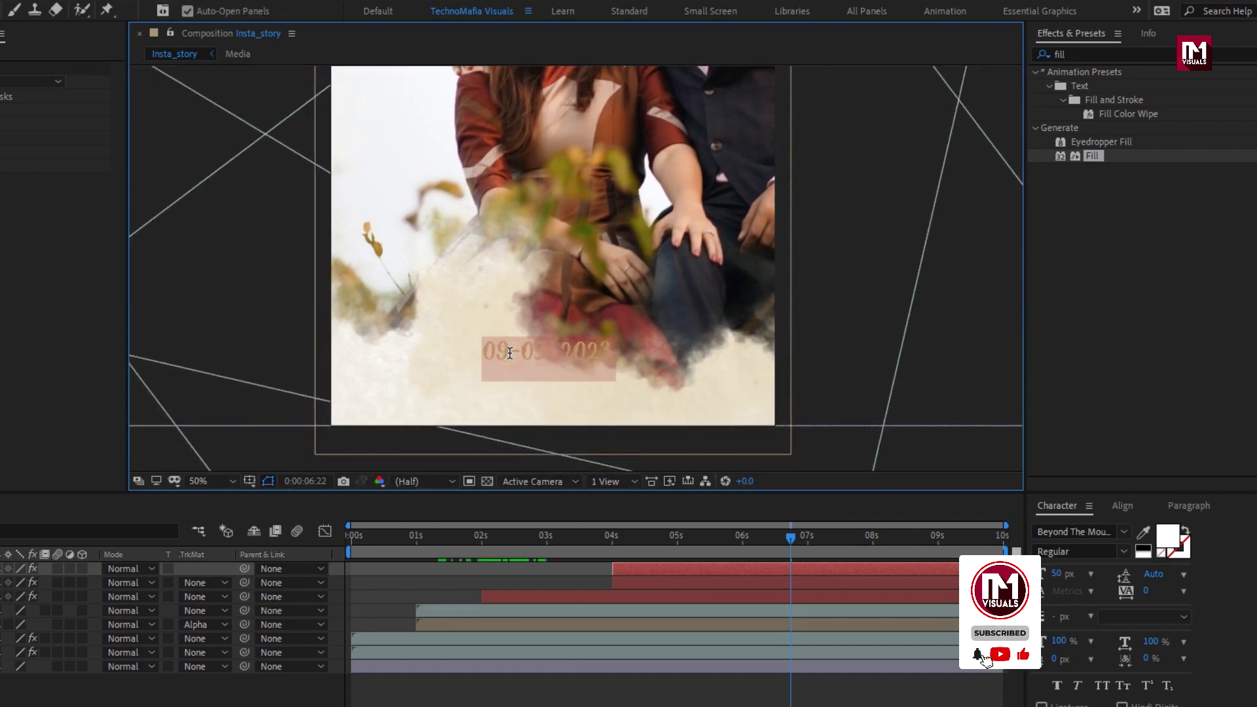
text(Joi)
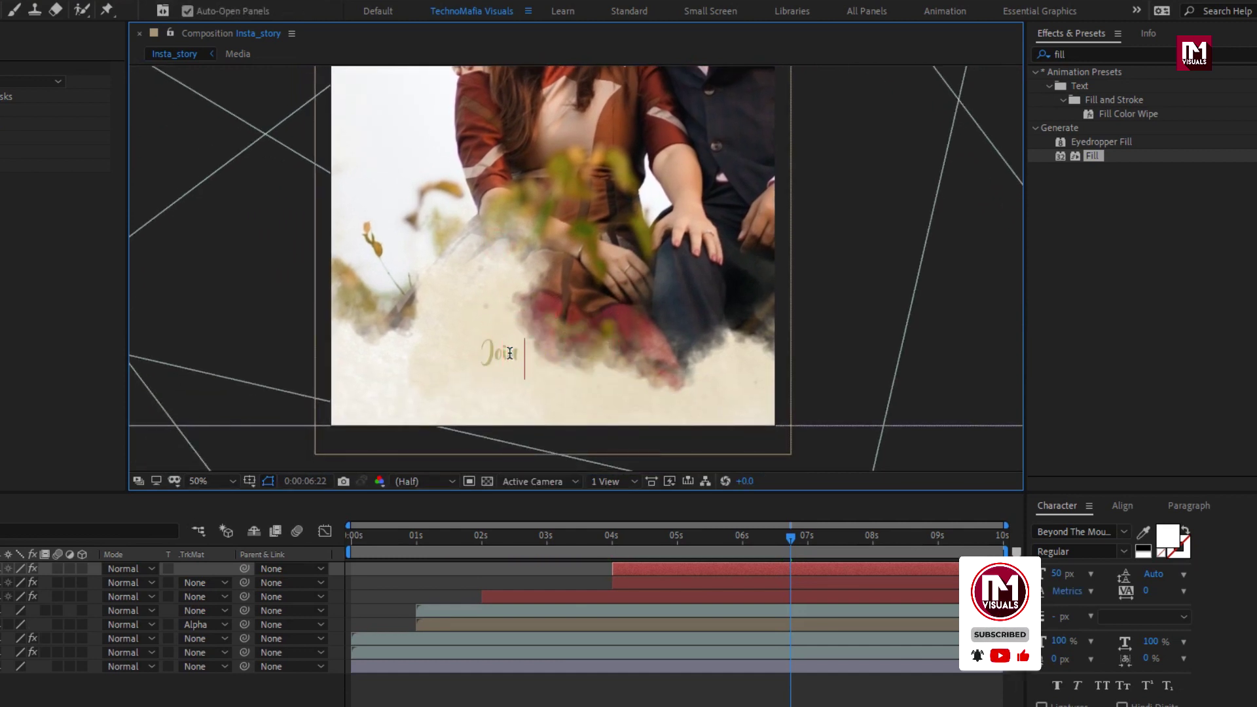
text(n W O)
text(ur Celebration)
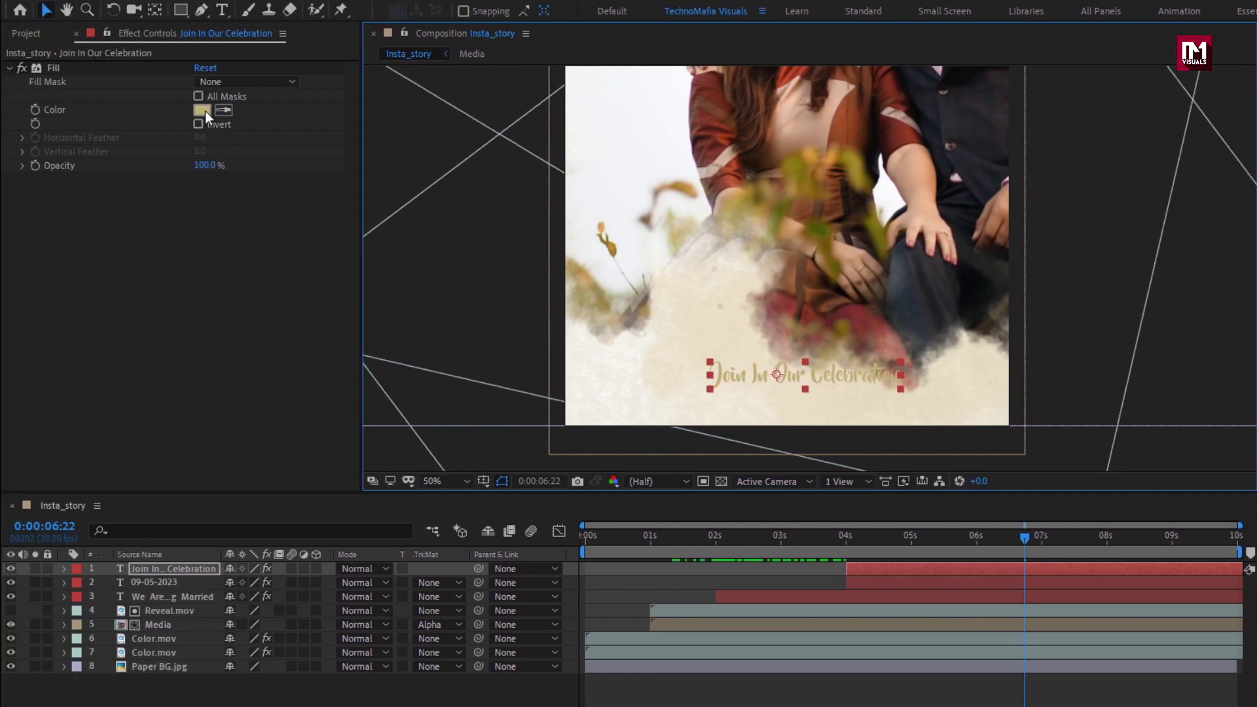
click(206, 110)
click(230, 271)
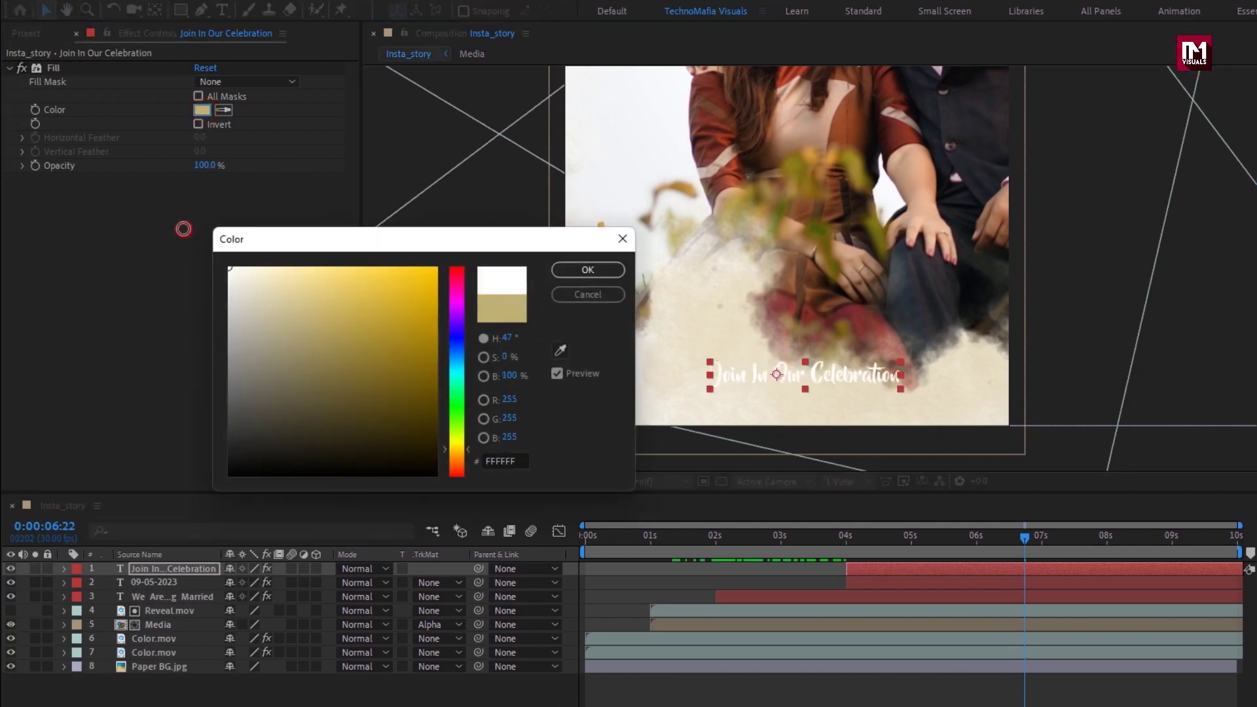
click(605, 268)
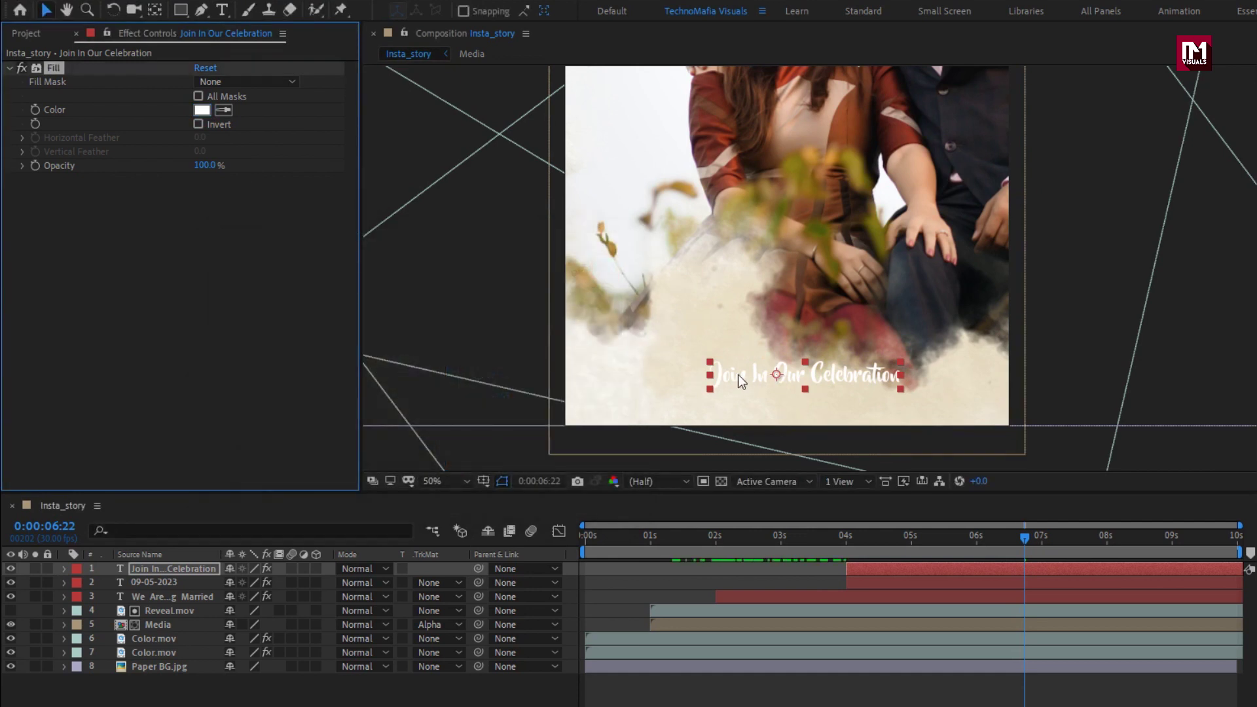
drag(749, 374, 725, 378)
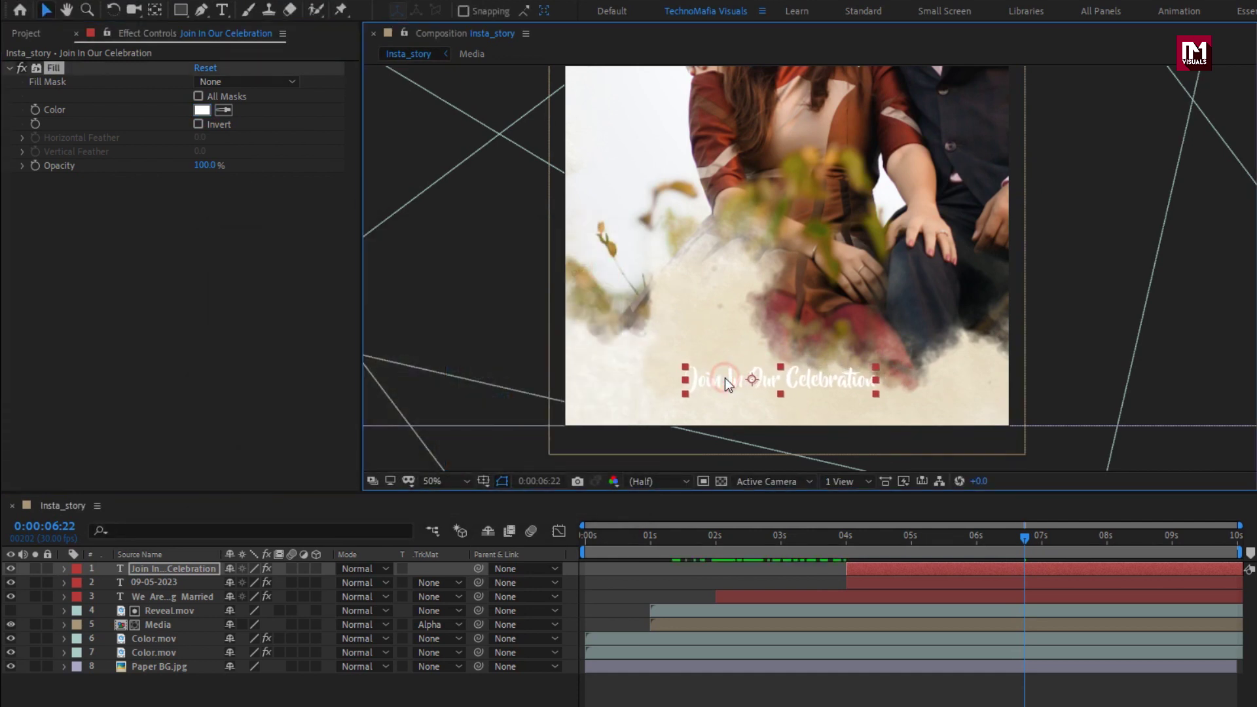
click(912, 537)
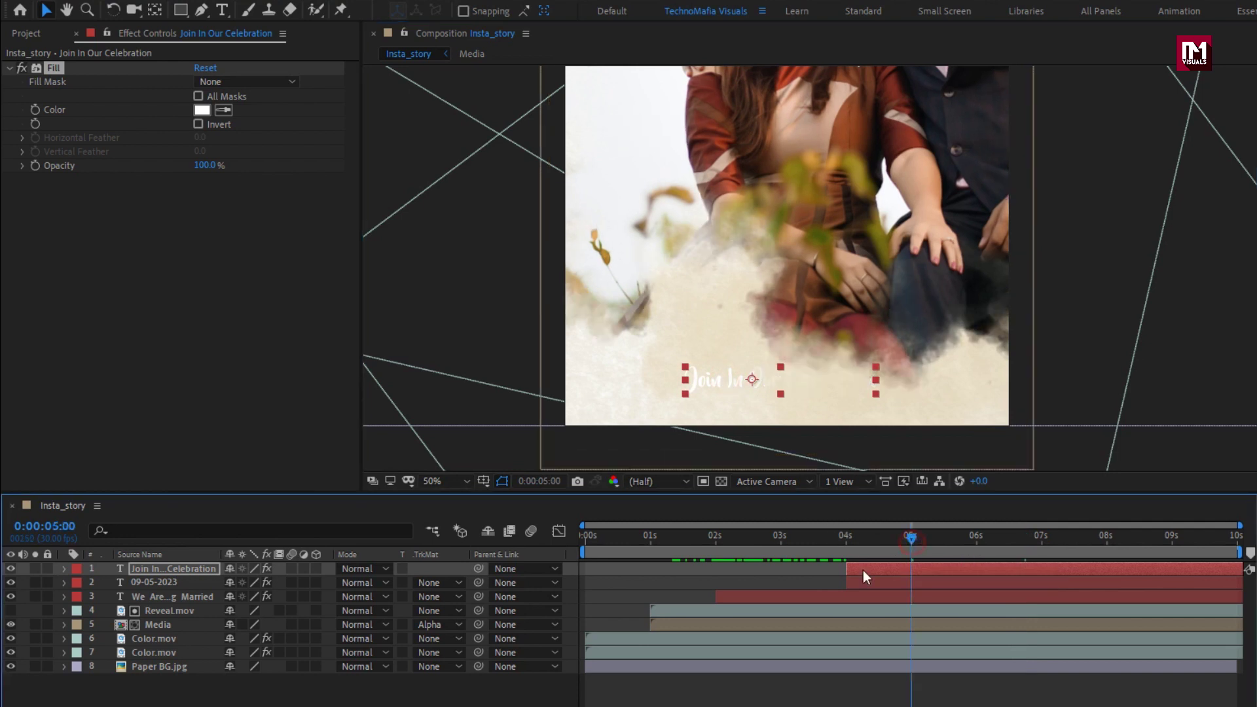
mouse_move(850, 569)
mouse_down()
mouse_move(1167, 537)
mouse_move(912, 538)
mouse_up()
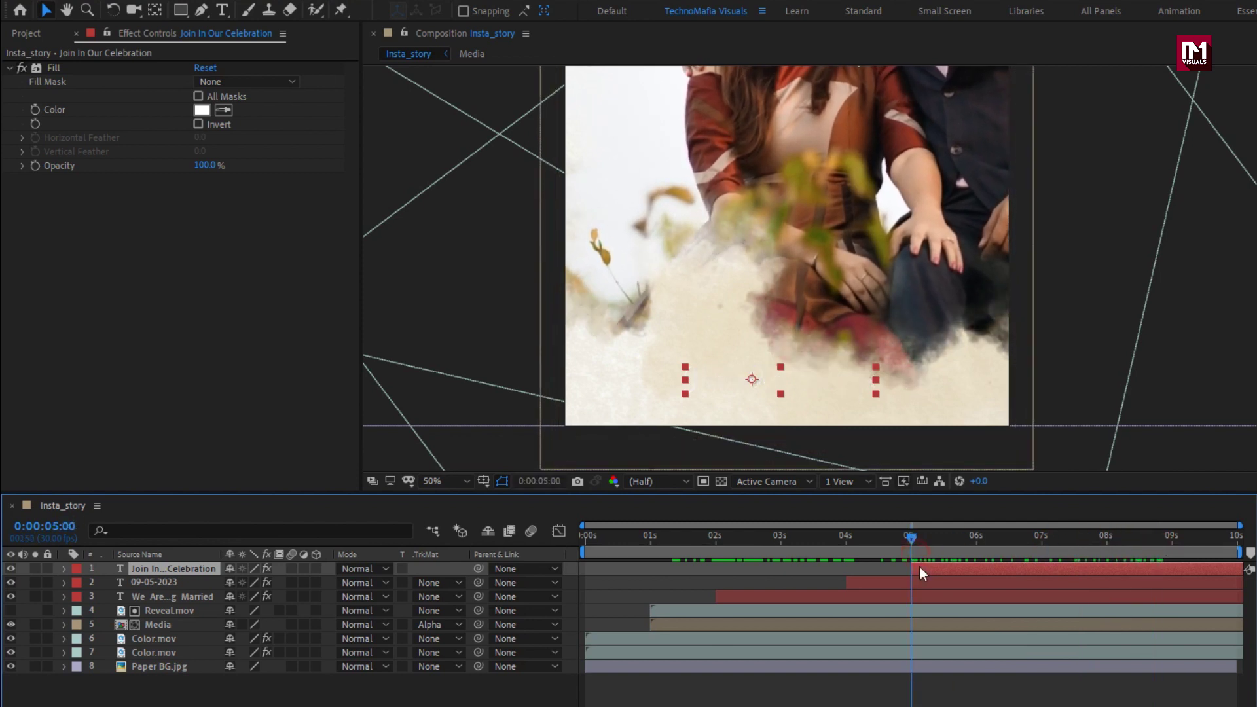
scroll(461, 509, down, 1)
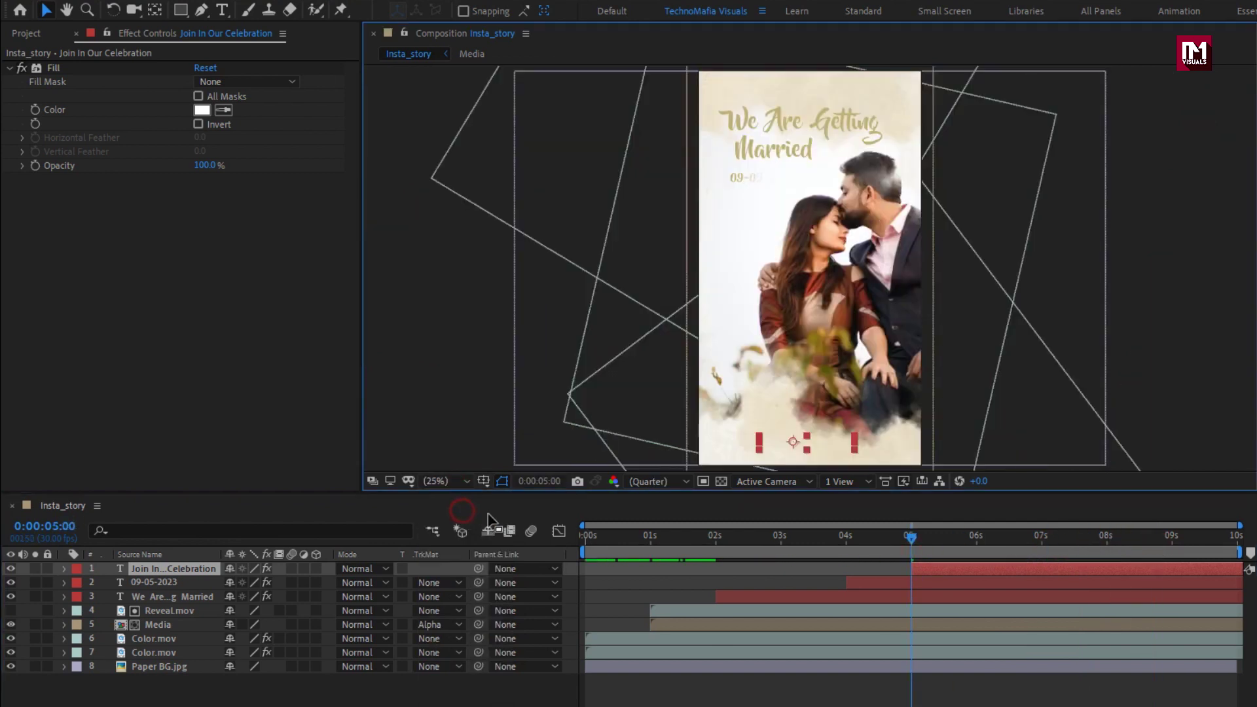
mouse_move(586, 537)
mouse_down()
mouse_move(1236, 535)
mouse_move(609, 535)
mouse_move(1218, 534)
mouse_up()
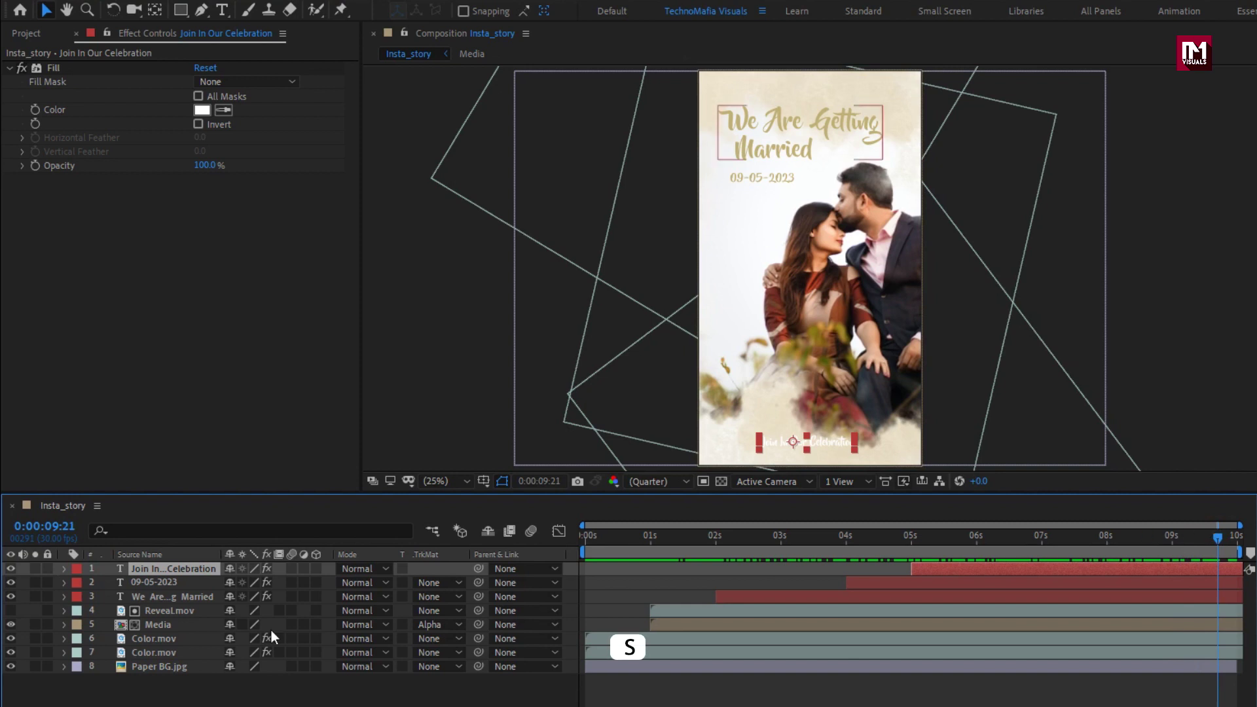
- Keyframe the title's scale at 100% at 9:29 and 120% at 2:00, then preview
click(184, 599)
key(s)
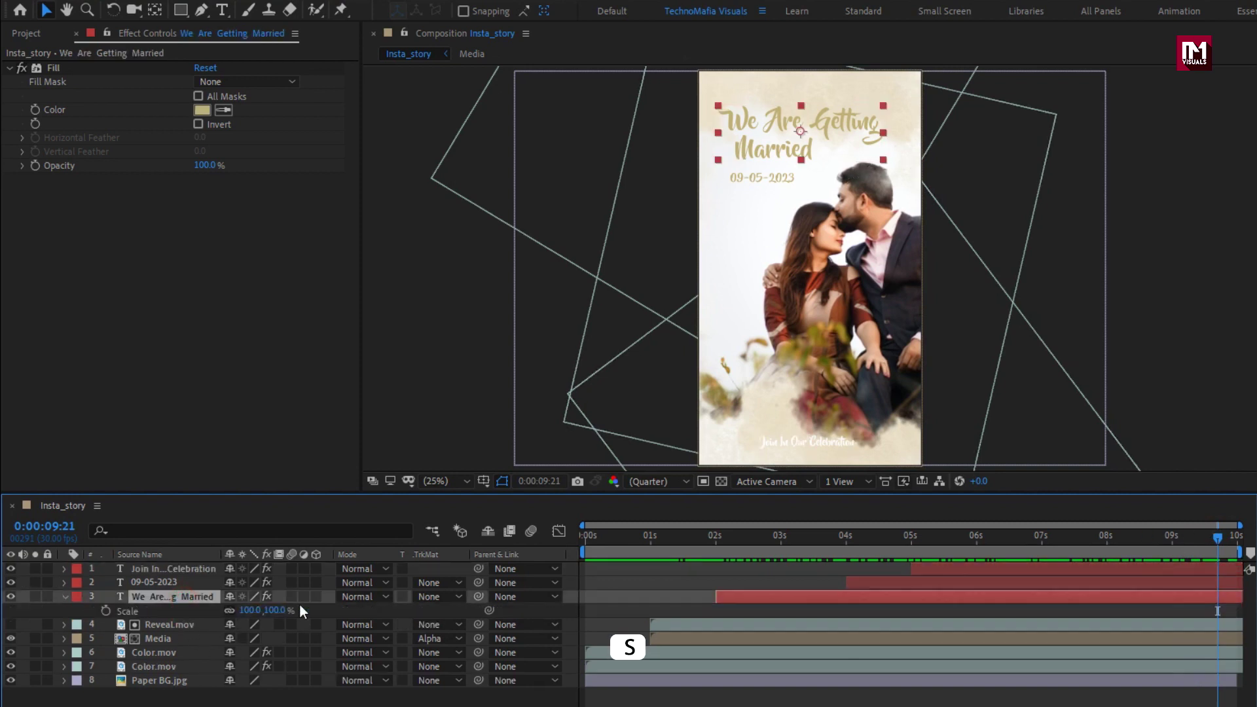
drag(1223, 541, 1245, 544)
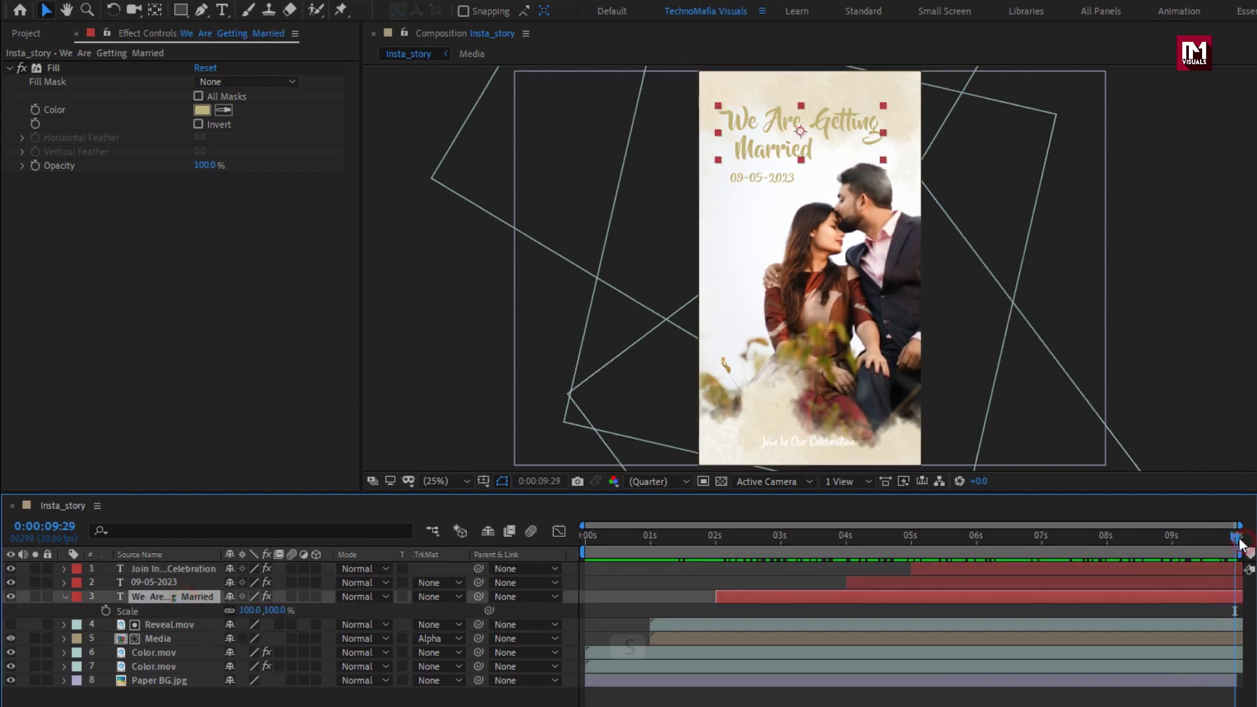
click(106, 611)
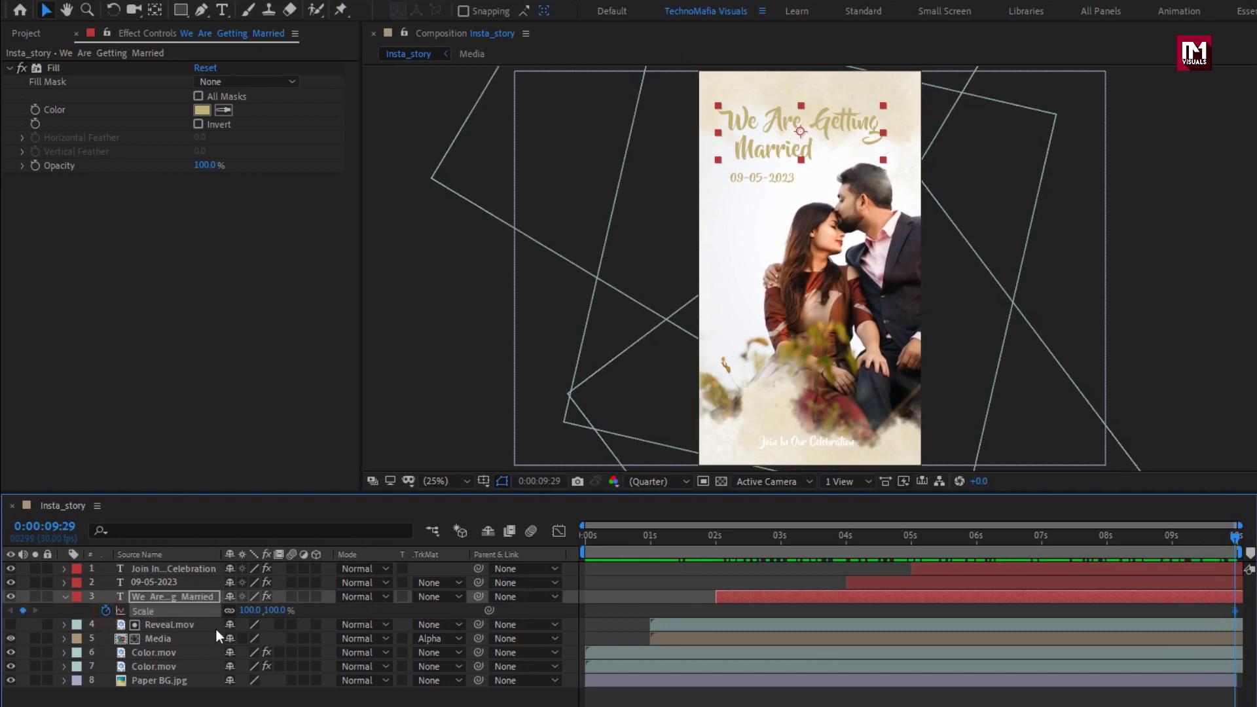
drag(981, 536, 716, 548)
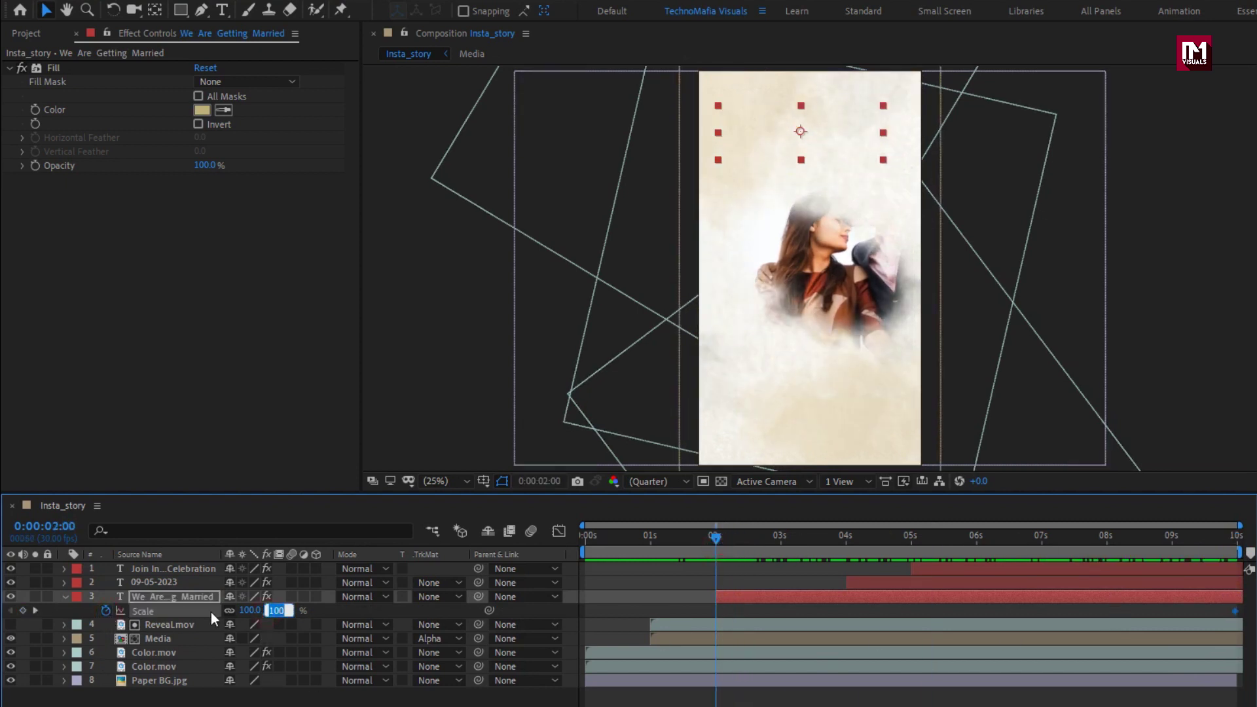
text(120)
key(Return)
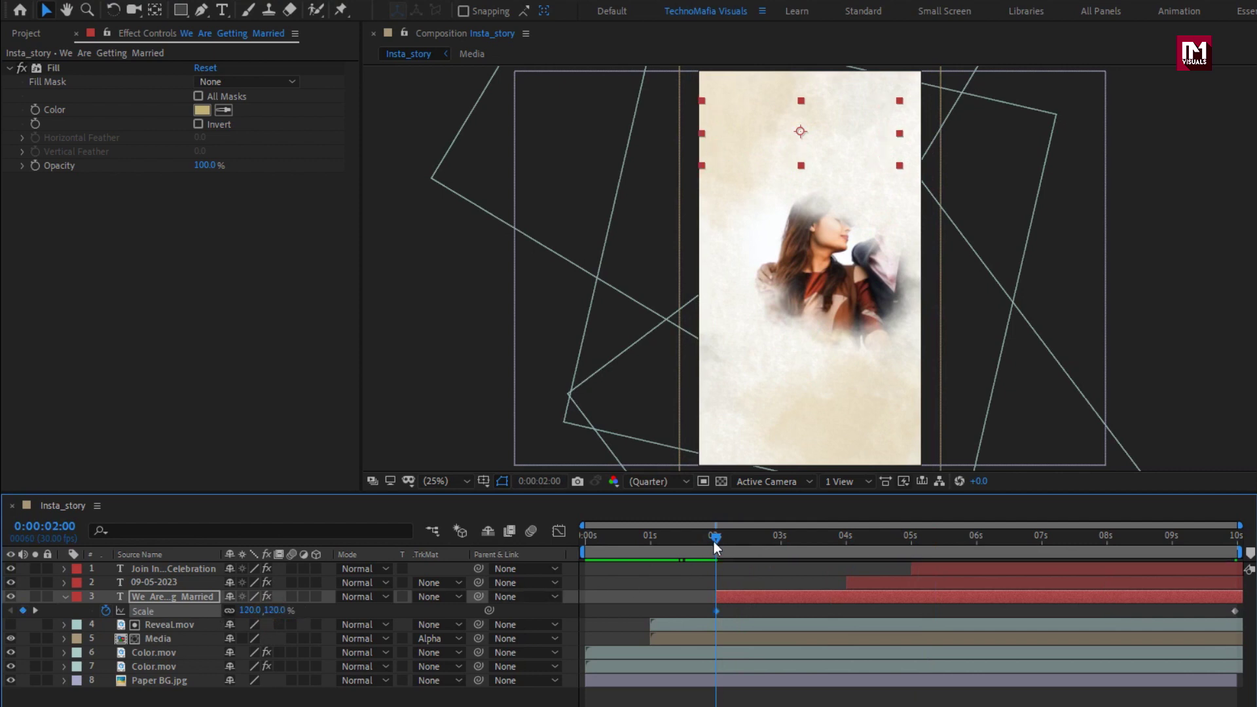
drag(718, 537, 1168, 541)
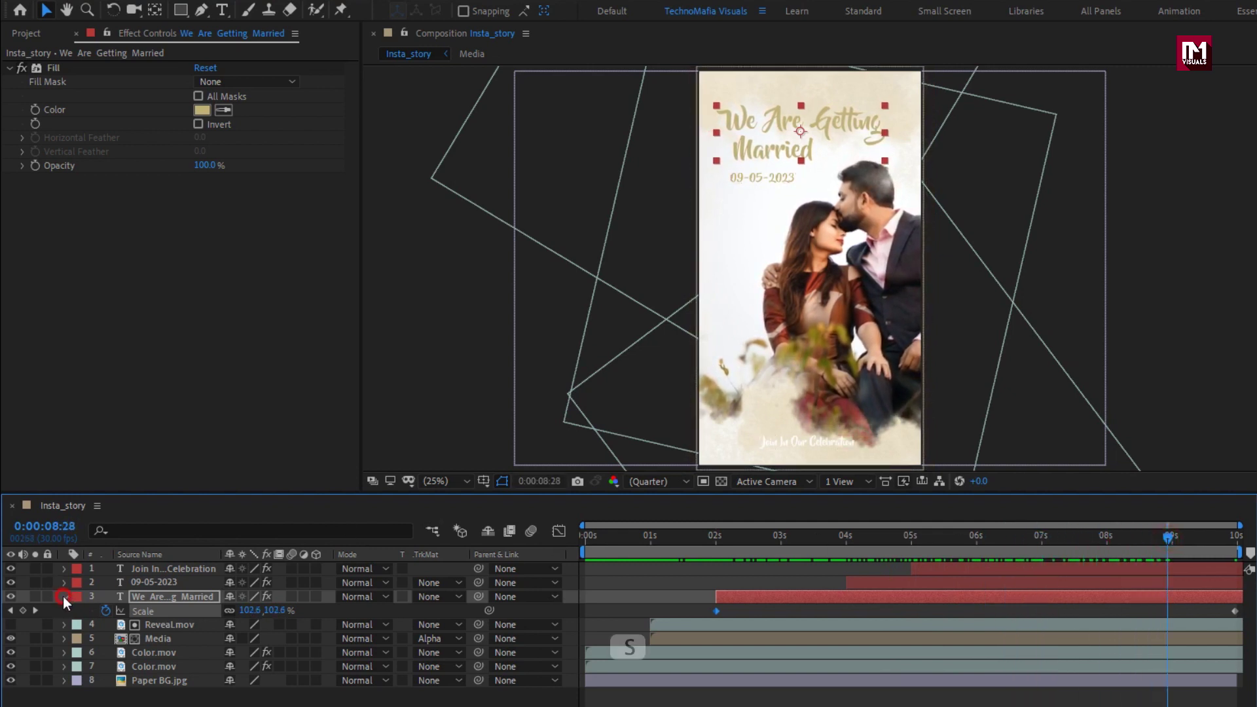
- Keyframe the 09-05-2023 date's Scale at 100% at 9:29 and 120% at 4:01
key(s)
click(153, 583)
key(s)
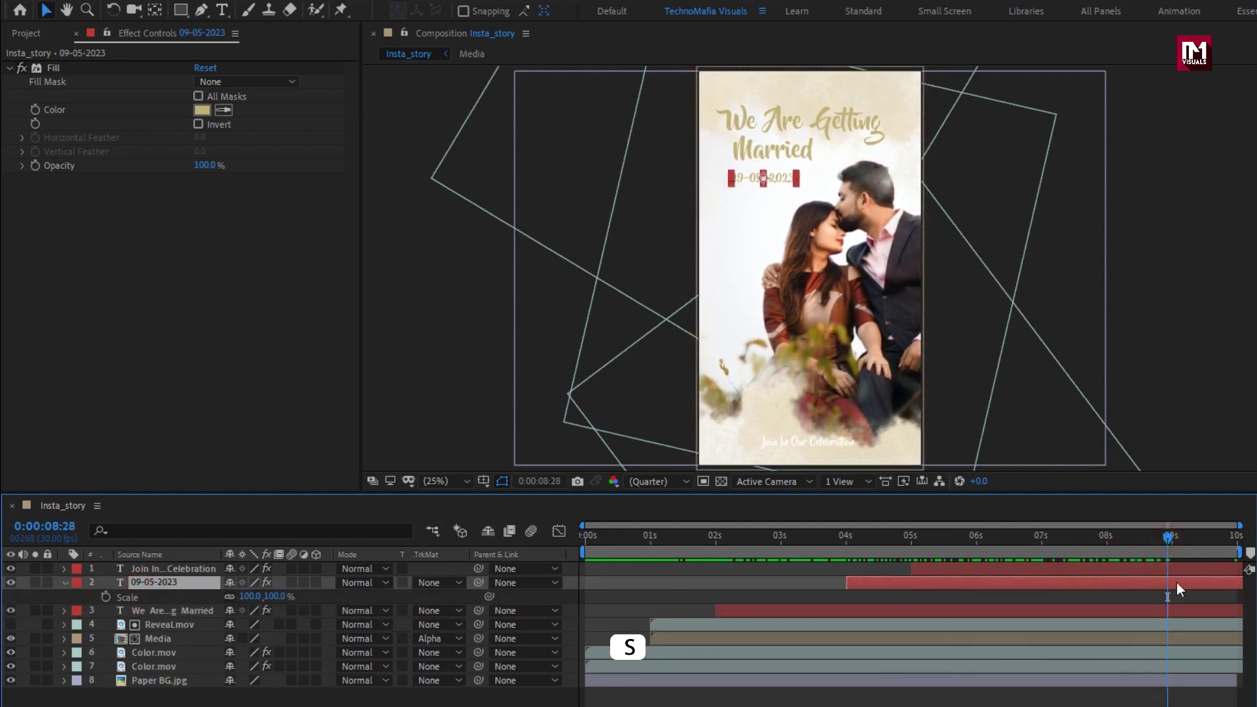
drag(1170, 537, 1249, 537)
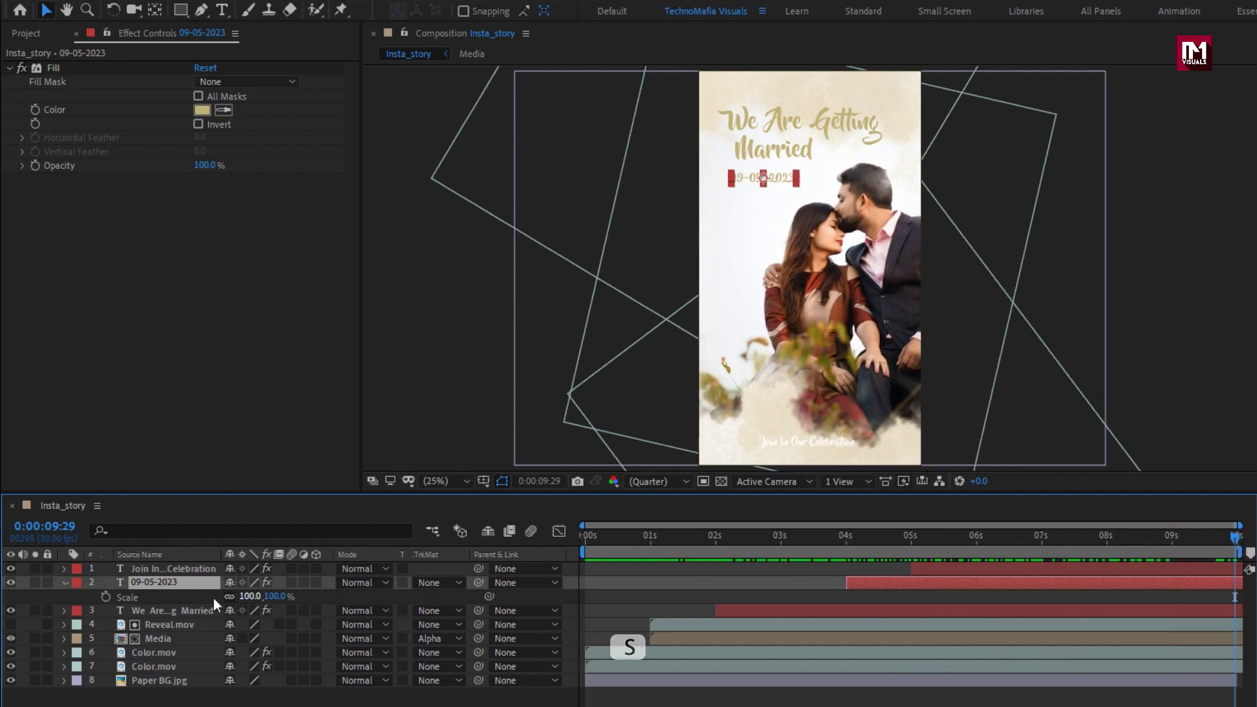
click(104, 596)
click(847, 537)
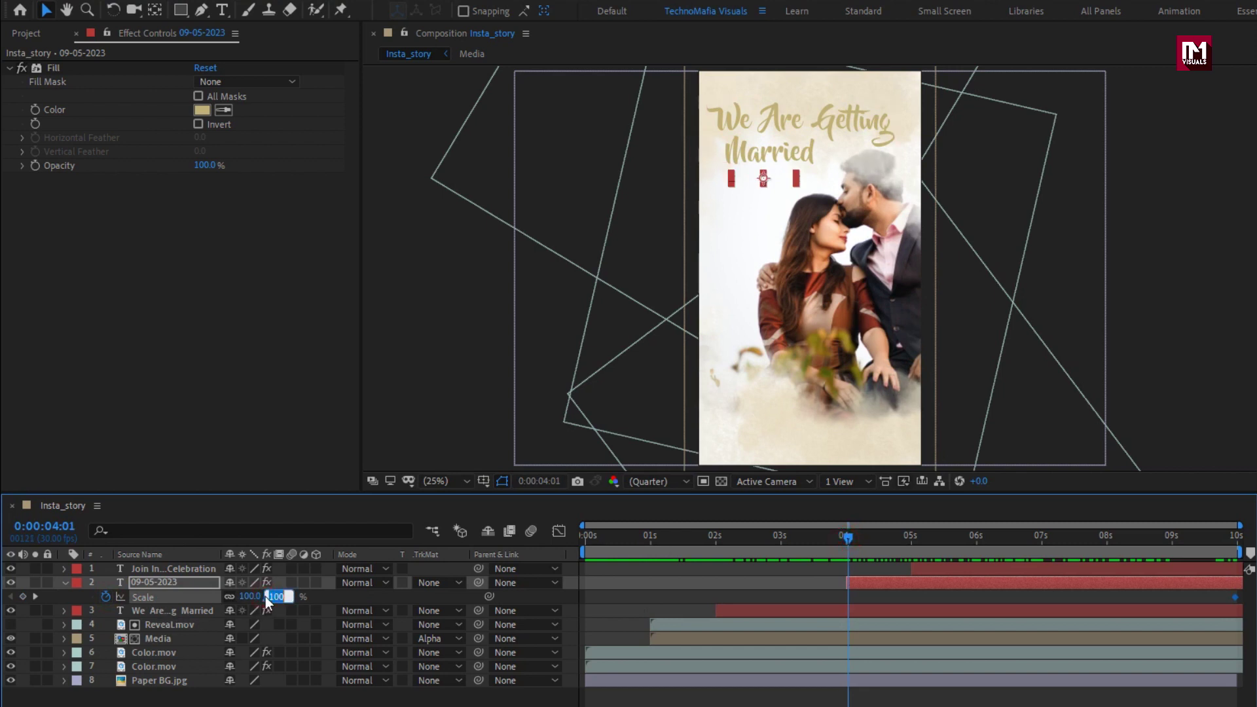
text(120)
key(Return)
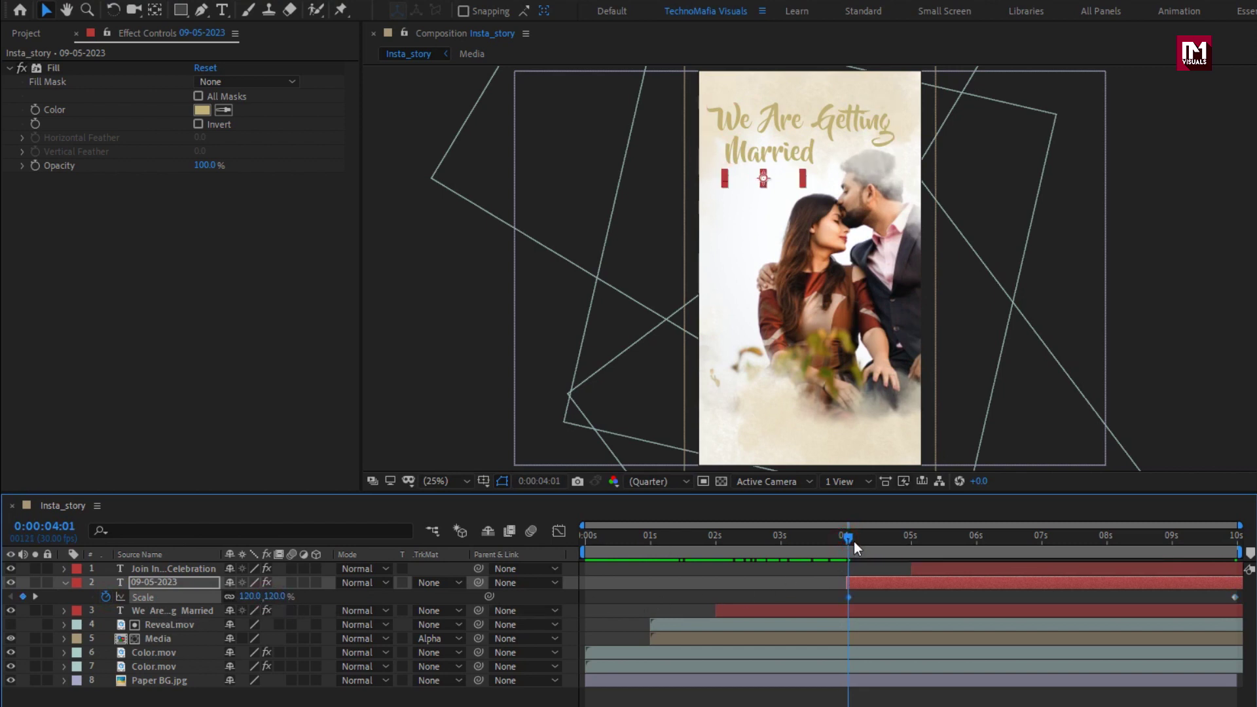
drag(854, 541, 1152, 543)
- Keyframe the Join In Our Celebration text's Scale at 100% at 9:29 and 120% at 4:29
click(63, 581)
click(143, 571)
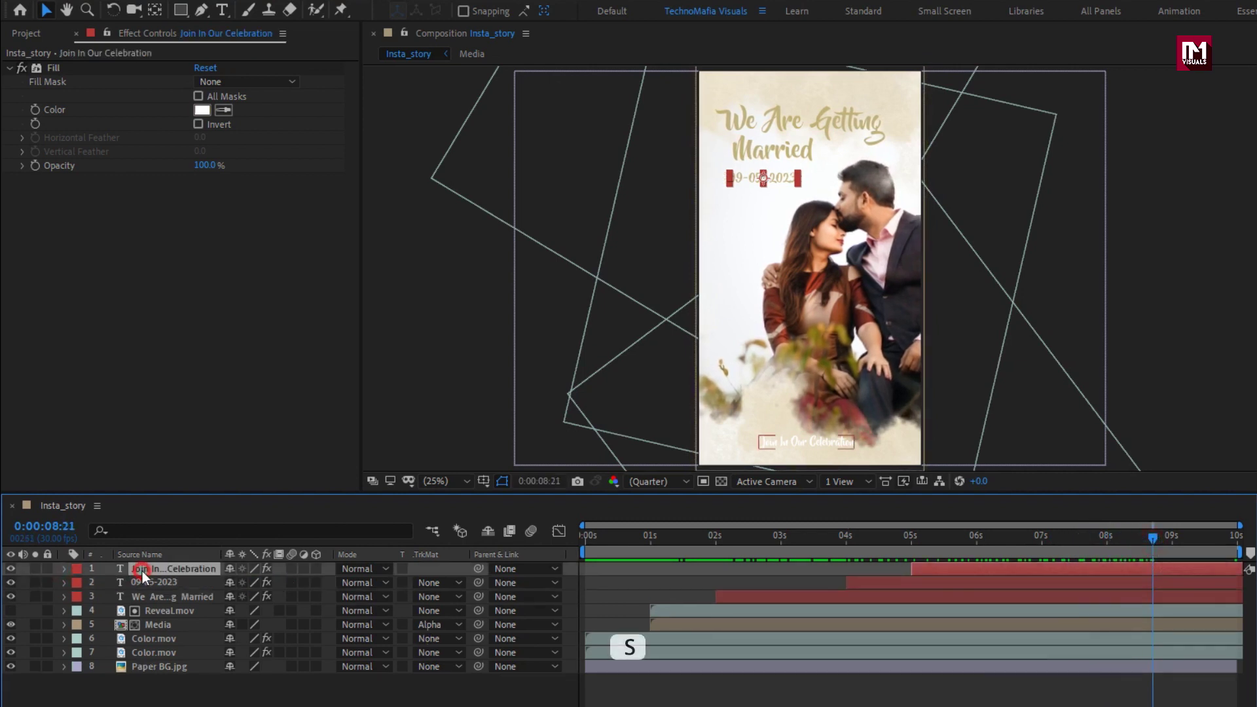
key(s)
click(1234, 540)
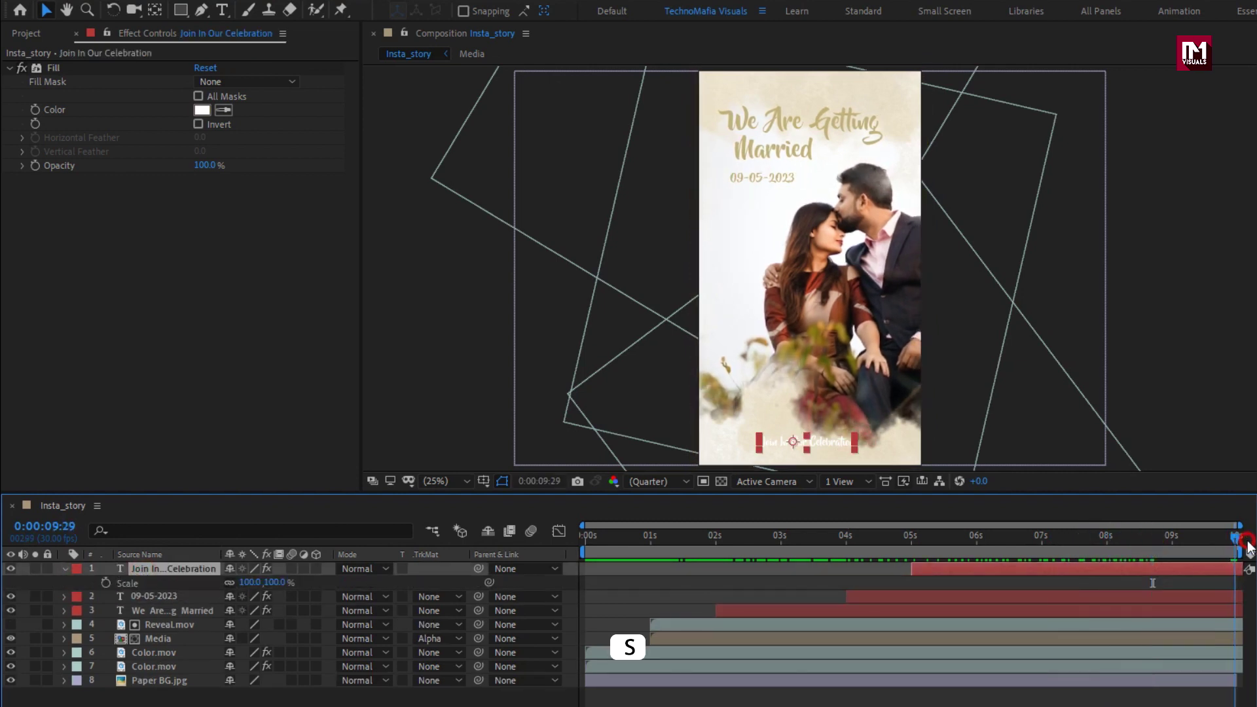
click(105, 583)
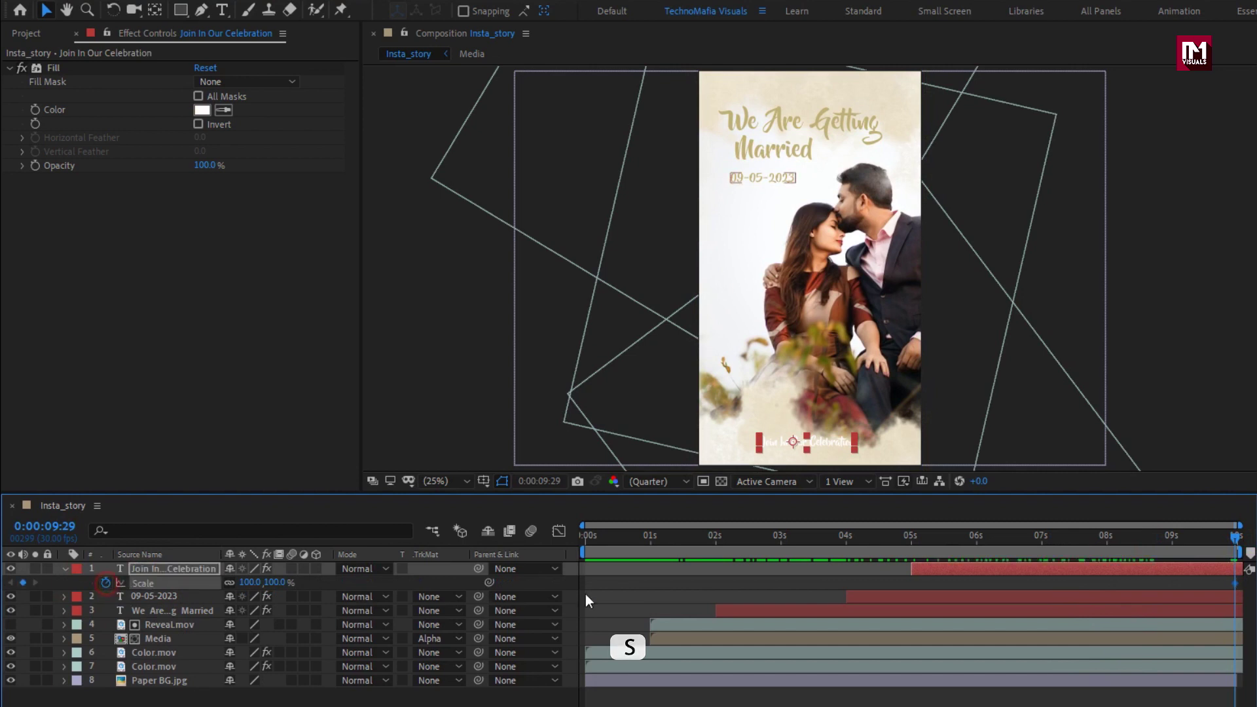
click(910, 536)
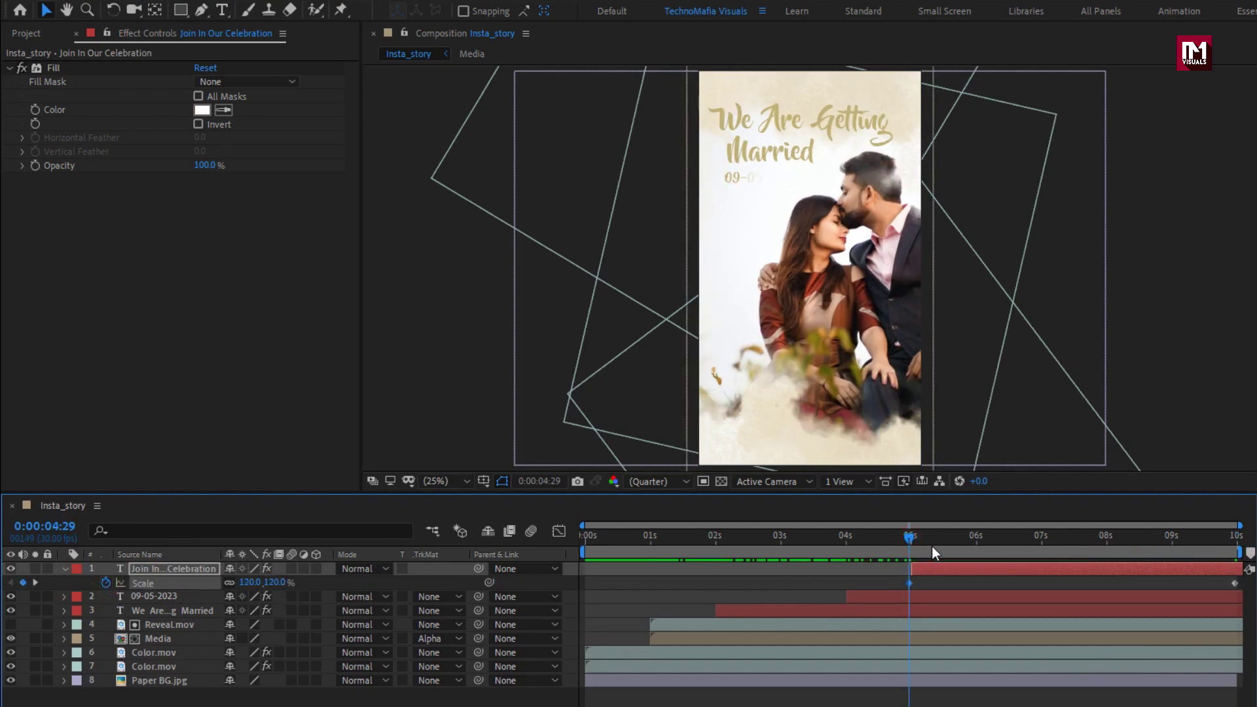
drag(933, 541, 1183, 540)
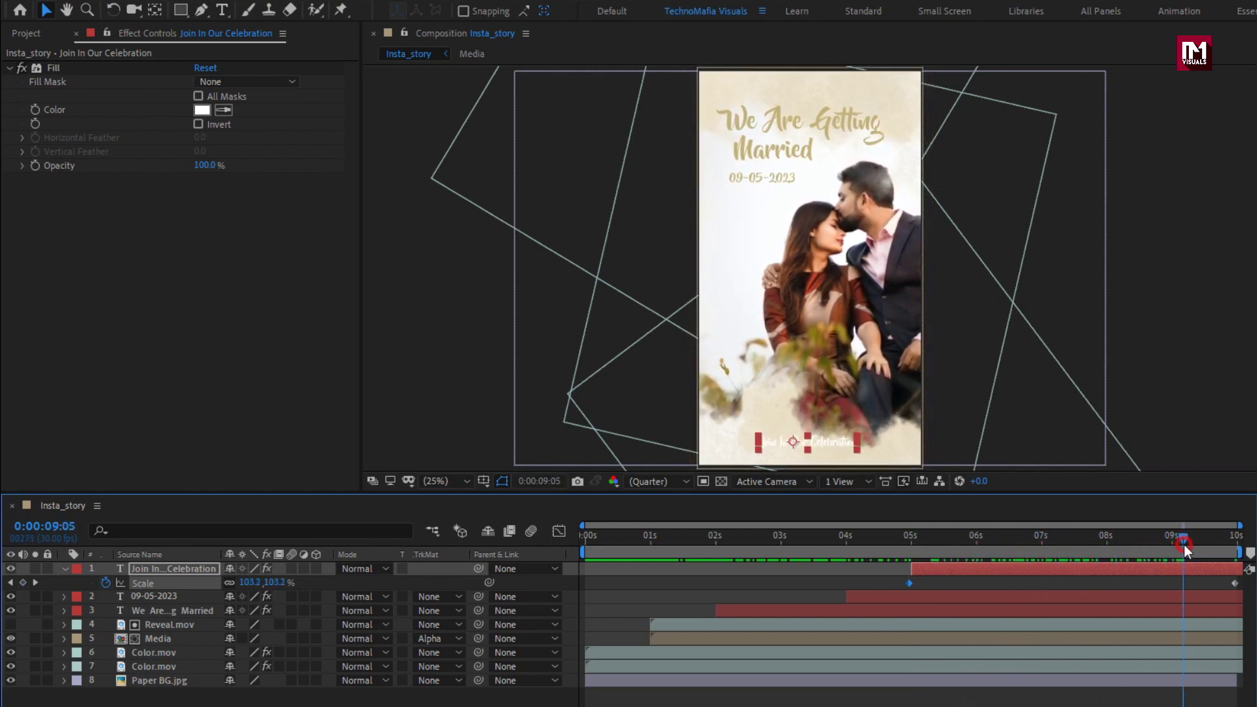
- Add particle_Dust.mov from the Project panel as the top layer of the timeline
click(72, 571)
click(590, 539)
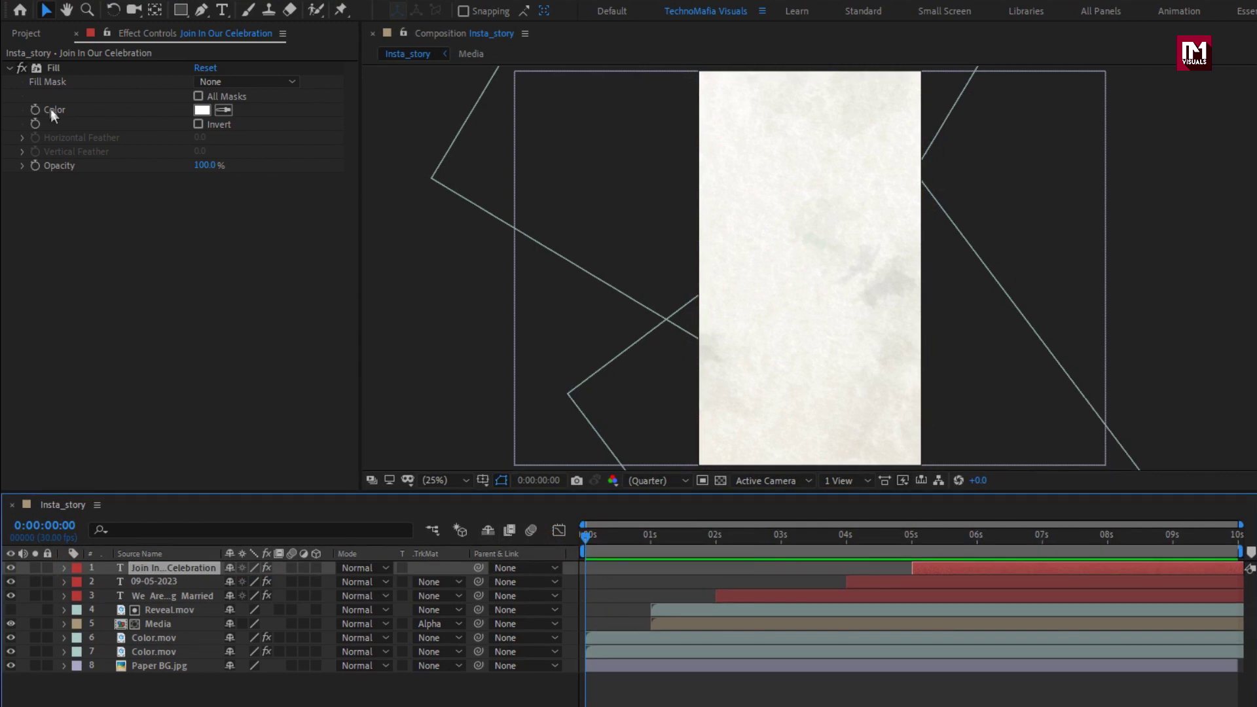
click(22, 33)
click(61, 198)
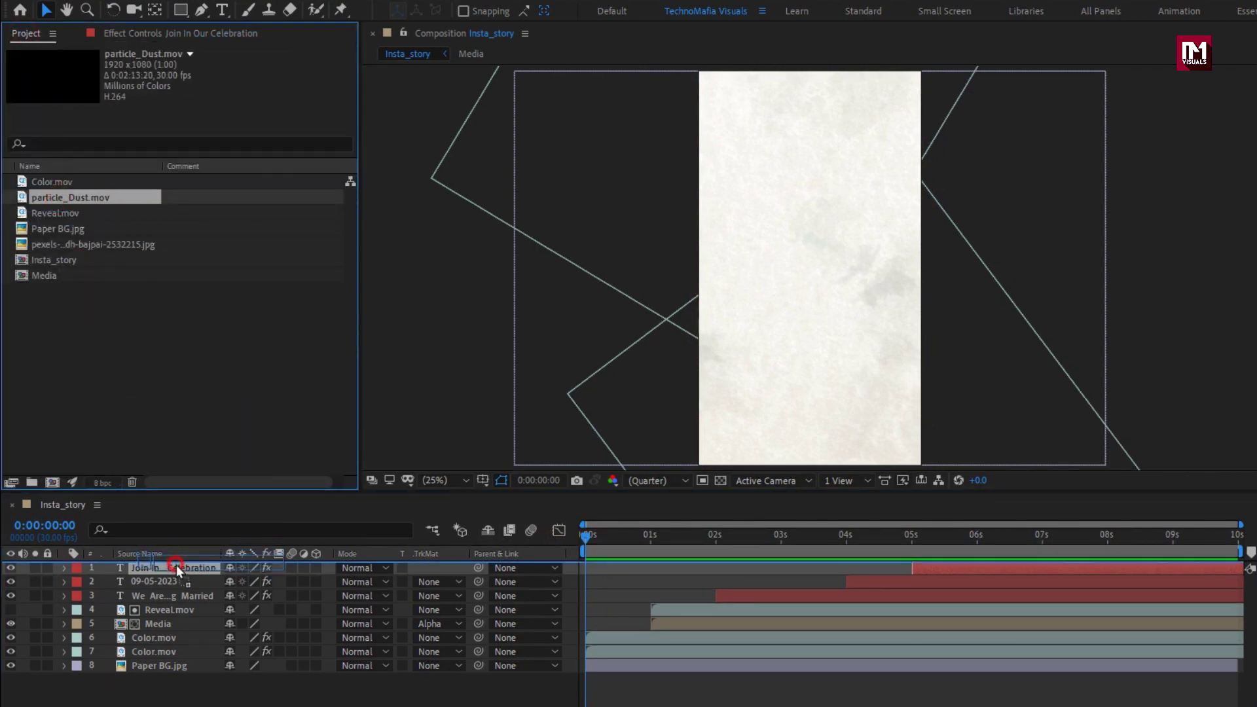
drag(175, 560, 175, 565)
- Scale the dust layer to 179% and set its blending mode to Screen
key(s)
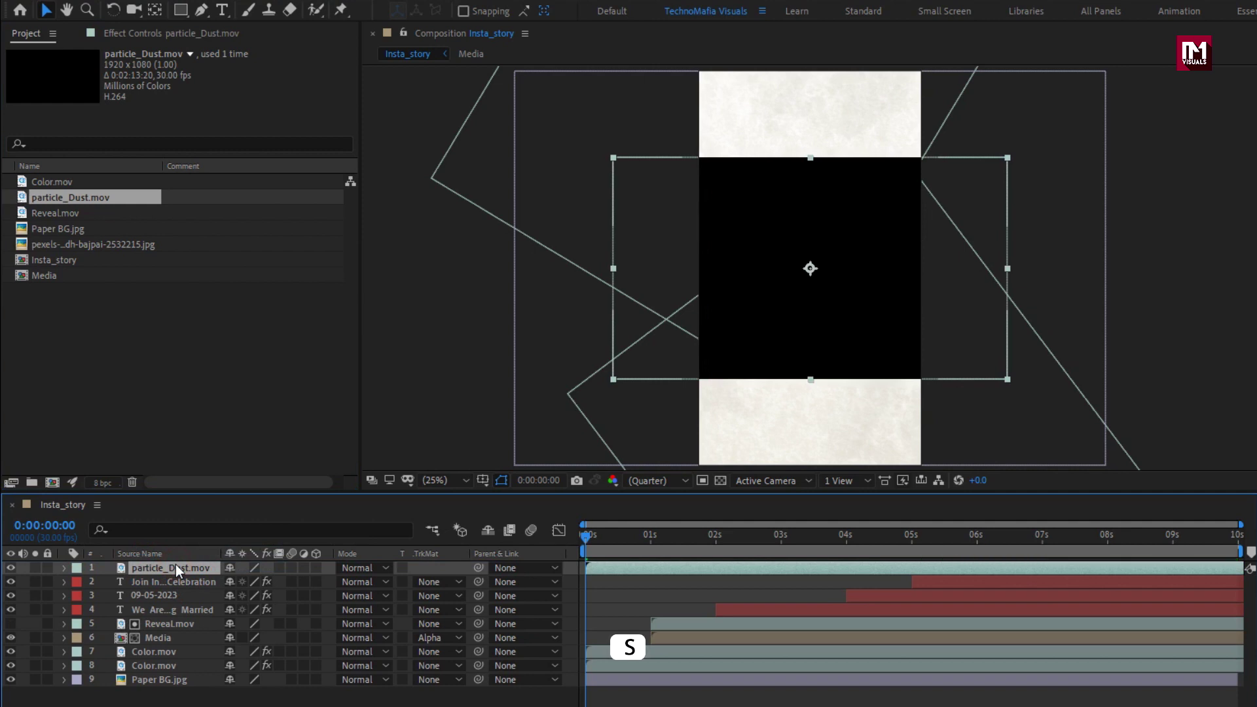
key(s)
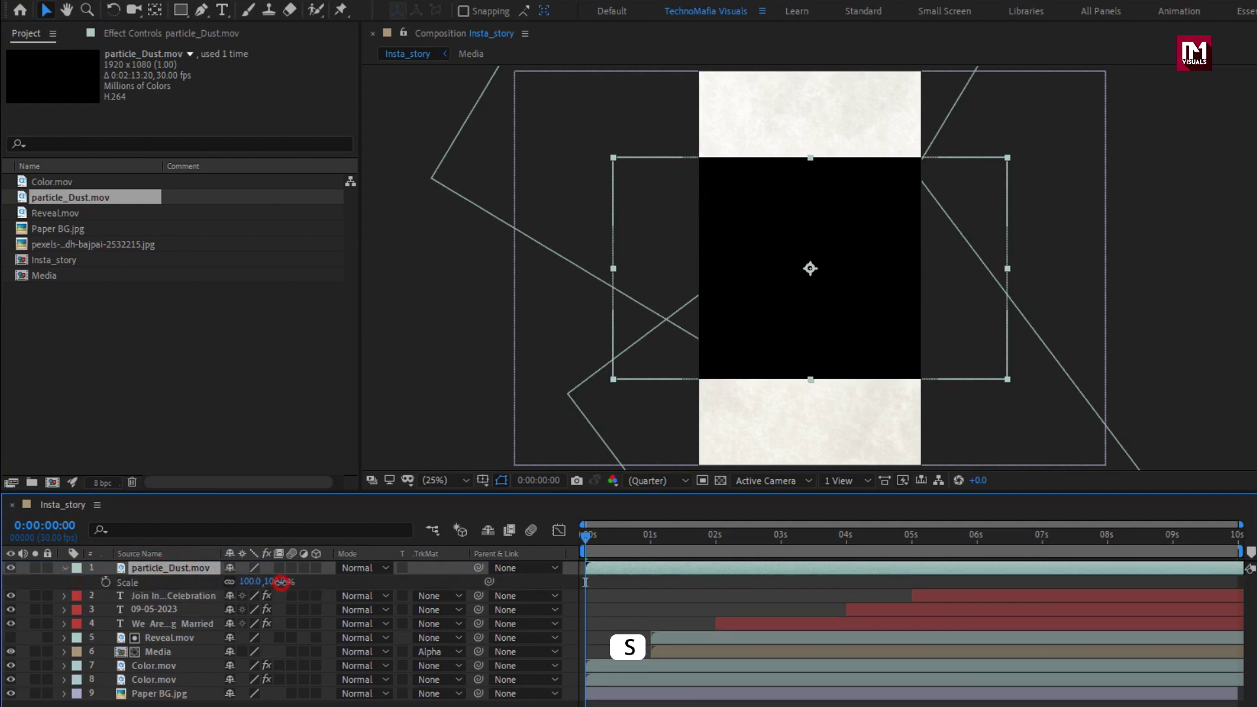
drag(270, 584, 339, 580)
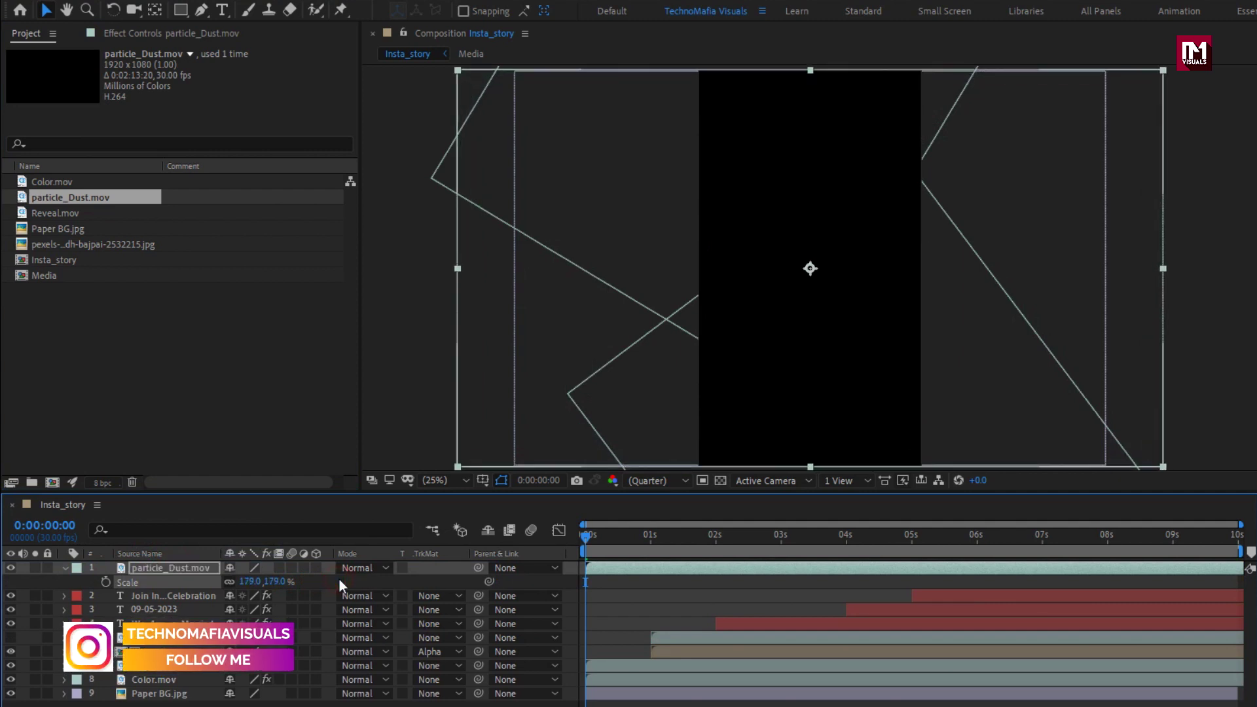
click(360, 569)
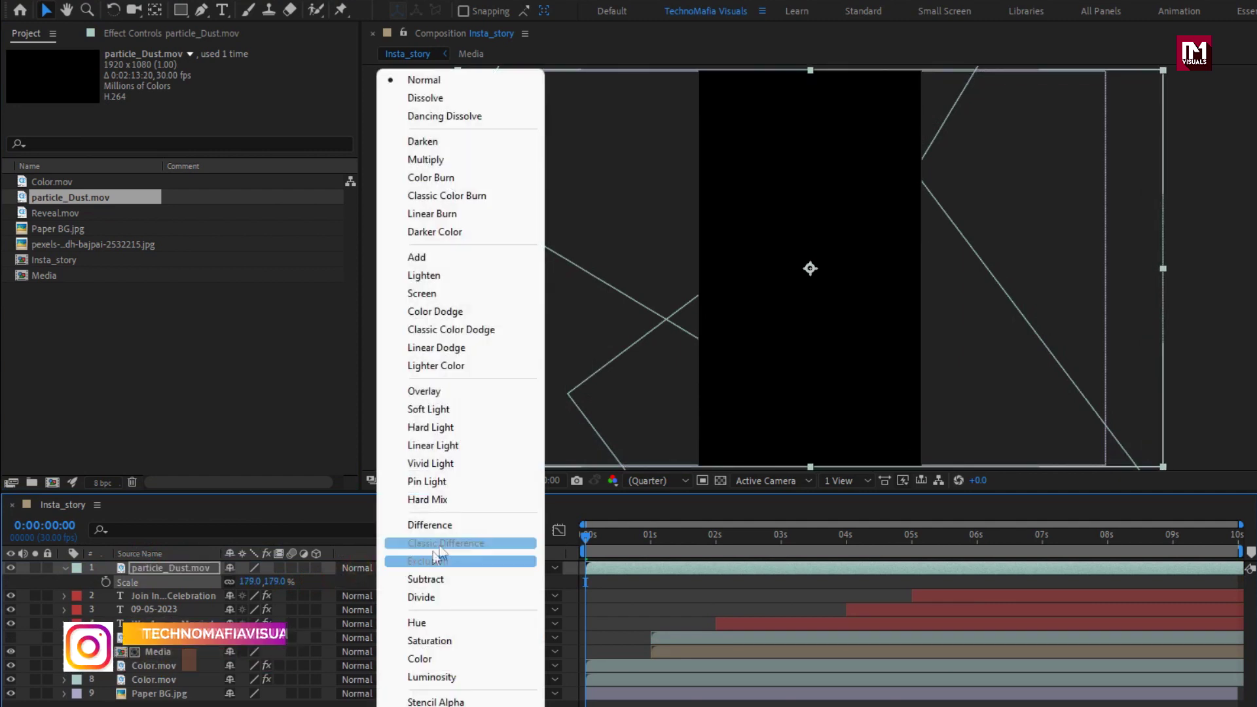
click(459, 295)
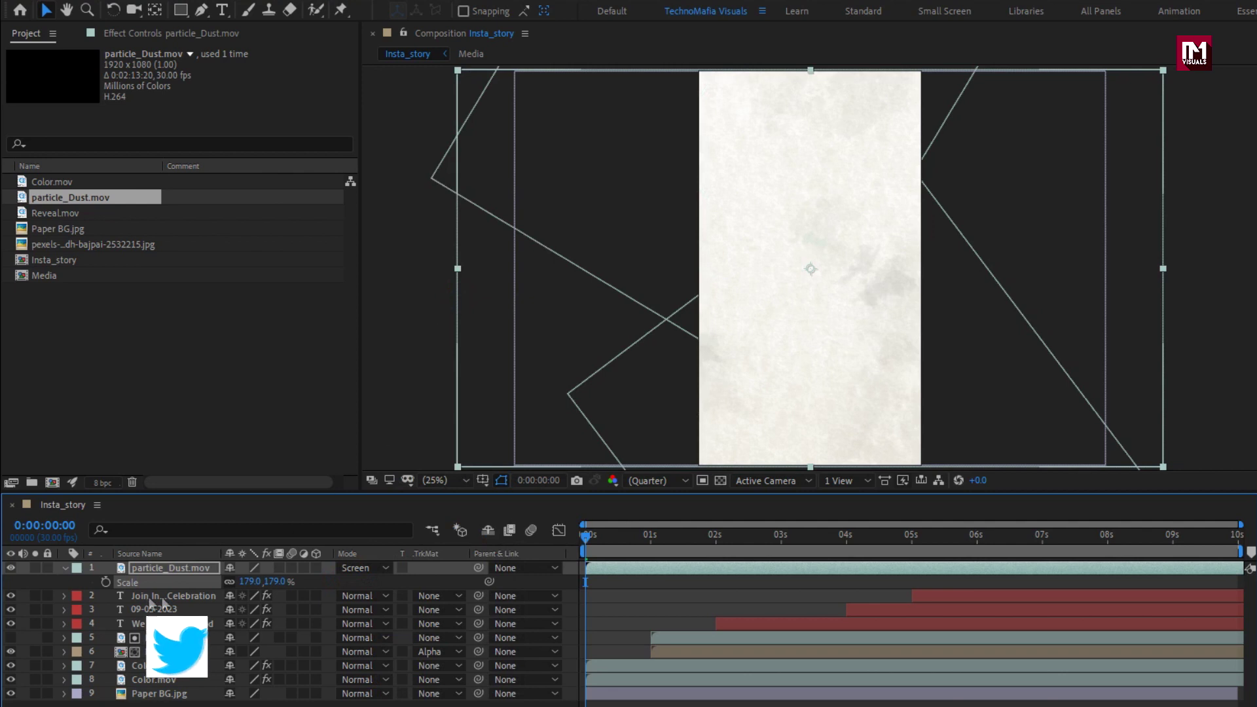
click(72, 570)
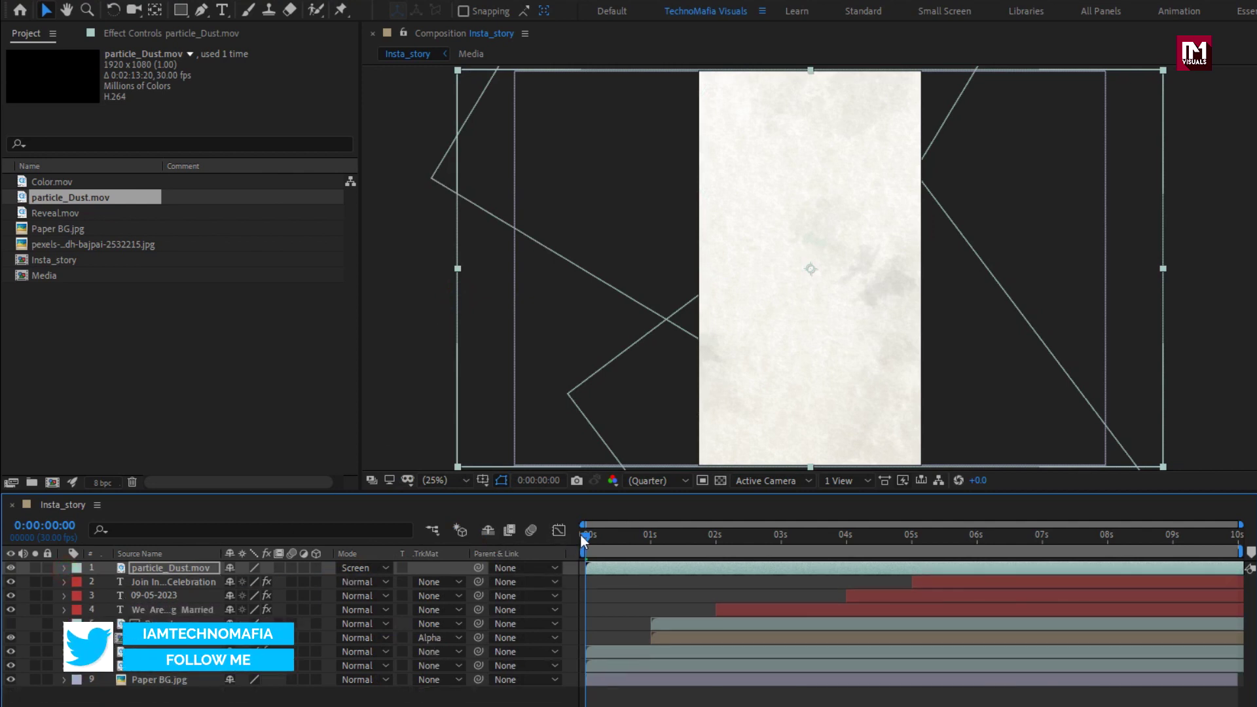
key(space)
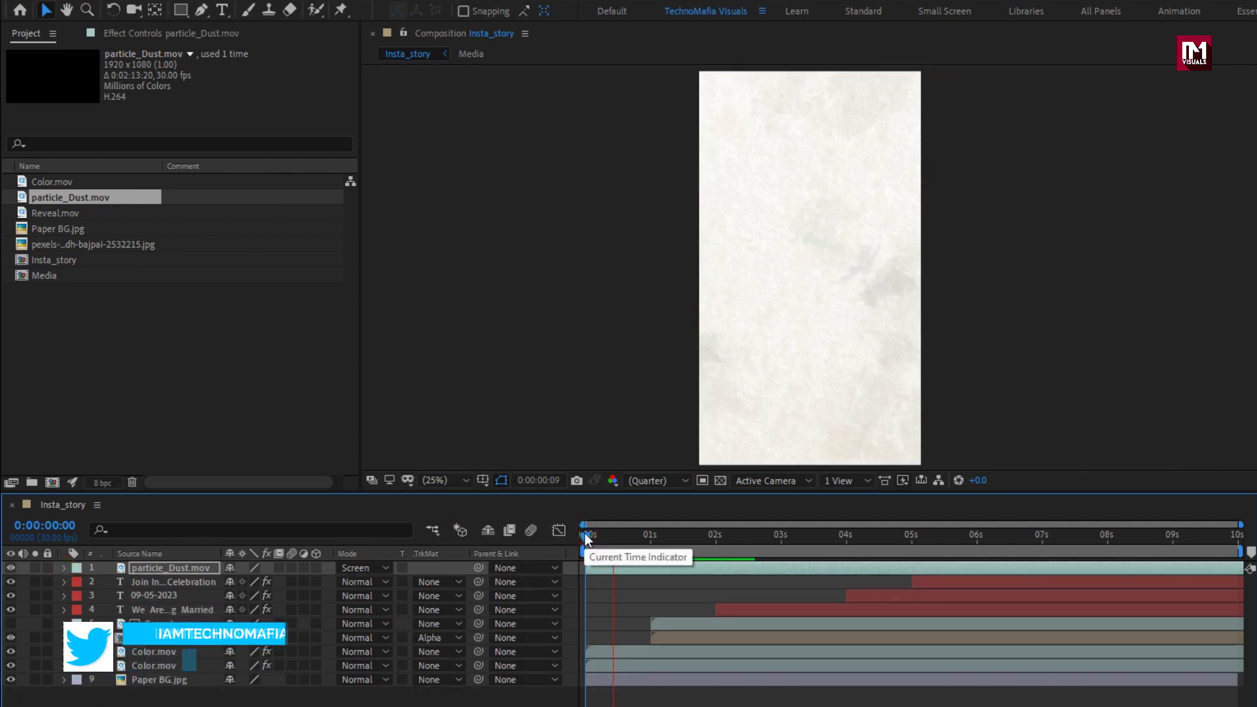